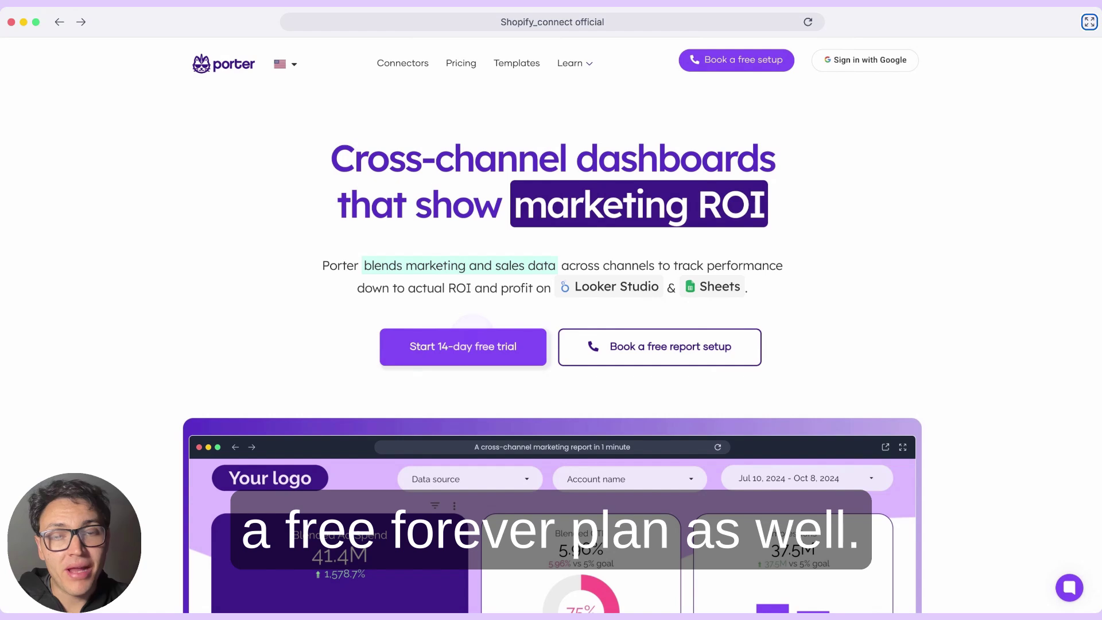
Step: Start the 14-day free trial and choose Continue with Google
{"action": "left_click", "coordinate": [464, 345]}
{"action": "left_click", "coordinate": [514, 376]}
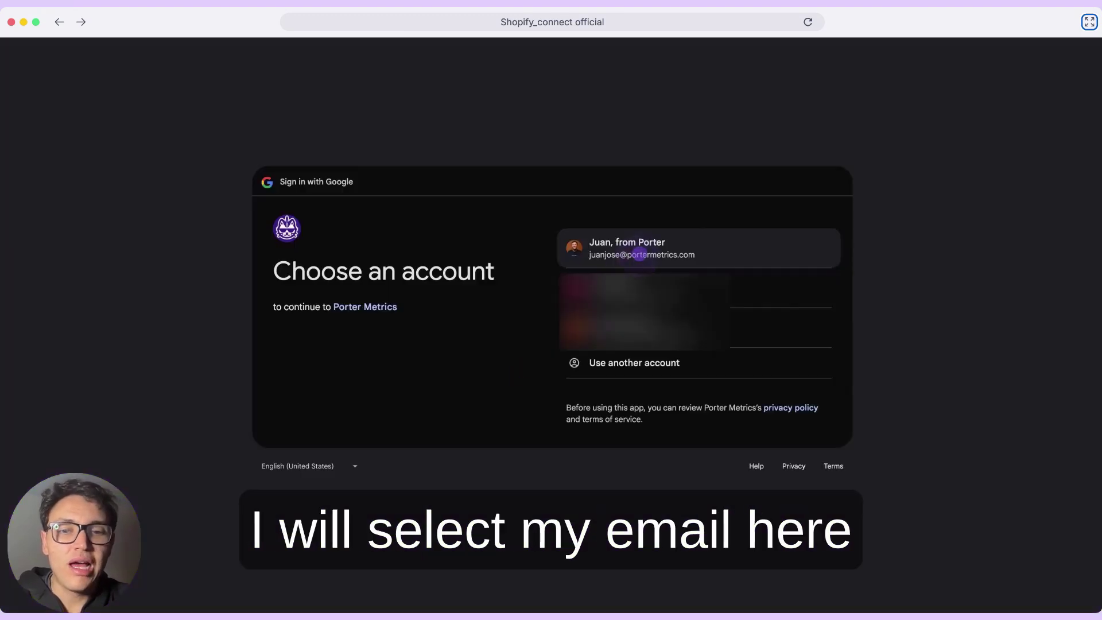
Step: Sign in with the Google account, then start a single-source Shopify report and add a shop
{"action": "left_click", "coordinate": [630, 255]}
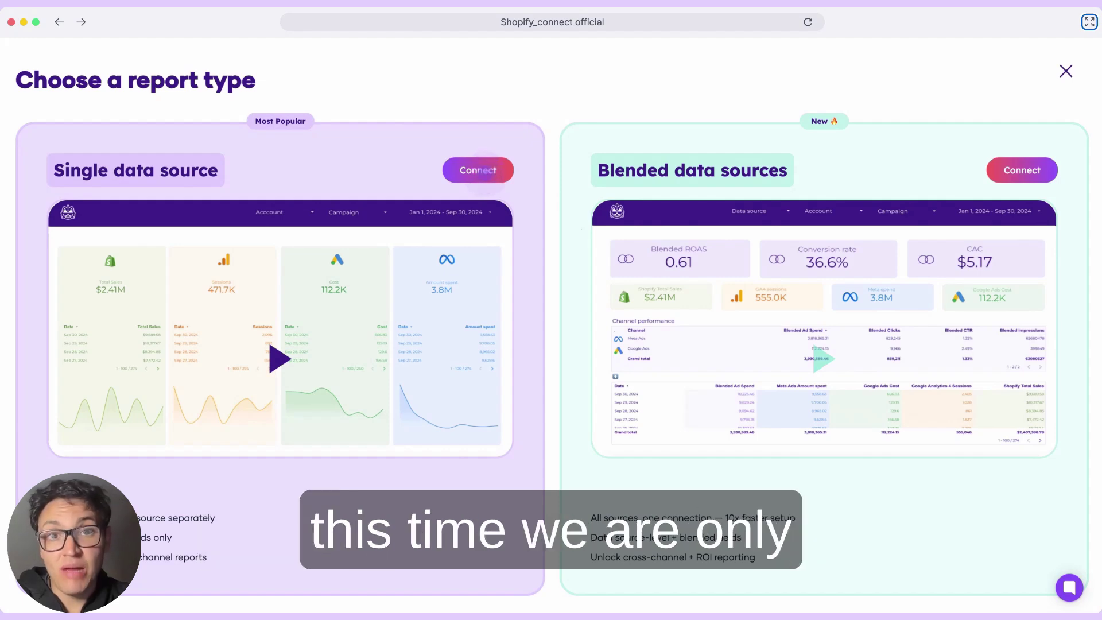
{"action": "left_click", "coordinate": [484, 174]}
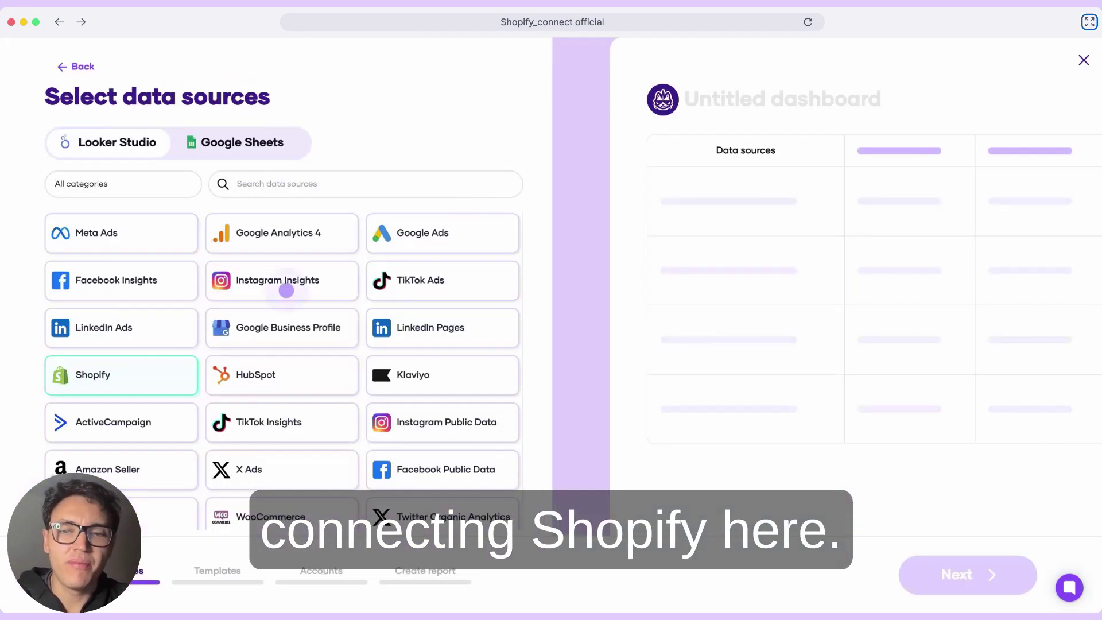
{"action": "left_click", "coordinate": [140, 376]}
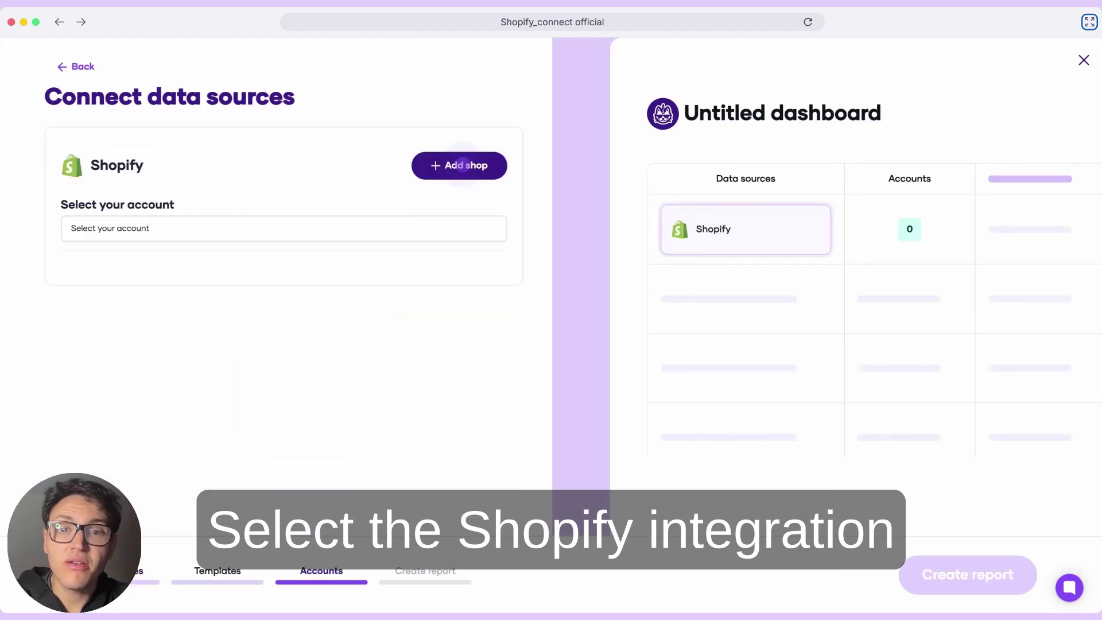
{"action": "left_click", "coordinate": [465, 165]}
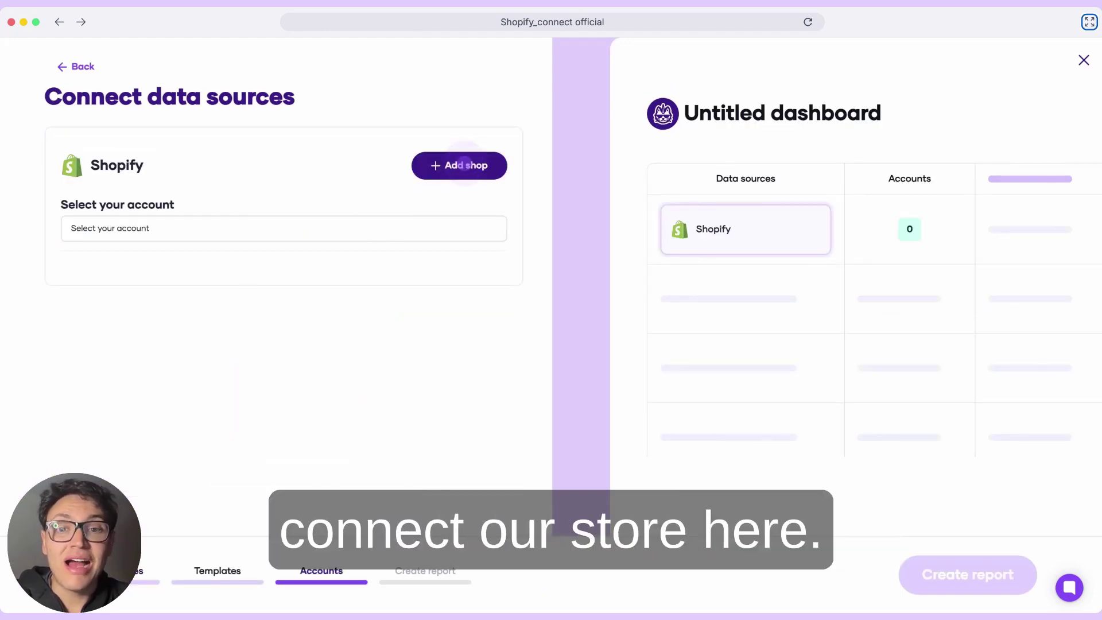
Step: Install the Porter Metrics app on a new Shopify store and grant it store data access
{"action": "left_click", "coordinate": [647, 356]}
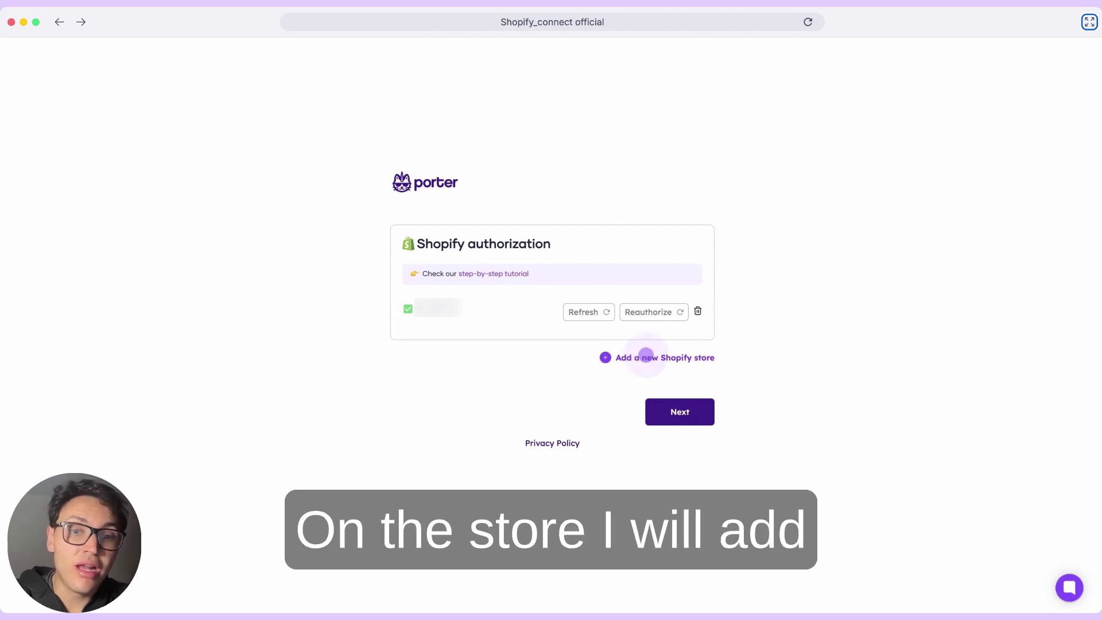
{"action": "left_click", "coordinate": [268, 286]}
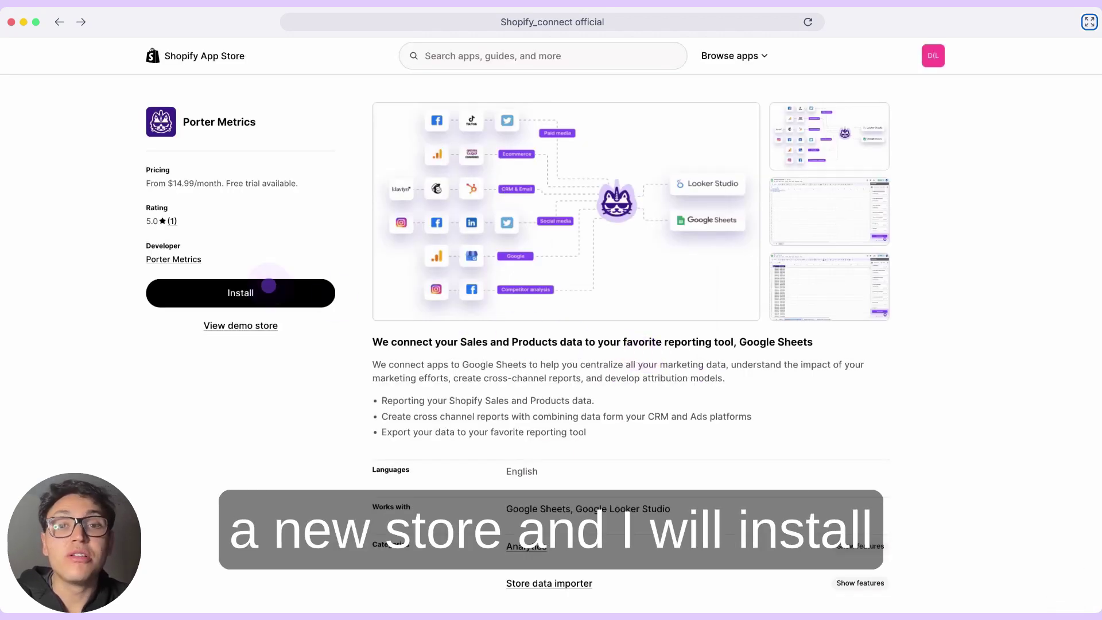
{"action": "left_click", "coordinate": [268, 285]}
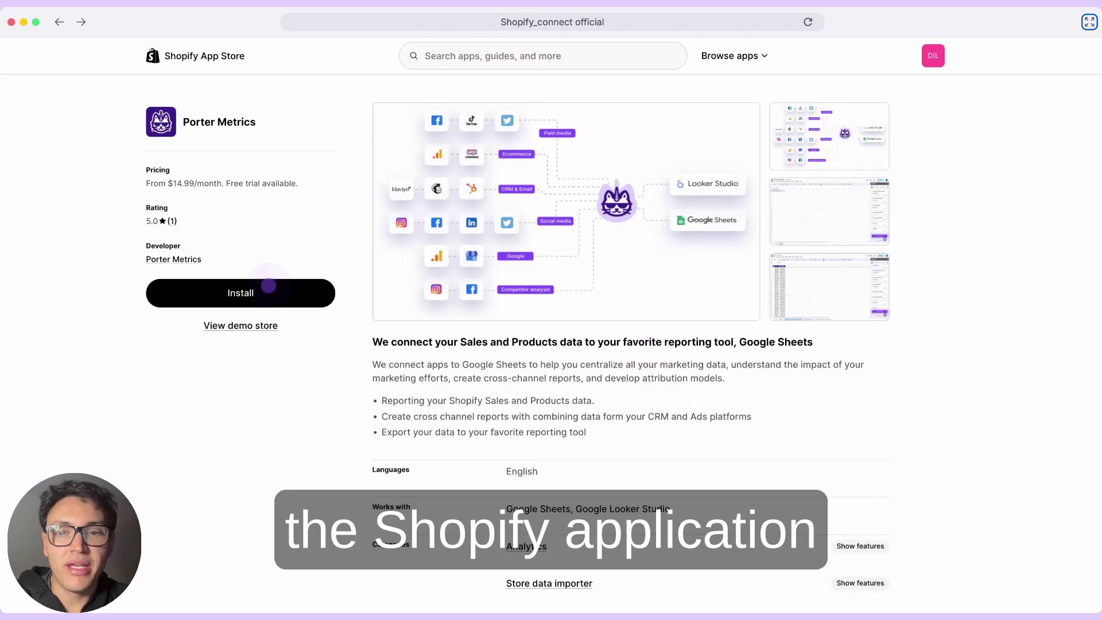
{"action": "left_click", "coordinate": [269, 286]}
{"action": "left_click", "coordinate": [772, 304]}
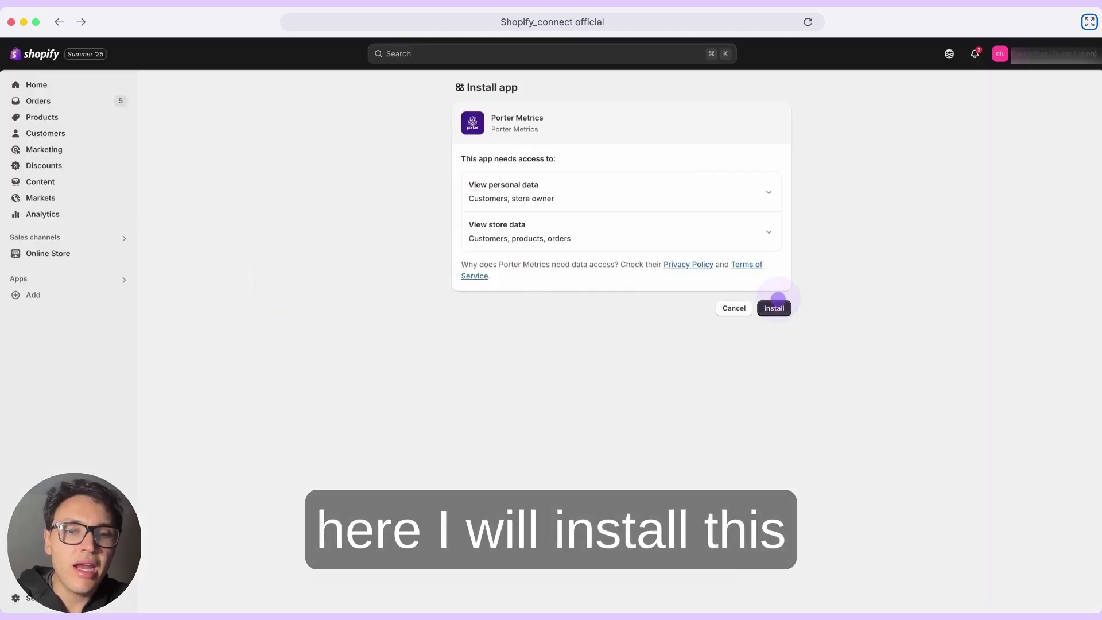
{"action": "left_click", "coordinate": [676, 428]}
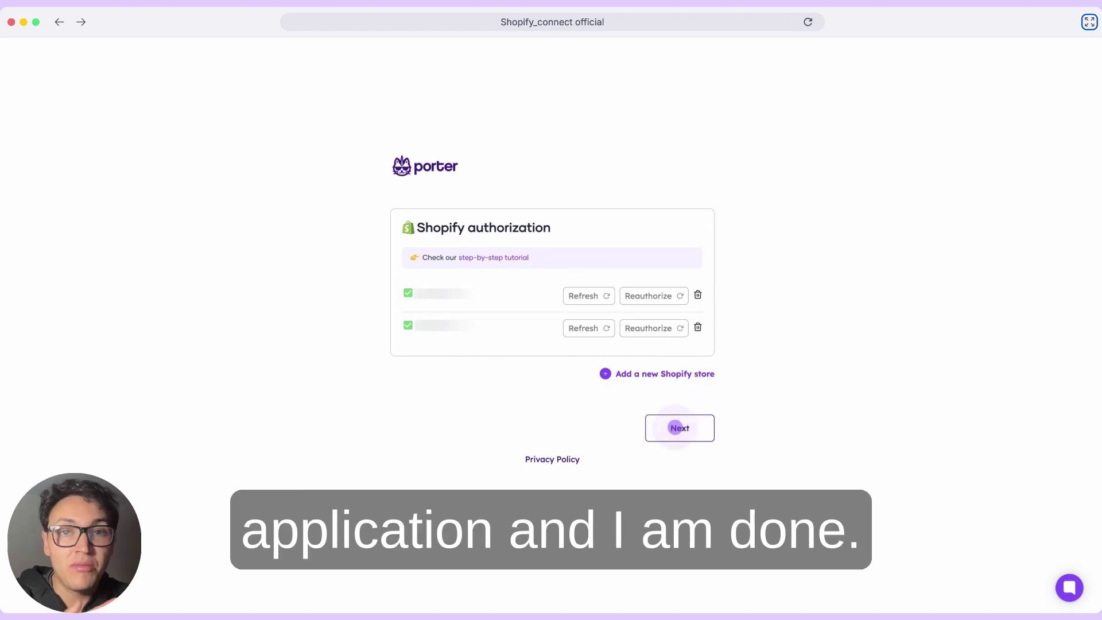
{"action": "left_click", "coordinate": [675, 428]}
{"action": "left_click", "coordinate": [676, 428]}
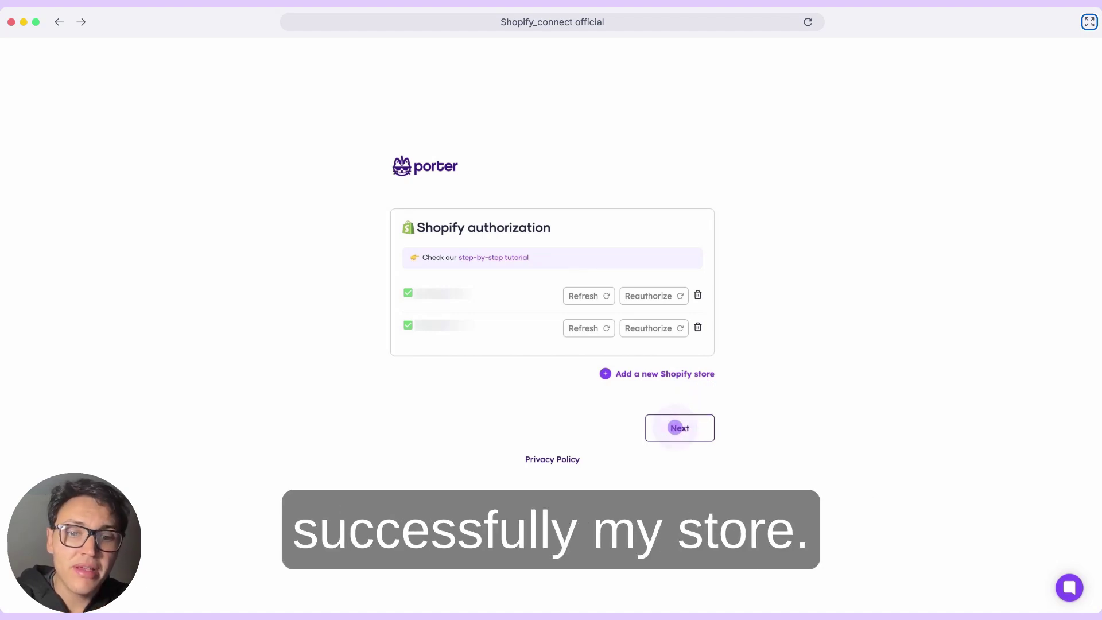
{"action": "left_click", "coordinate": [676, 428]}
Step: Select the demo Shopify login and demo store account, then create the report
{"action": "left_click", "coordinate": [391, 214]}
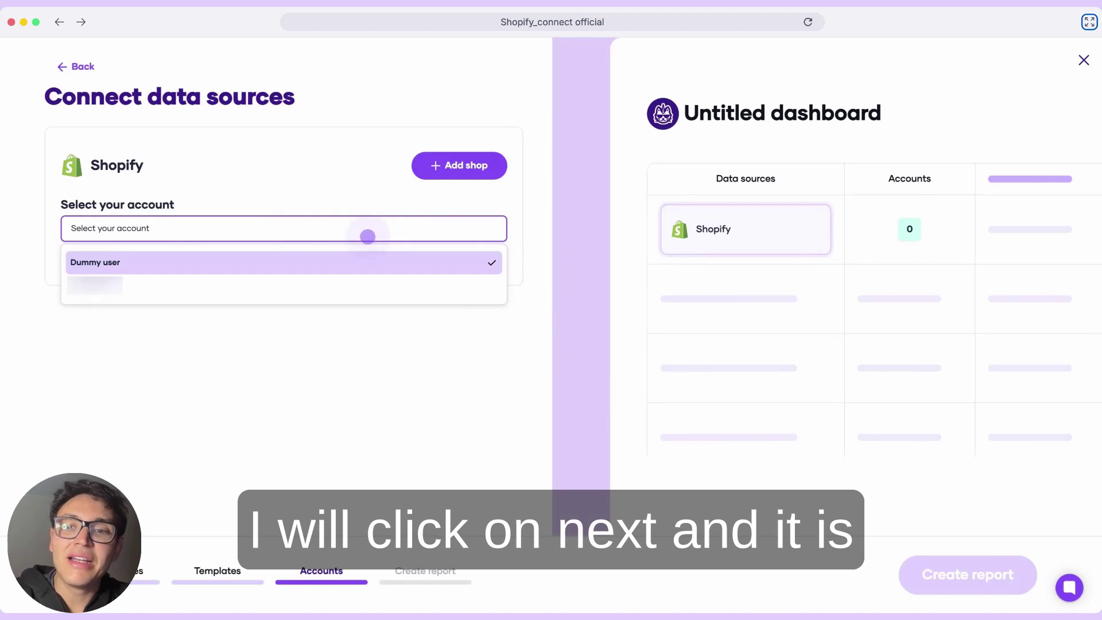
{"action": "left_click", "coordinate": [340, 262]}
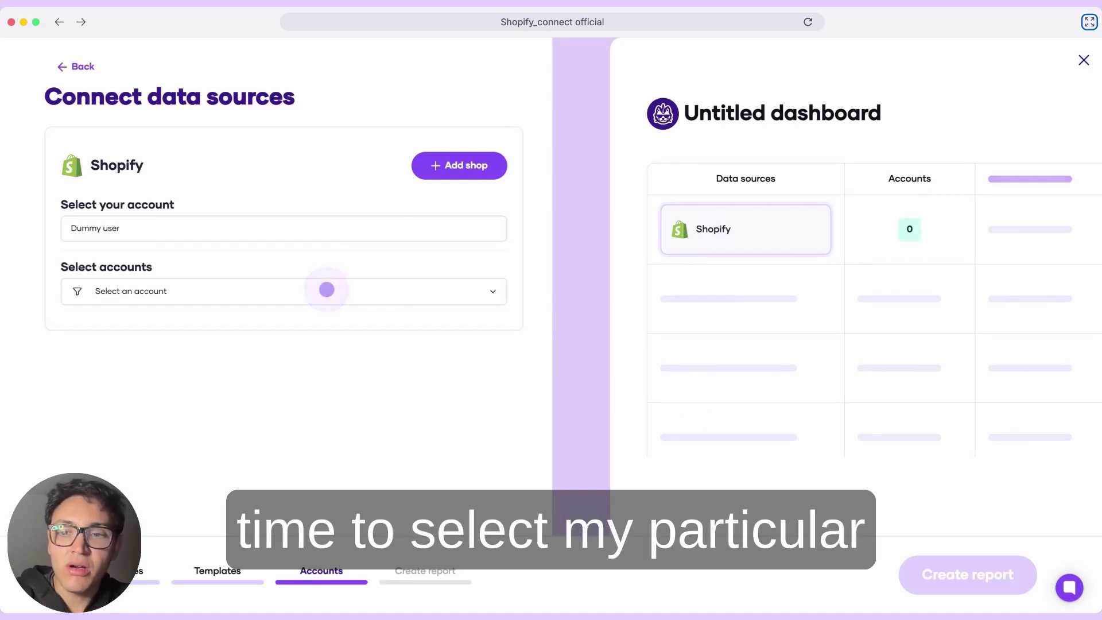
{"action": "left_click", "coordinate": [327, 289]}
{"action": "left_click", "coordinate": [291, 325]}
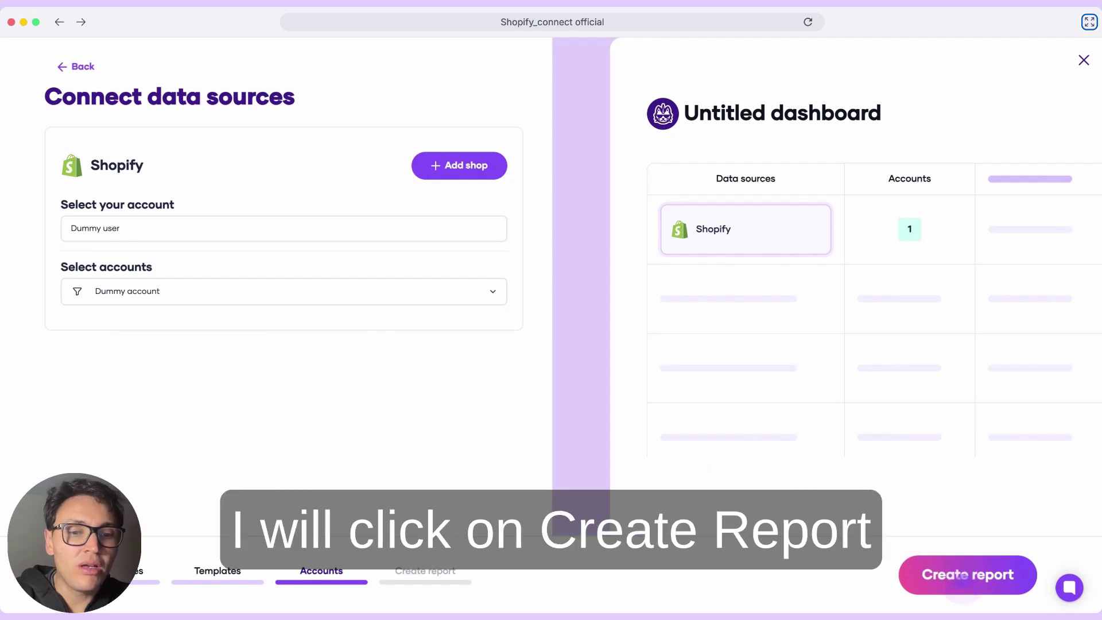
{"action": "left_click", "coordinate": [963, 576]}
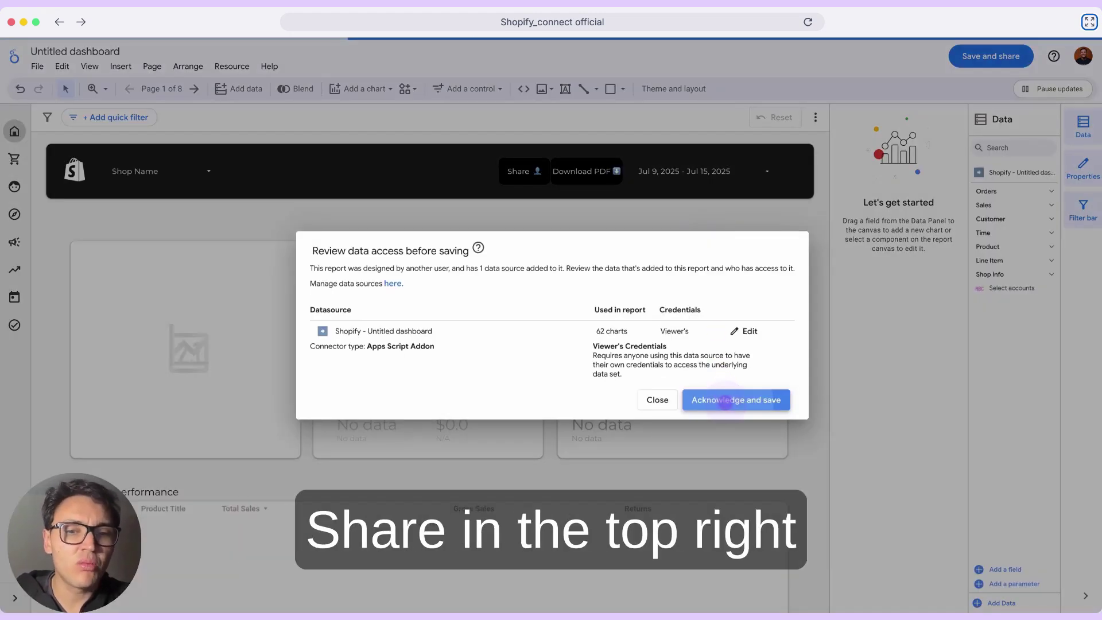
Step: Choose 'Acknowledge and save' in the data access review dialog
{"action": "left_click", "coordinate": [726, 399]}
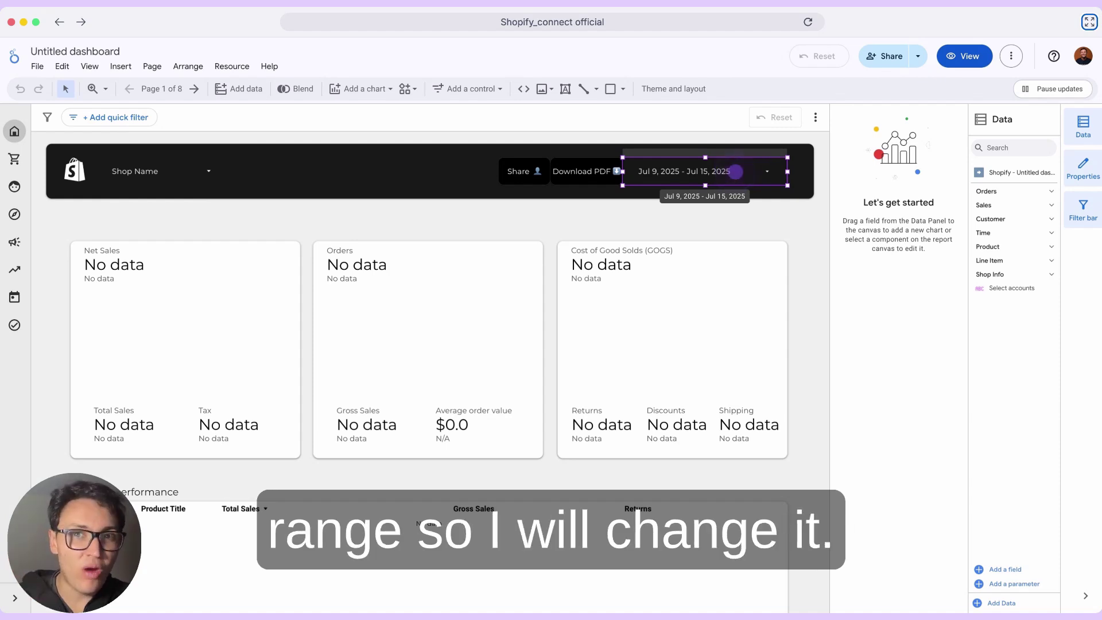
Step: Change the date range control's default from Last 7 days to Last year
{"action": "left_click", "coordinate": [736, 172]}
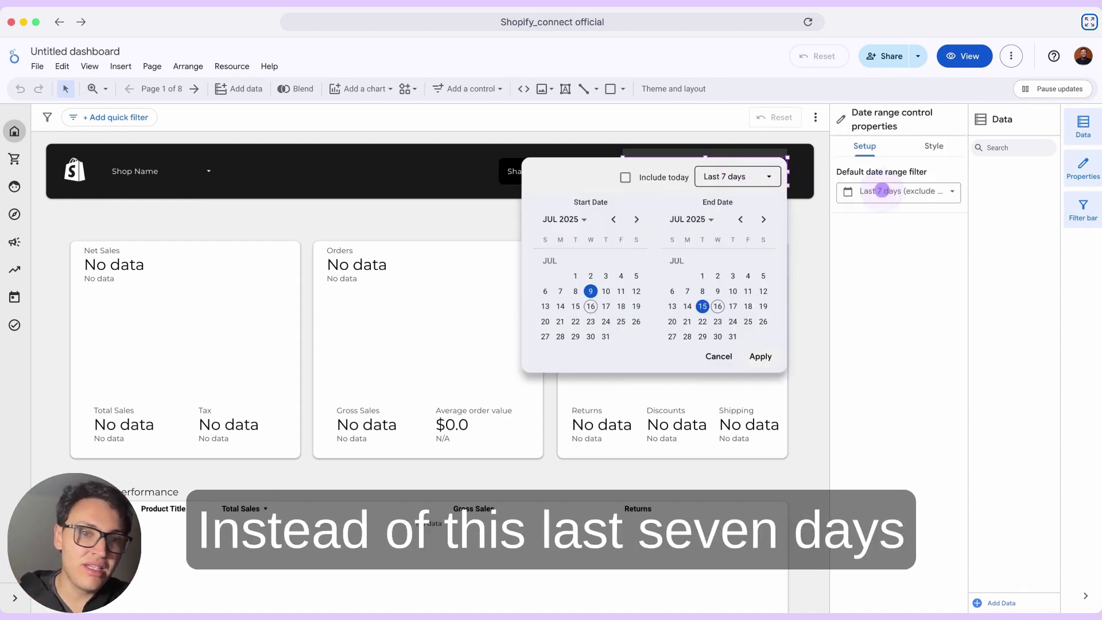
{"action": "left_click", "coordinate": [882, 191]}
{"action": "left_click", "coordinate": [905, 201]}
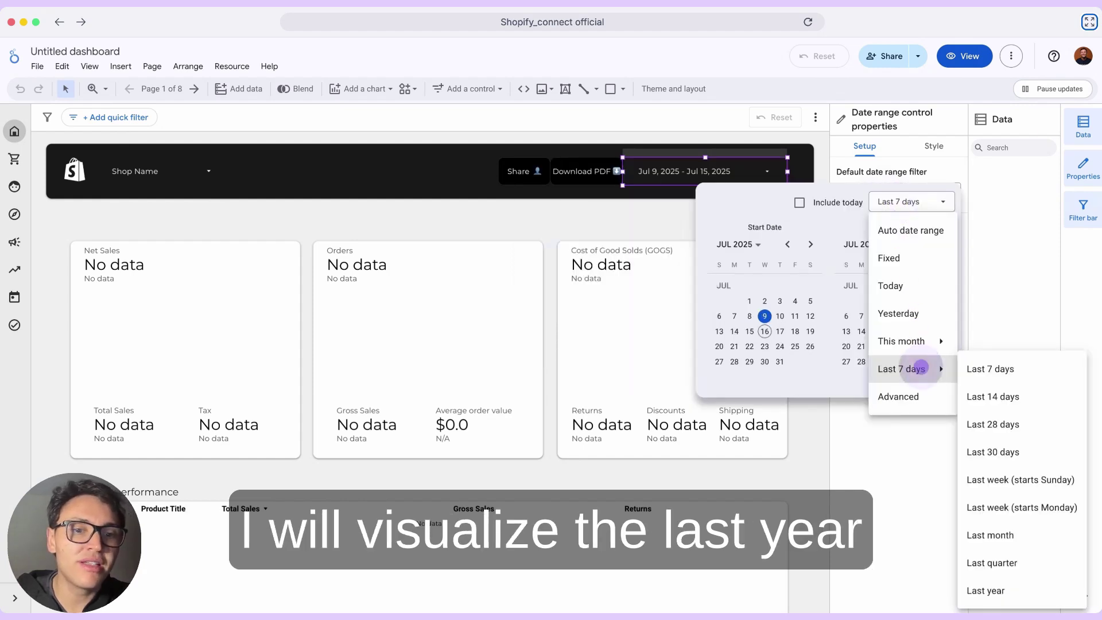
{"action": "left_click", "coordinate": [986, 591]}
{"action": "left_click", "coordinate": [933, 378]}
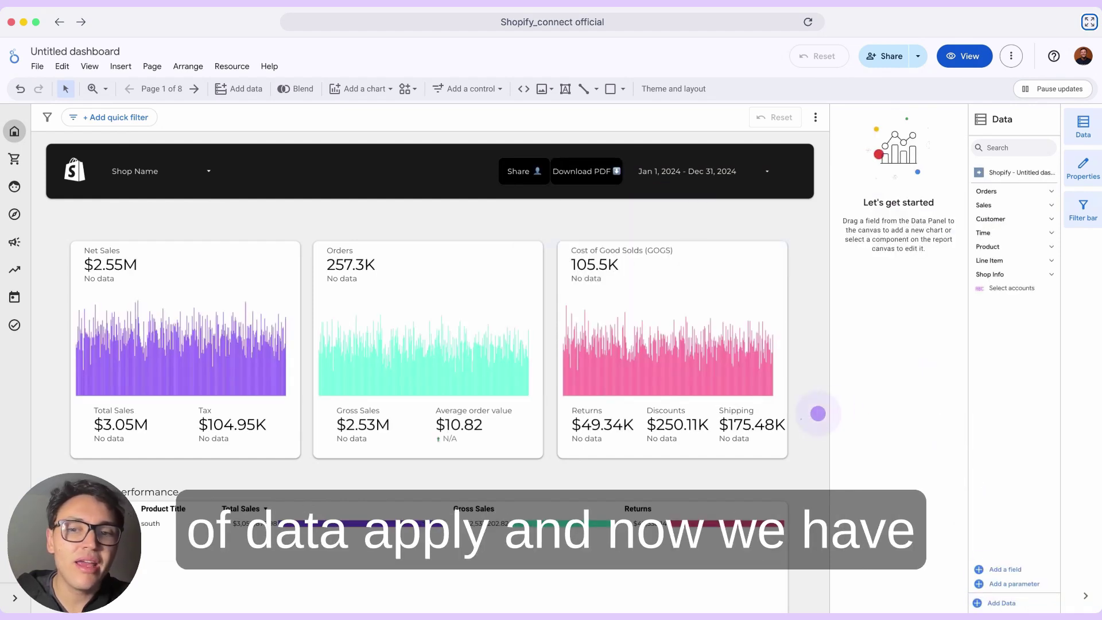
{"action": "left_click", "coordinate": [802, 420]}
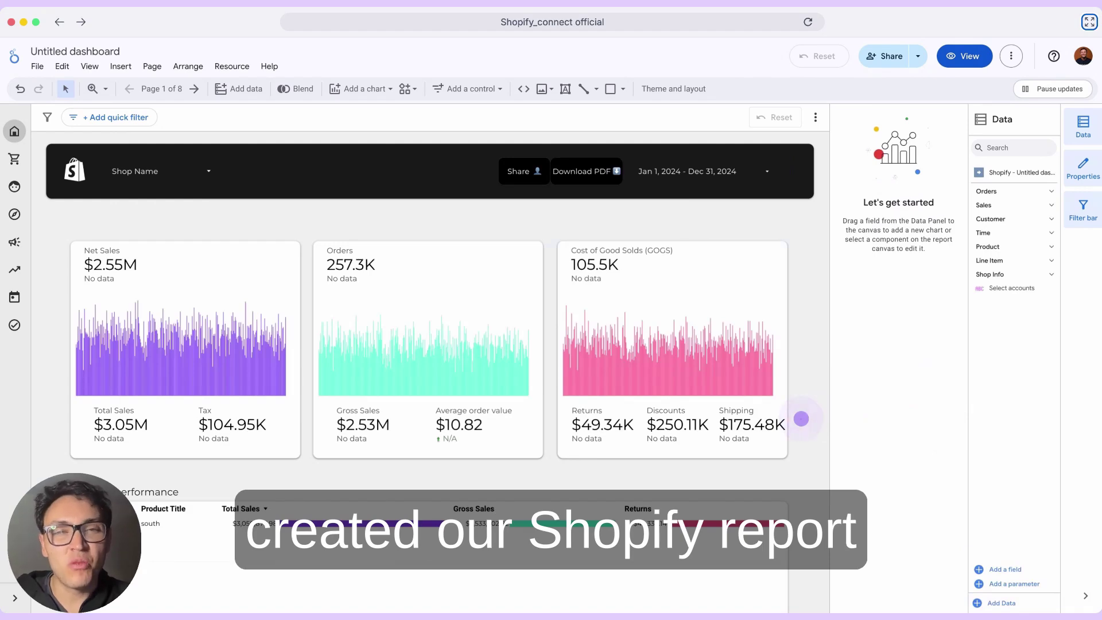
{"action": "left_click", "coordinate": [802, 419]}
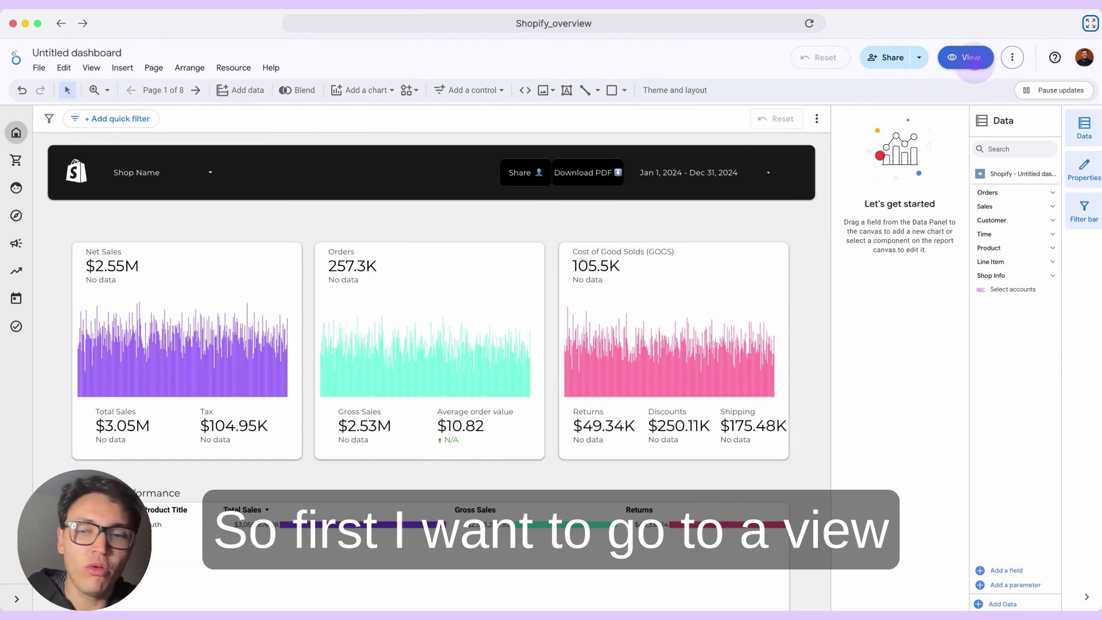
Step: Switch the report to View mode and check the Shop Name filter list
{"action": "left_click", "coordinate": [970, 57]}
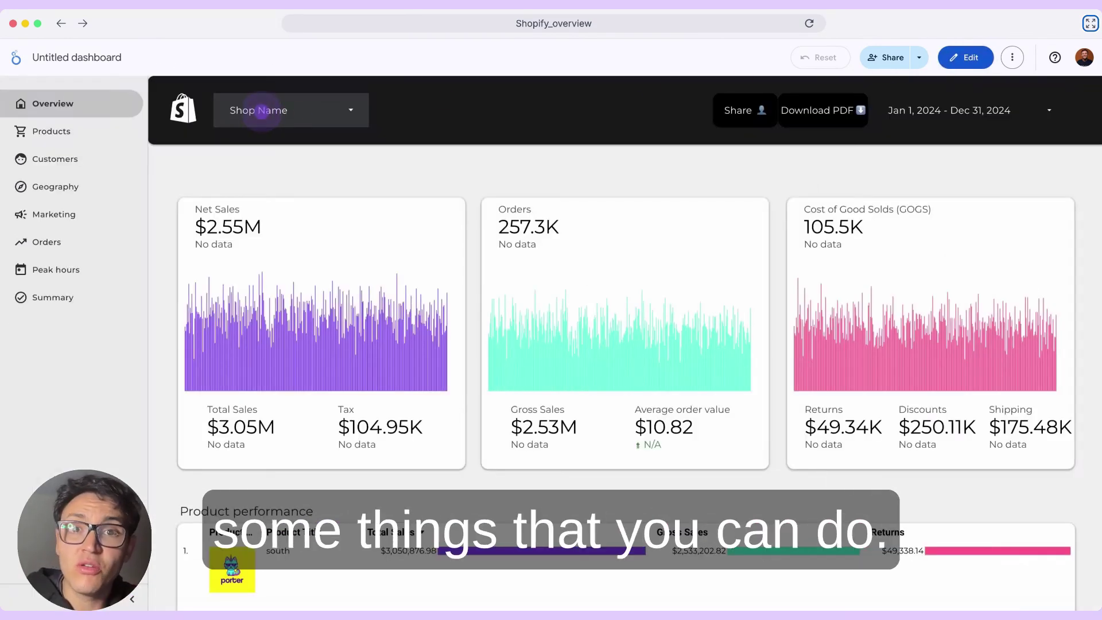
{"action": "left_click", "coordinate": [261, 111]}
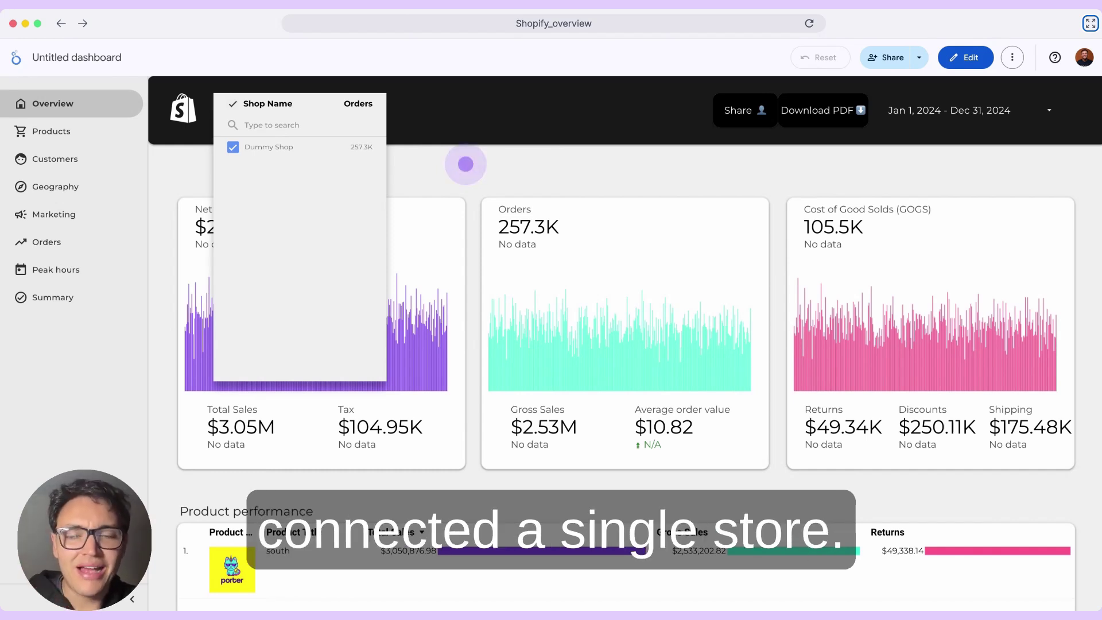
{"action": "left_click", "coordinate": [490, 159]}
Step: Check the Share and Download PDF options without changes, then open the date range picker
{"action": "left_click", "coordinate": [744, 107]}
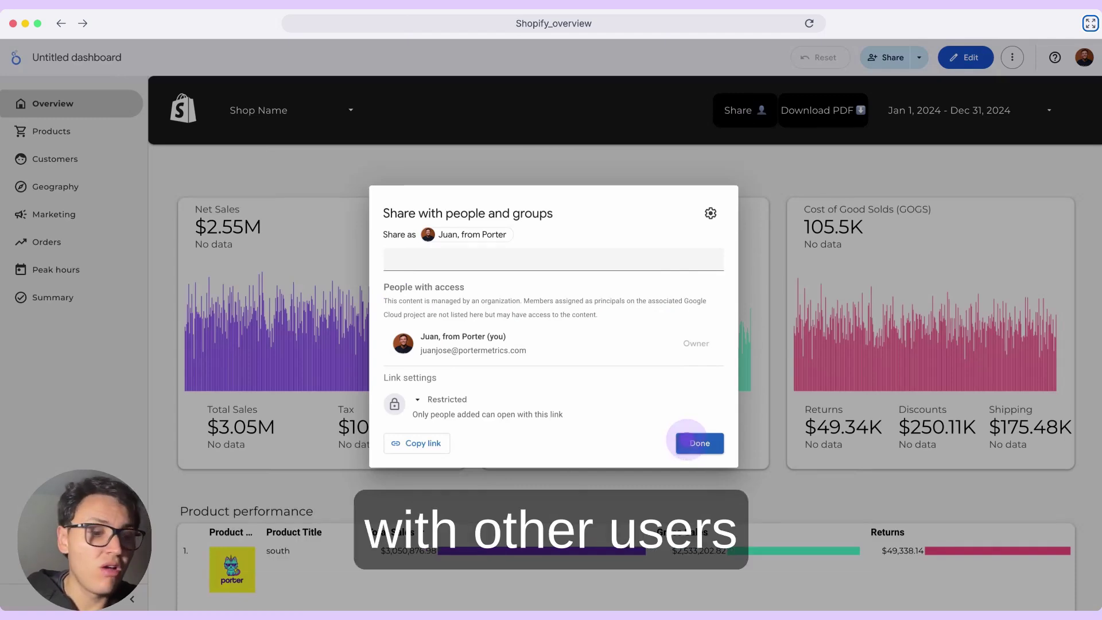
{"action": "left_click", "coordinate": [687, 440]}
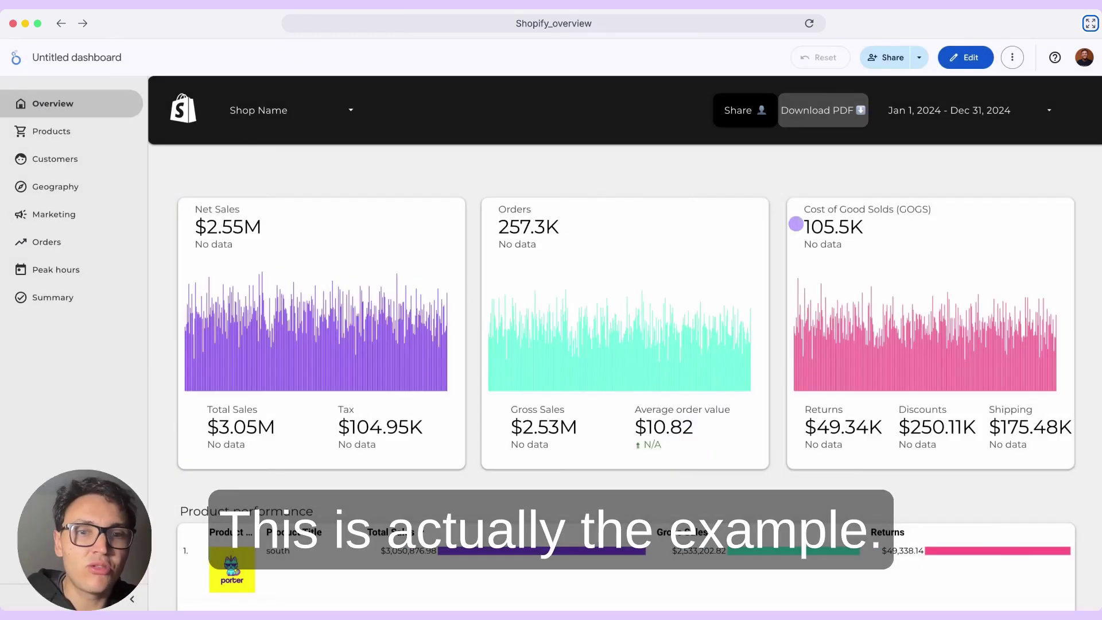
{"action": "left_click", "coordinate": [840, 113]}
{"action": "left_click", "coordinate": [570, 255]}
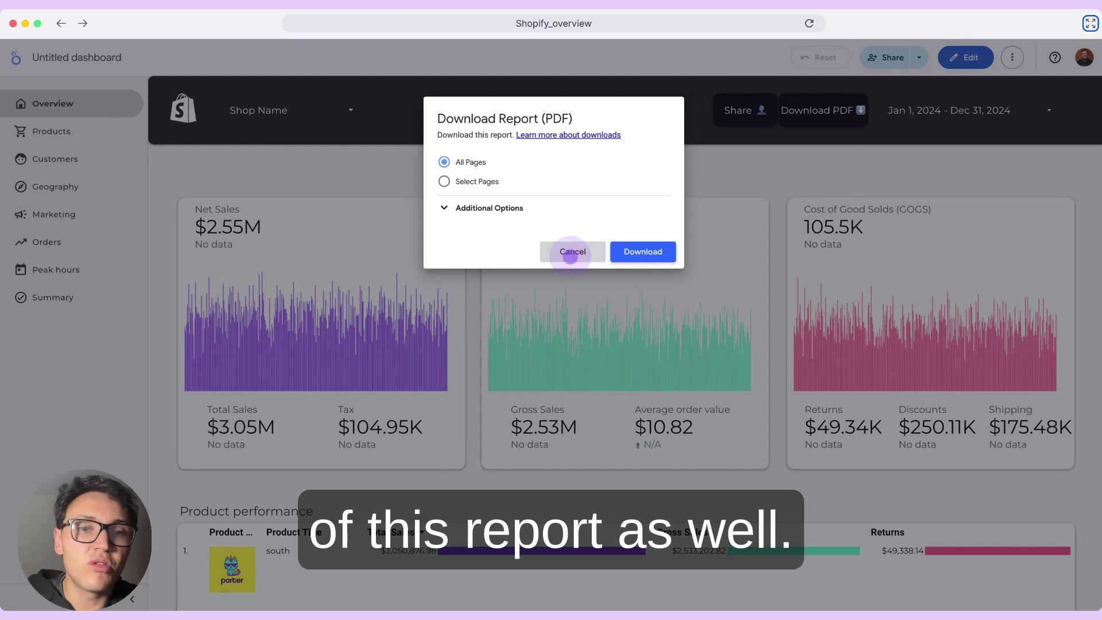
{"action": "left_click", "coordinate": [571, 255]}
{"action": "left_click", "coordinate": [916, 111]}
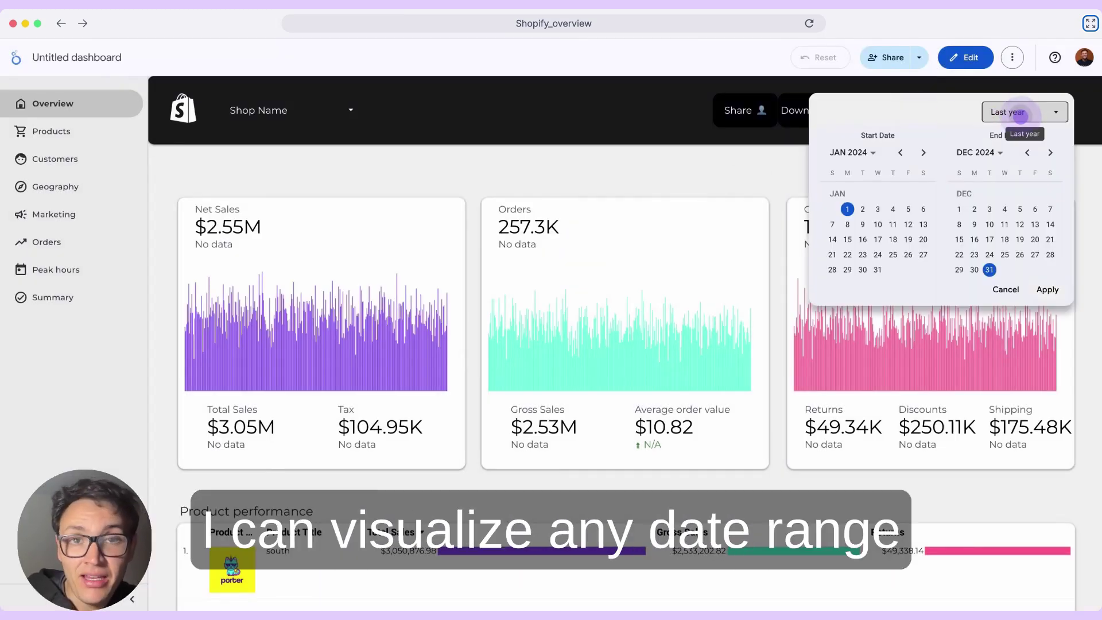
Step: Look over the date presets, then dismiss the picker keeping Last year (2024)
{"action": "left_click", "coordinate": [1021, 113]}
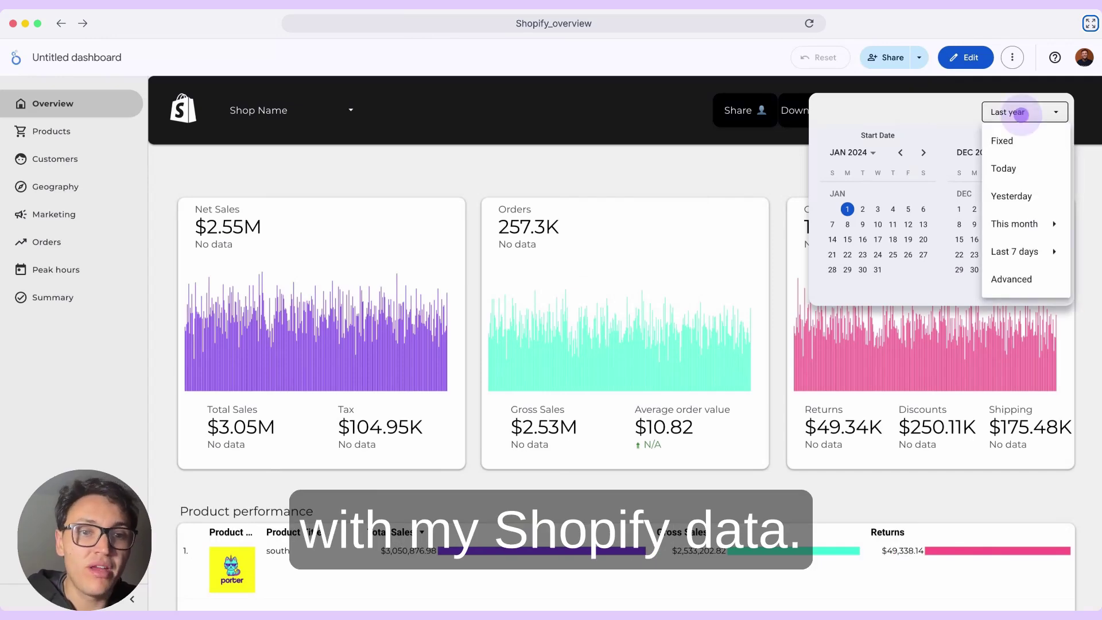
{"action": "key", "text": "Escape"}
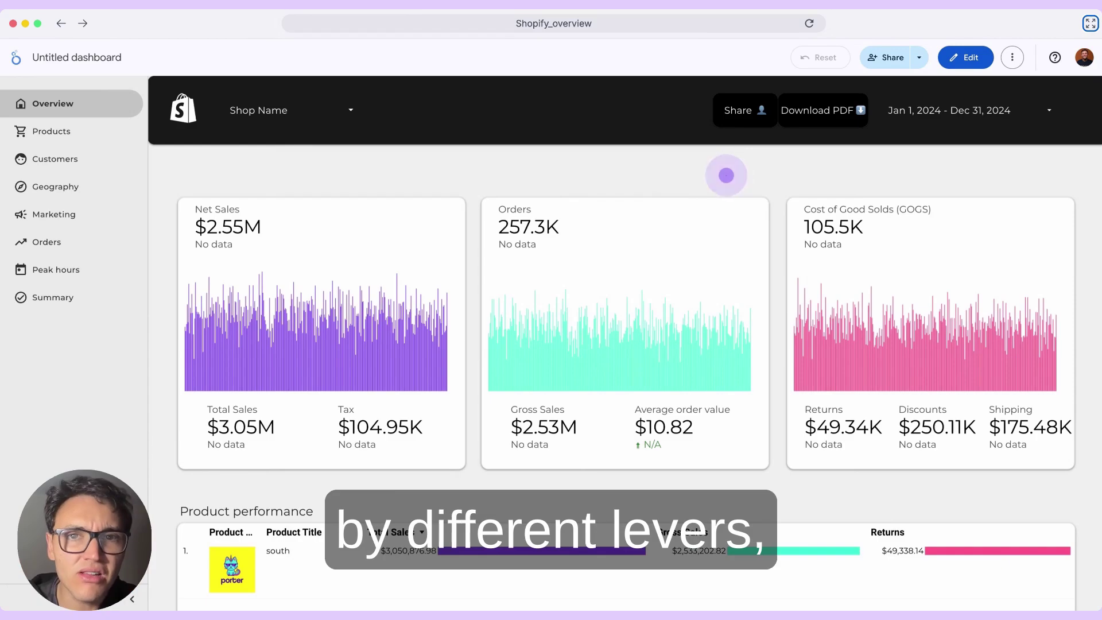
Step: Scroll through the Overview page's Product performance, Customers and Acquisition tables, then go to Products
{"action": "scroll", "coordinate": [712, 190], "scroll_direction": "down", "scroll_amount": 8}
{"action": "scroll", "coordinate": [686, 108], "scroll_direction": "up", "scroll_amount": 1}
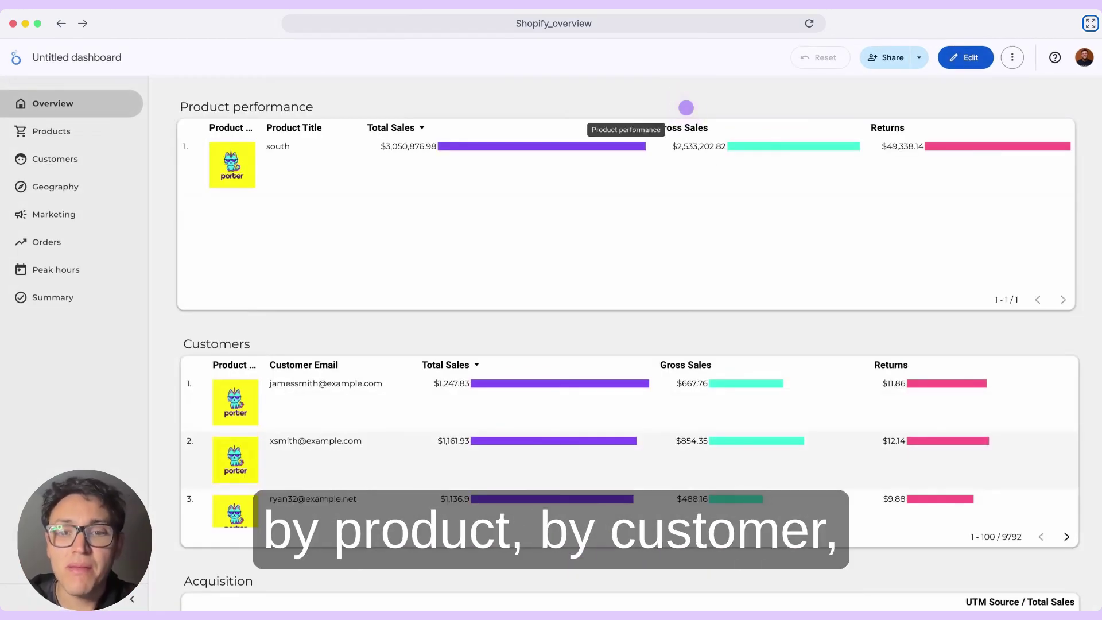
{"action": "scroll", "coordinate": [686, 108], "scroll_direction": "down", "scroll_amount": 4}
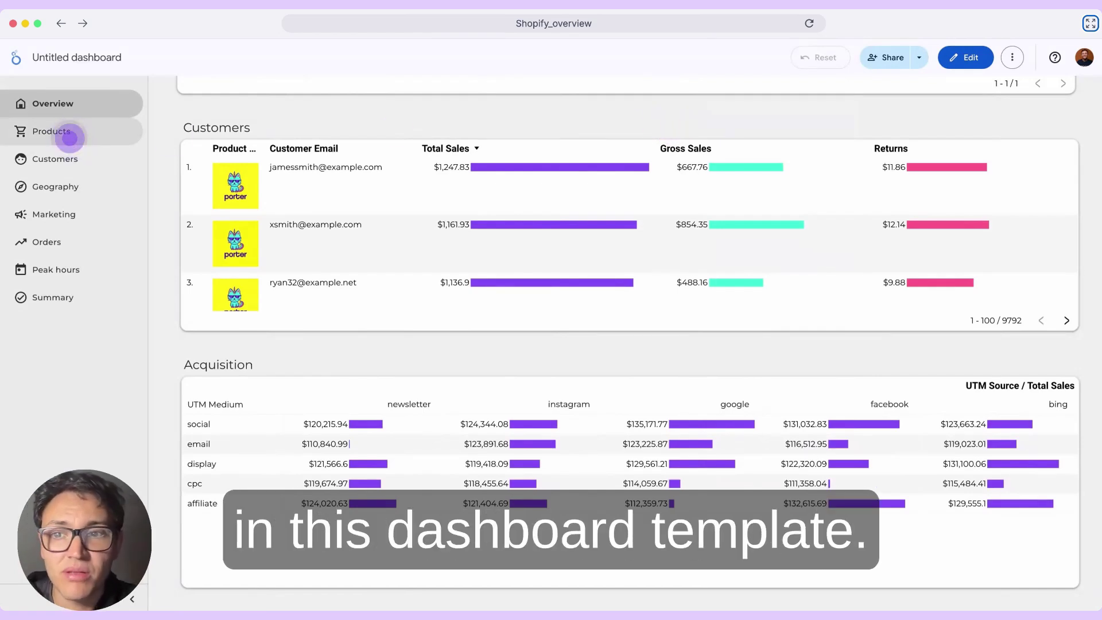
{"action": "left_click", "coordinate": [70, 137]}
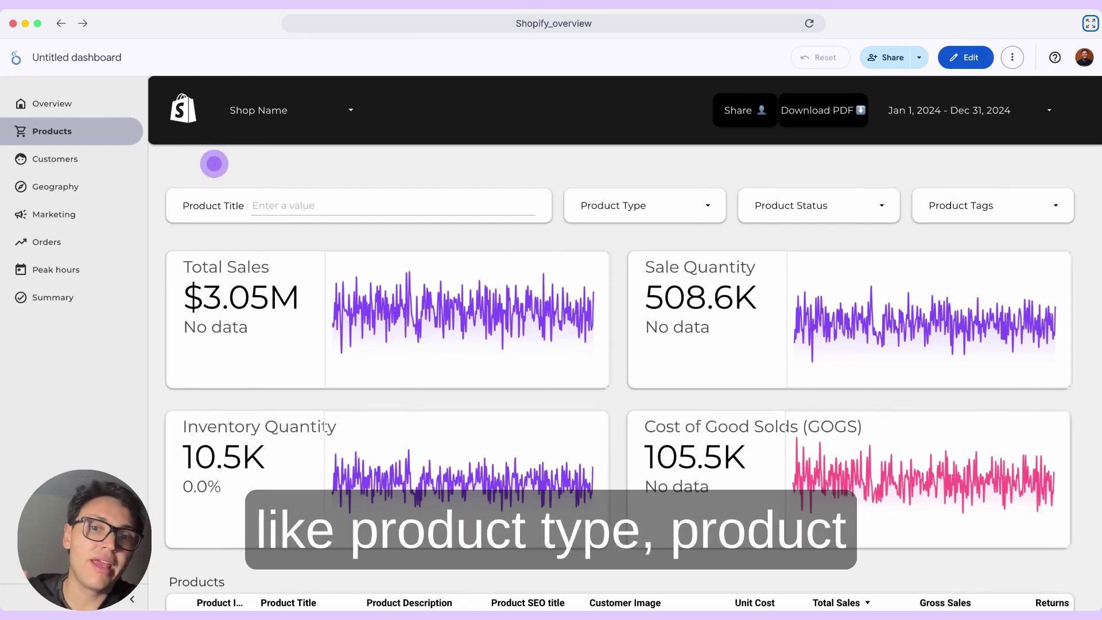
Step: Scroll past the Products table and go to the Customers page with its repeat vs new orders chart
{"action": "scroll", "coordinate": [196, 212], "scroll_direction": "down", "scroll_amount": 3}
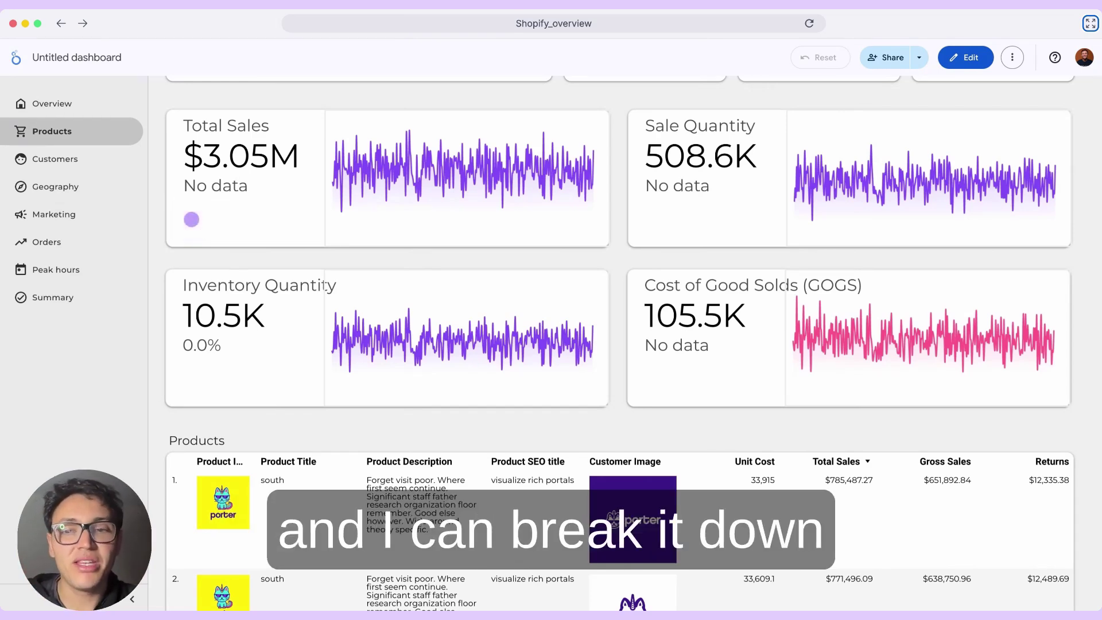
{"action": "scroll", "coordinate": [191, 219], "scroll_direction": "down", "scroll_amount": 5}
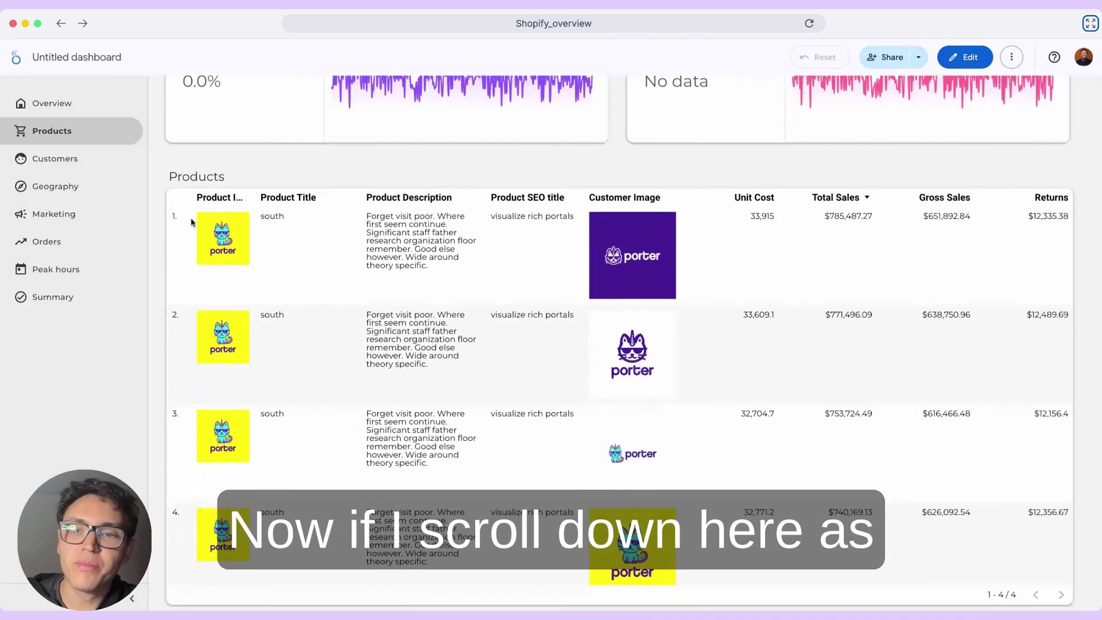
{"action": "scroll", "coordinate": [192, 218], "scroll_direction": "up", "scroll_amount": 5}
{"action": "scroll", "coordinate": [191, 222], "scroll_direction": "down", "scroll_amount": 5}
{"action": "left_click", "coordinate": [53, 158]}
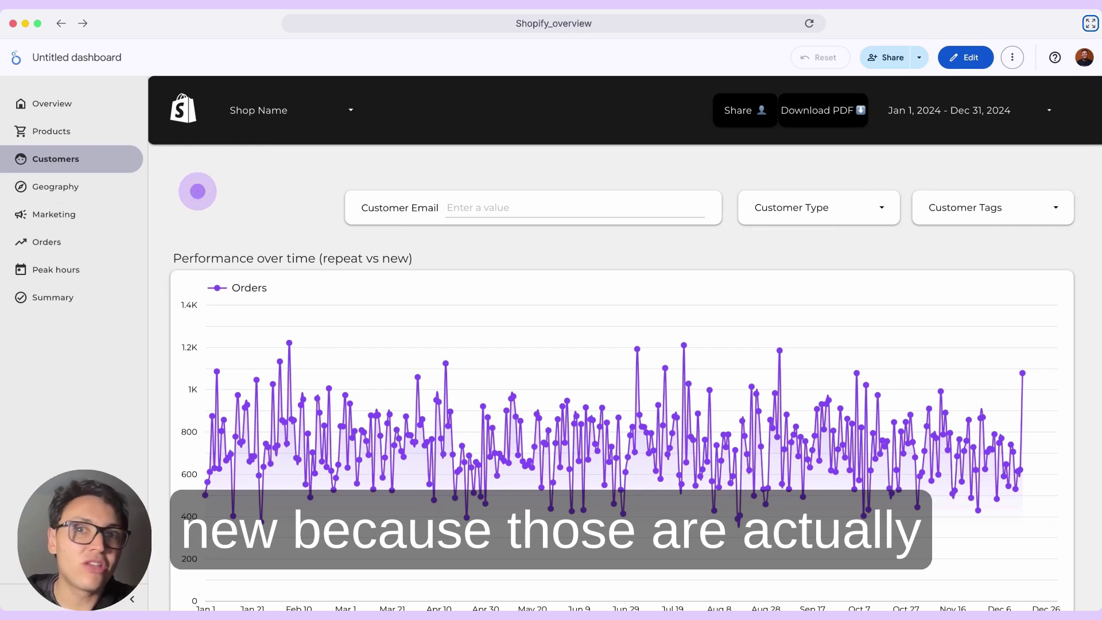
Step: Scroll to the Repeat vs new chart, then switch to the Geography page's country and city maps
{"action": "scroll", "coordinate": [198, 191], "scroll_direction": "down", "scroll_amount": 7}
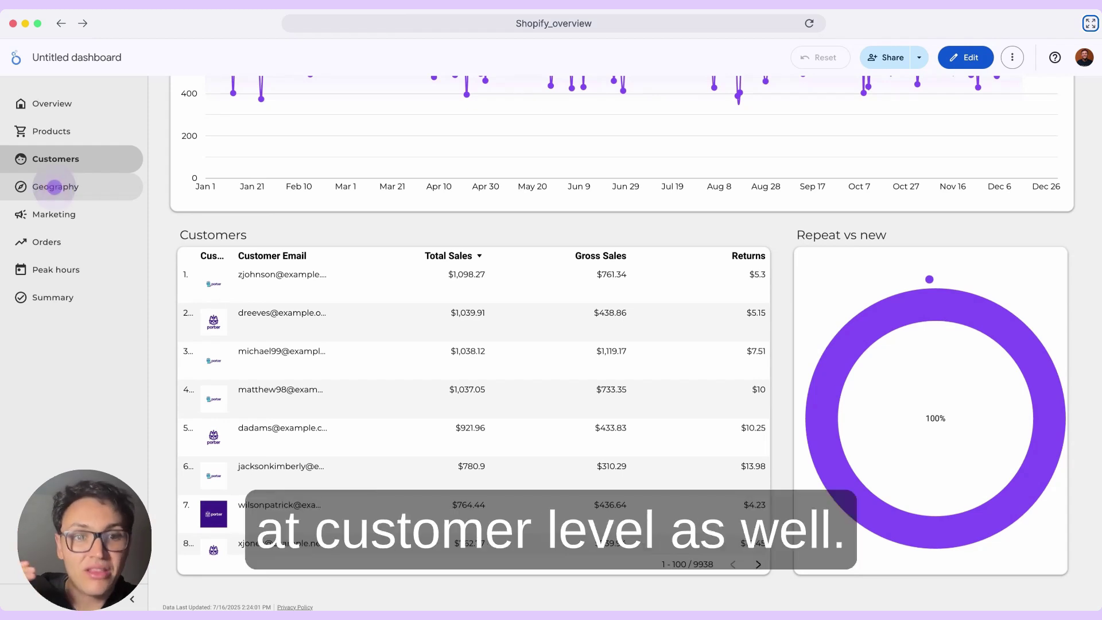
{"action": "left_click", "coordinate": [55, 187]}
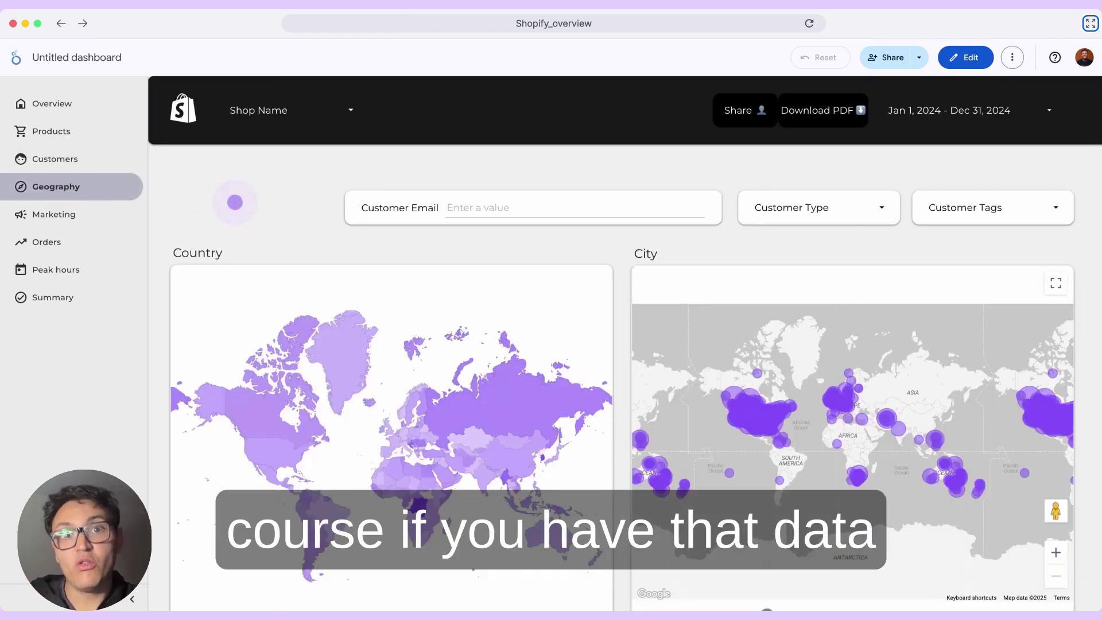
Step: Scroll down to the Geo summary table, then go to the Marketing page's UTM source sales charts
{"action": "scroll", "coordinate": [235, 202], "scroll_direction": "down", "scroll_amount": 3}
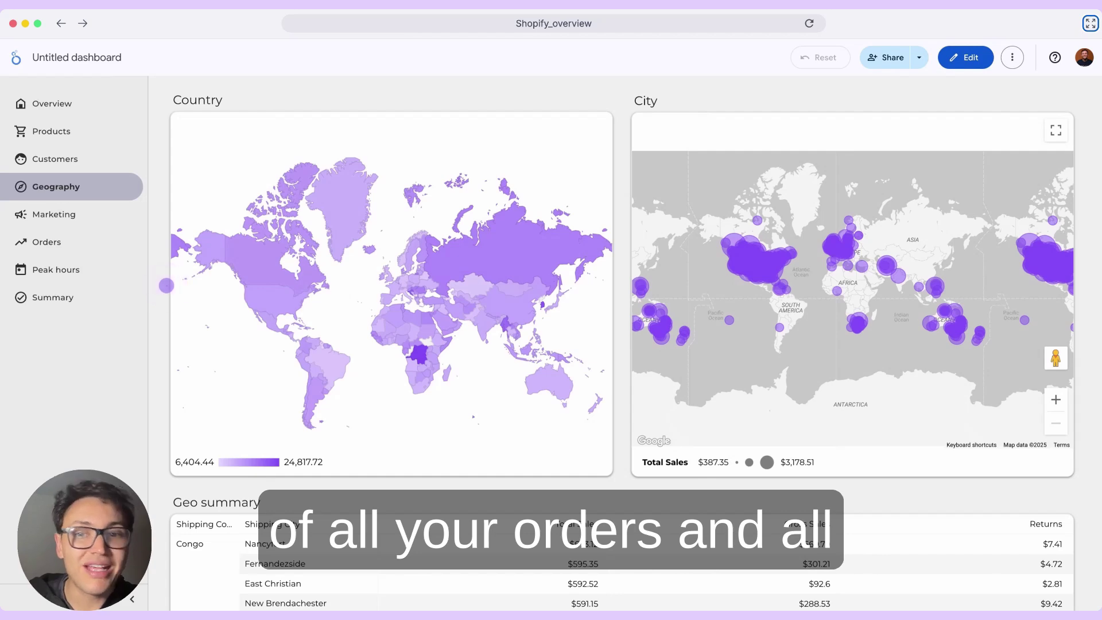
{"action": "scroll", "coordinate": [166, 284], "scroll_direction": "down", "scroll_amount": 5}
{"action": "left_click", "coordinate": [41, 214]}
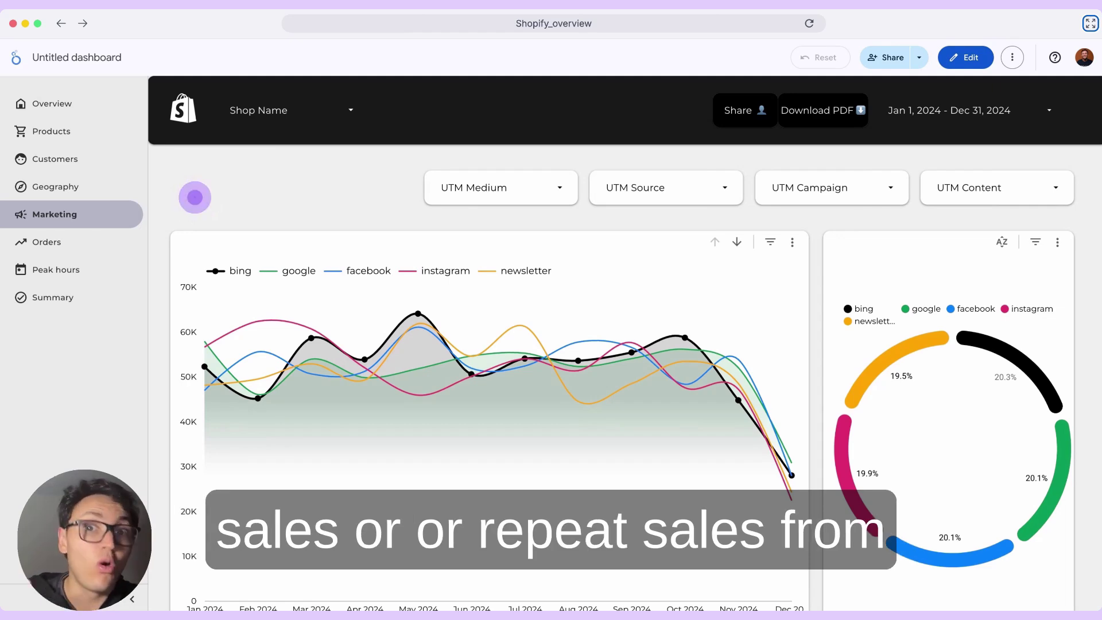
Step: Scroll to the Acquisition table, then go to the Orders page with average order value over time
{"action": "scroll", "coordinate": [195, 197], "scroll_direction": "down", "scroll_amount": 7}
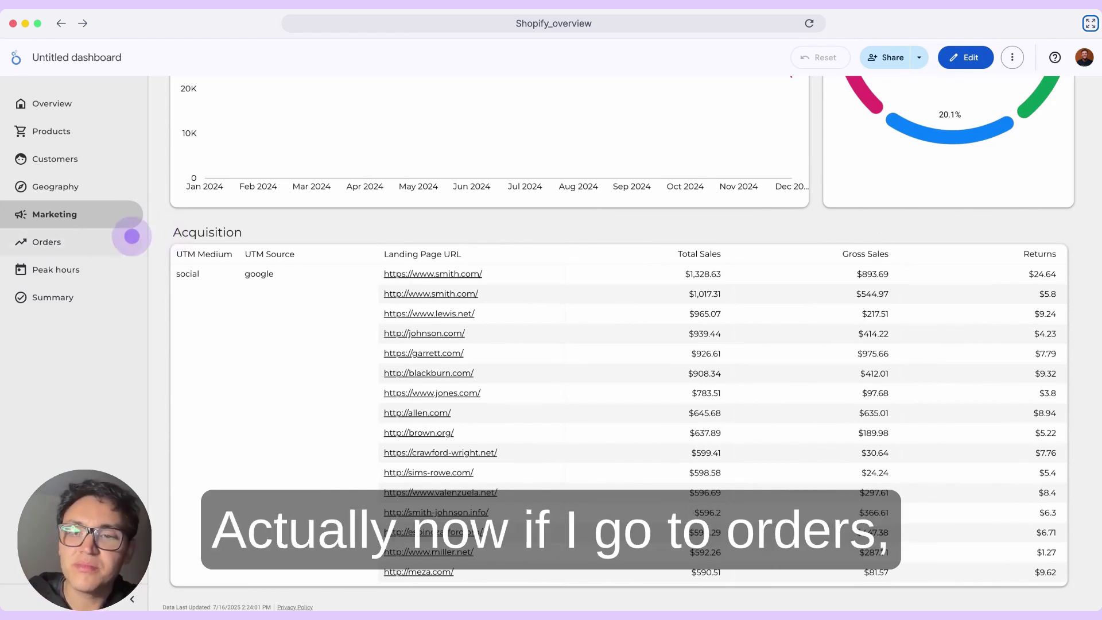
{"action": "left_click", "coordinate": [72, 240]}
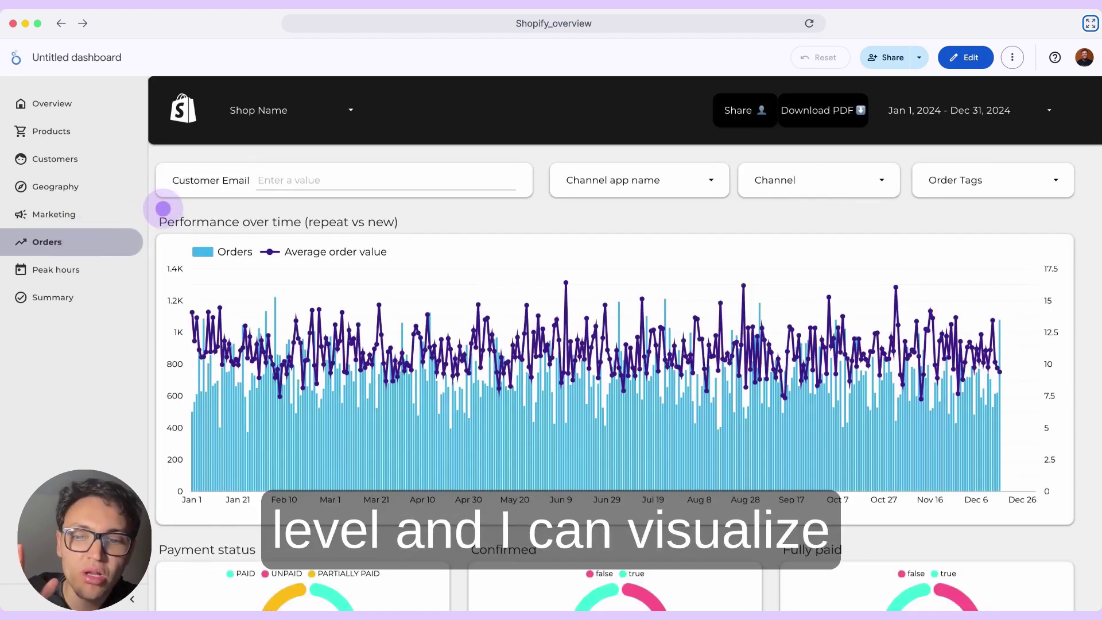
Step: Scroll to the Payment status charts, then go to the Peak hours page with weekday and hourly sales
{"action": "scroll", "coordinate": [163, 209], "scroll_direction": "down", "scroll_amount": 7}
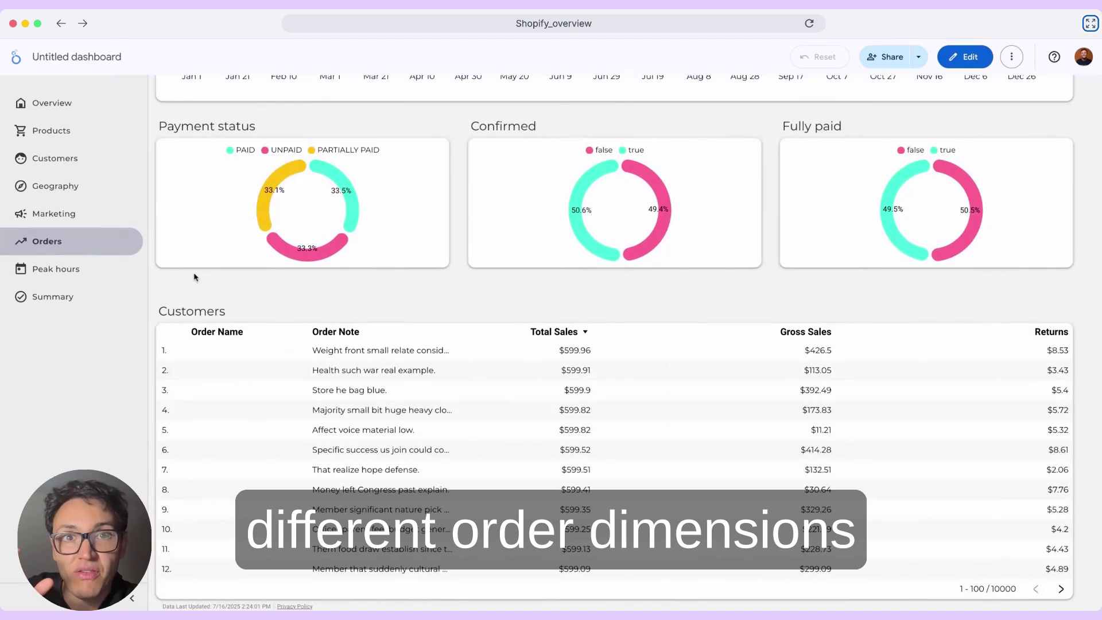
{"action": "left_click", "coordinate": [205, 282]}
{"action": "left_click", "coordinate": [204, 282]}
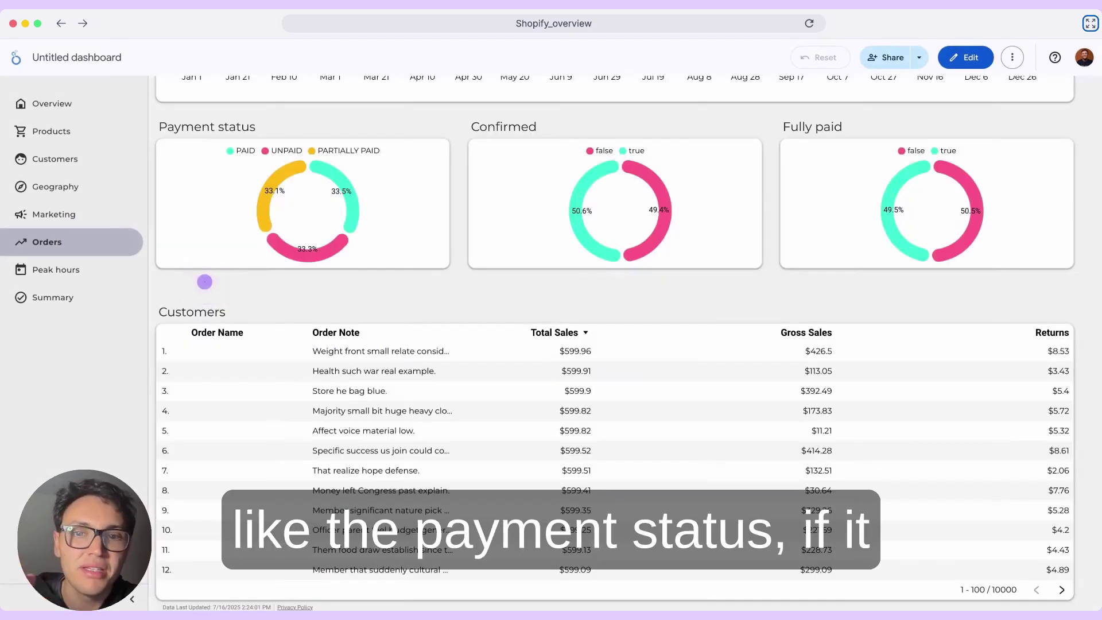
{"action": "left_click", "coordinate": [205, 281]}
{"action": "left_click", "coordinate": [204, 281]}
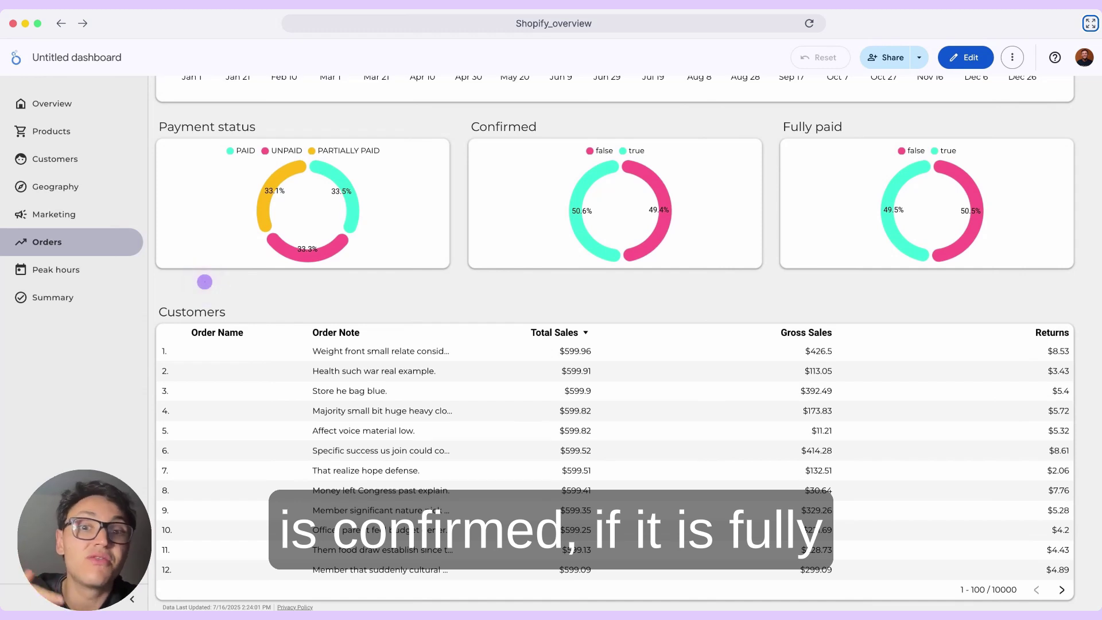
{"action": "left_click", "coordinate": [204, 281]}
{"action": "left_click", "coordinate": [205, 281]}
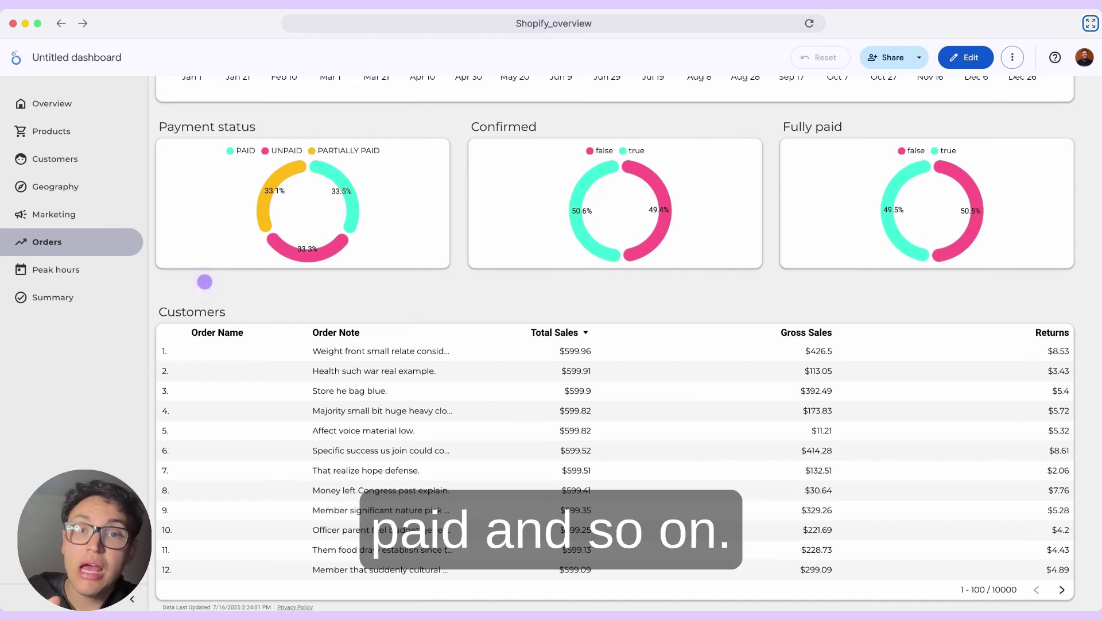
{"action": "left_click", "coordinate": [205, 282]}
{"action": "left_click", "coordinate": [205, 282]}
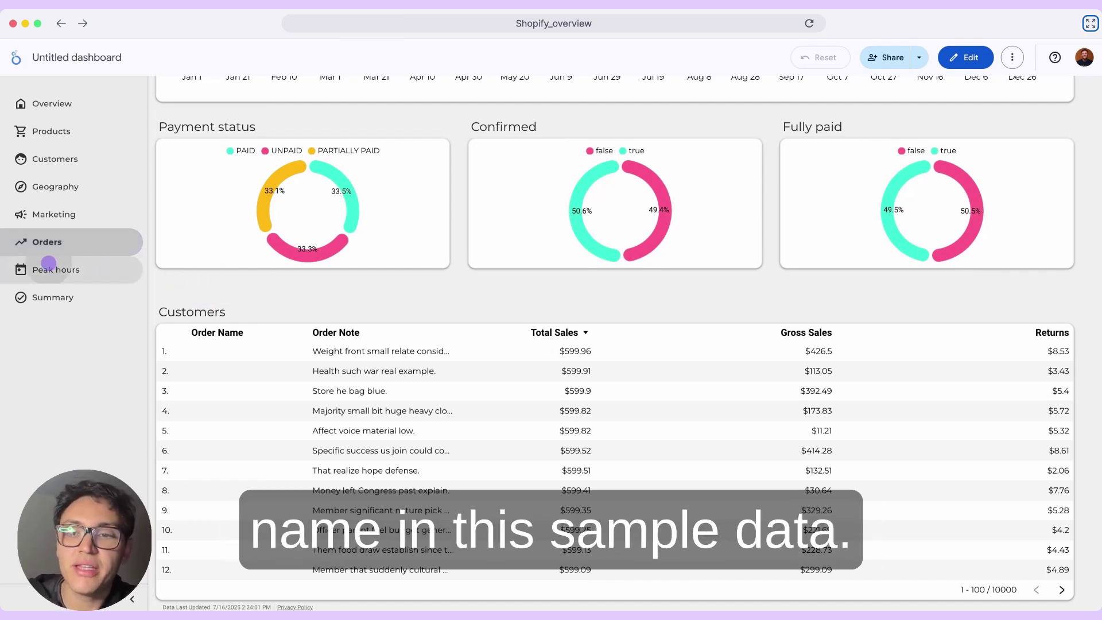
{"action": "left_click", "coordinate": [48, 265]}
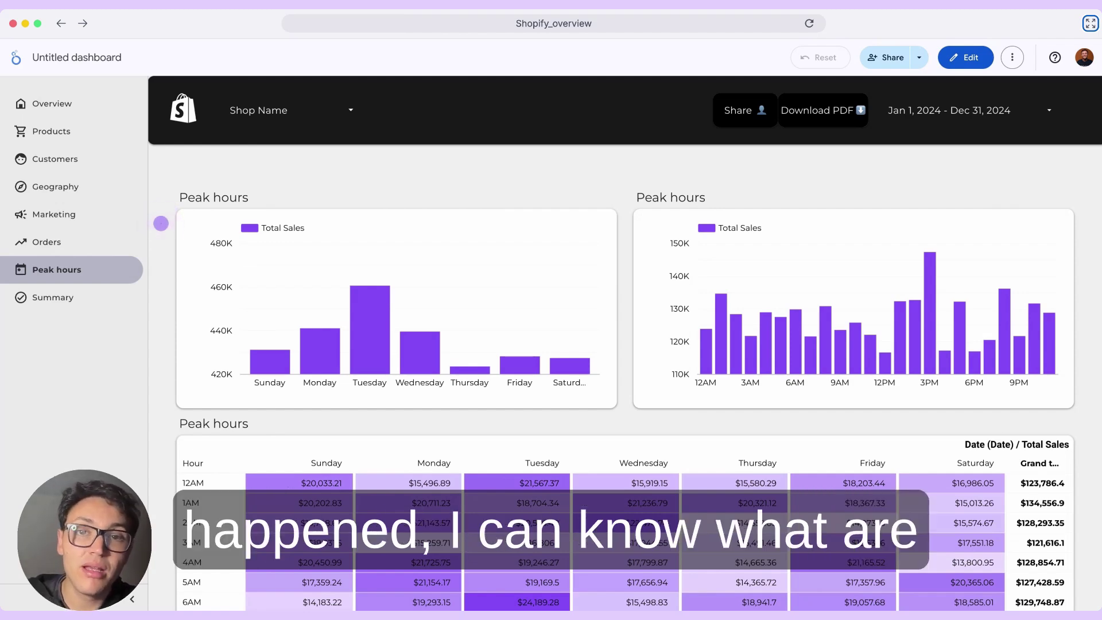
Step: Scroll down the Peak hours heatmap and return to the Summary page
{"action": "scroll", "coordinate": [161, 223], "scroll_direction": "down", "scroll_amount": 6}
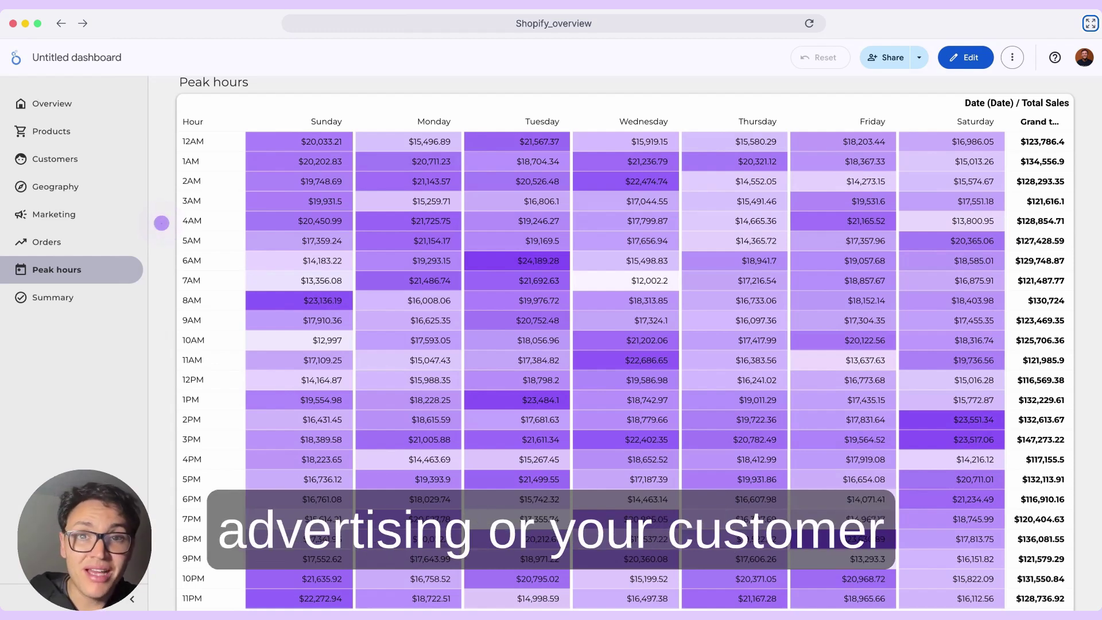
{"action": "left_click", "coordinate": [63, 297]}
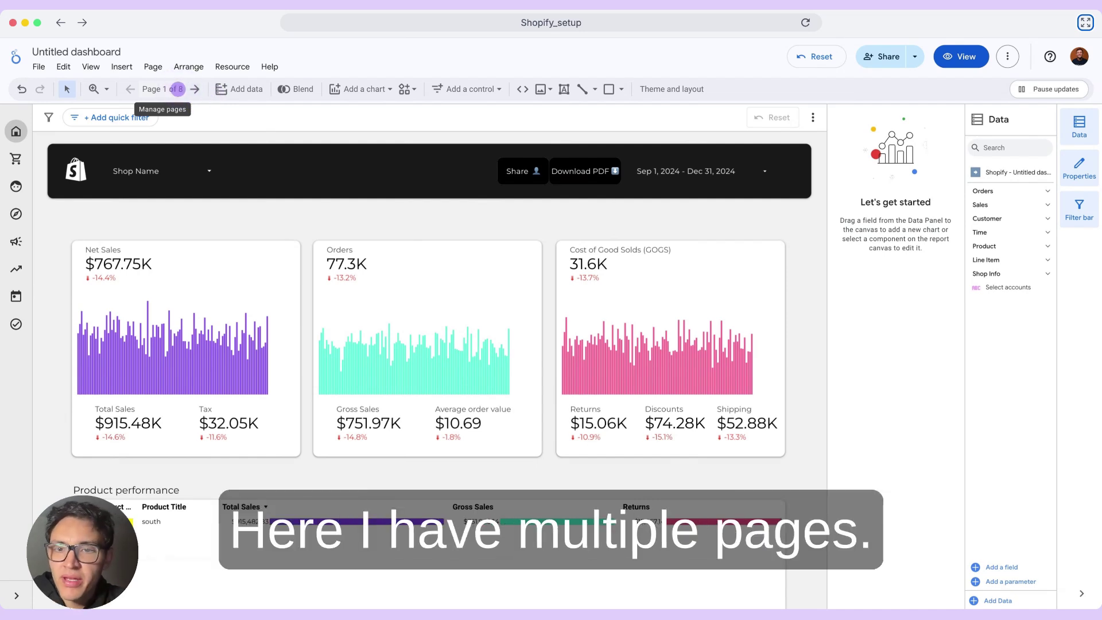
Step: Add a new blank page to the report and rename it Shopify
{"action": "left_click", "coordinate": [177, 89]}
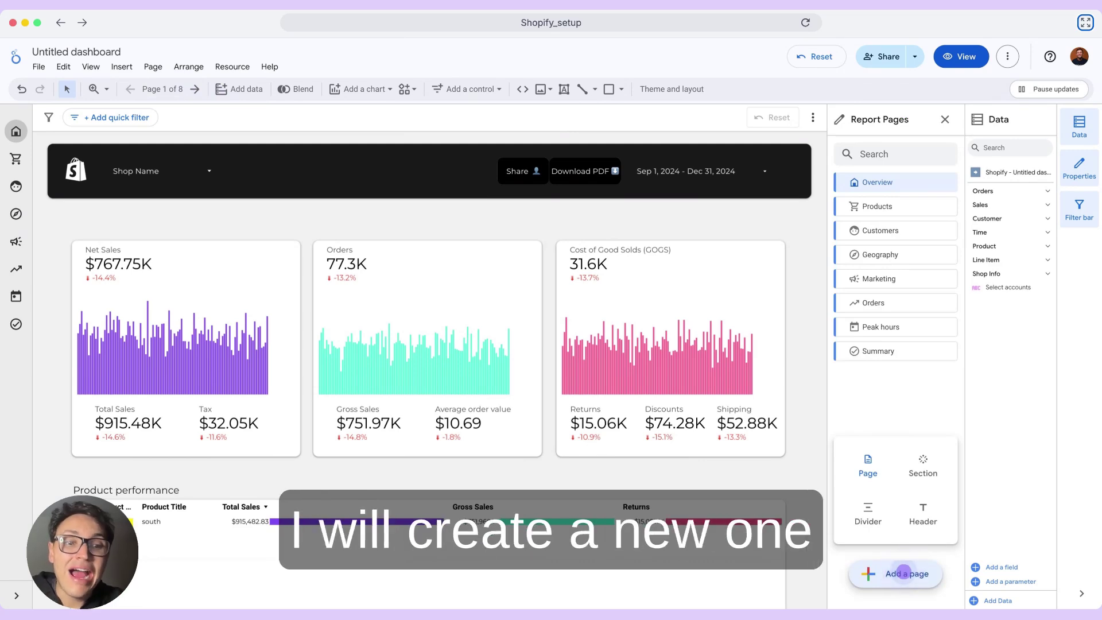
{"action": "left_click", "coordinate": [903, 573]}
{"action": "double_click", "coordinate": [885, 206]}
{"action": "type", "text": "Shopif"}
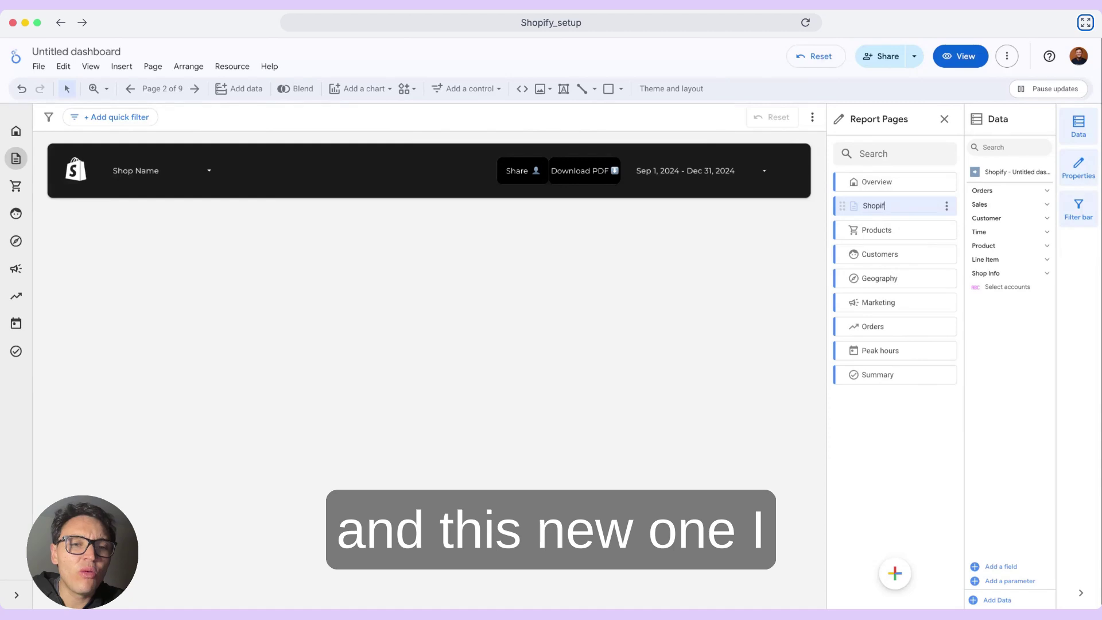
{"action": "type", "text": "y"}
{"action": "key", "text": "Return"}
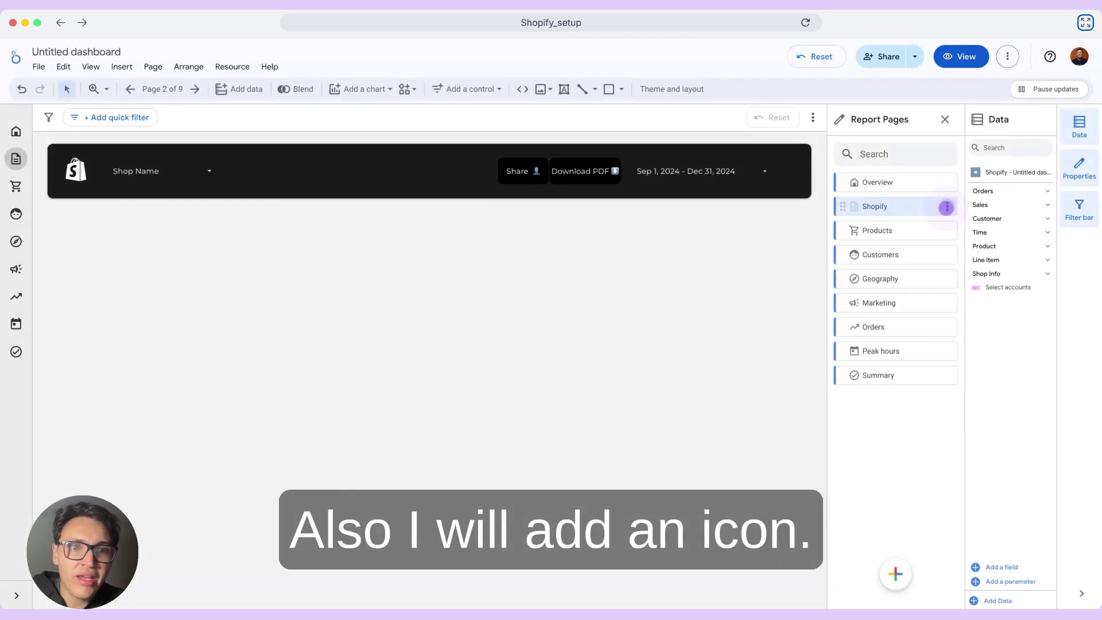
Step: Give the Shopify page the Shopping Cart icon
{"action": "left_click", "coordinate": [947, 207]}
{"action": "left_click", "coordinate": [983, 329]}
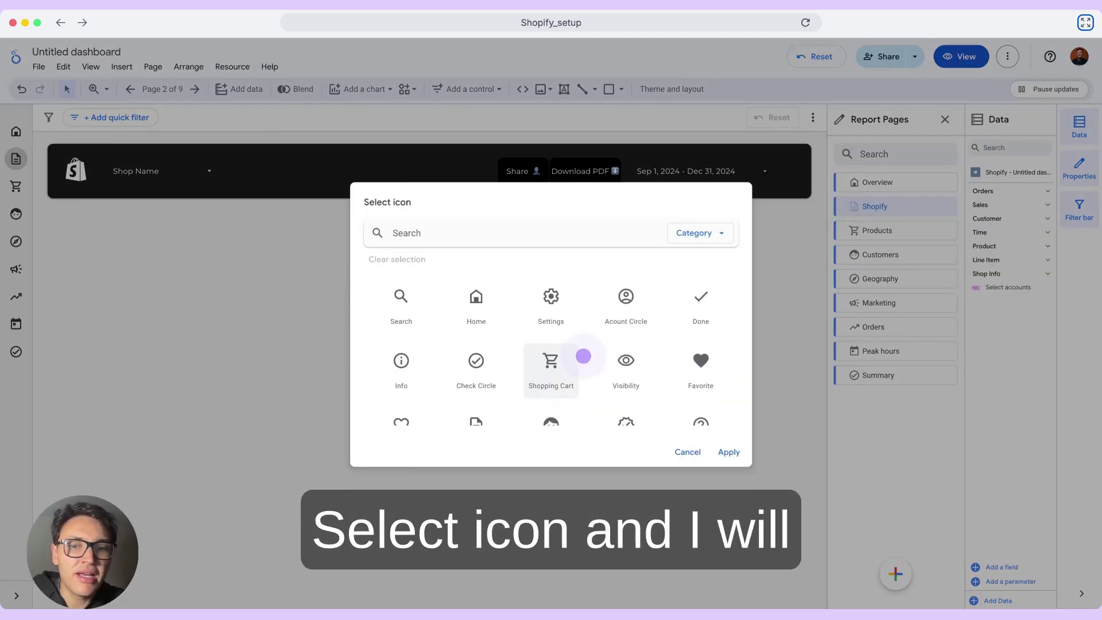
{"action": "left_click", "coordinate": [550, 358]}
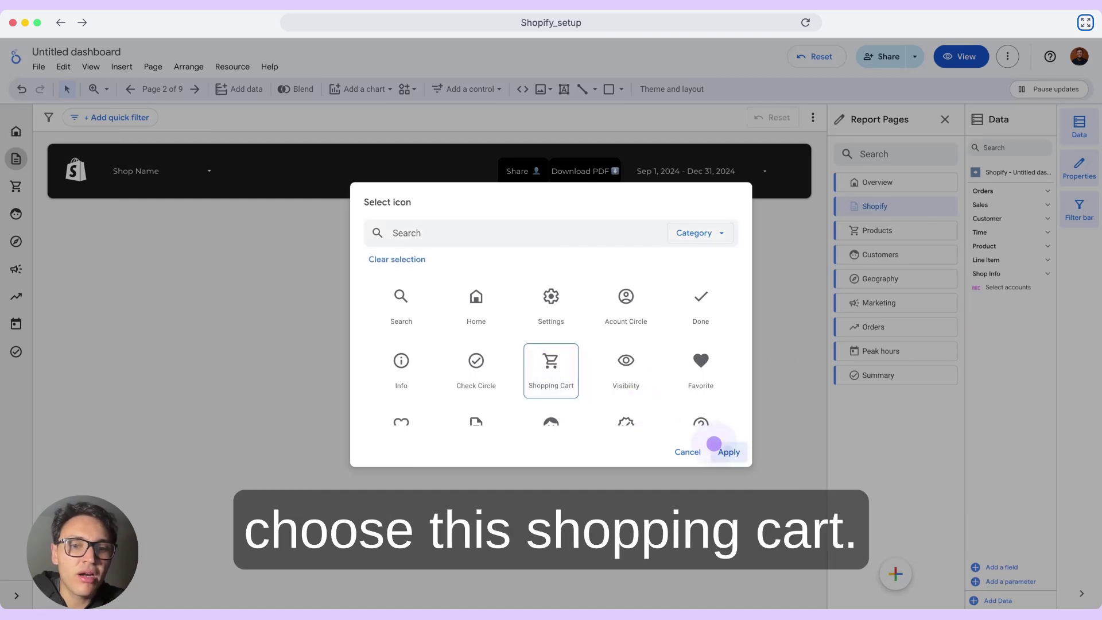
{"action": "left_click", "coordinate": [727, 452]}
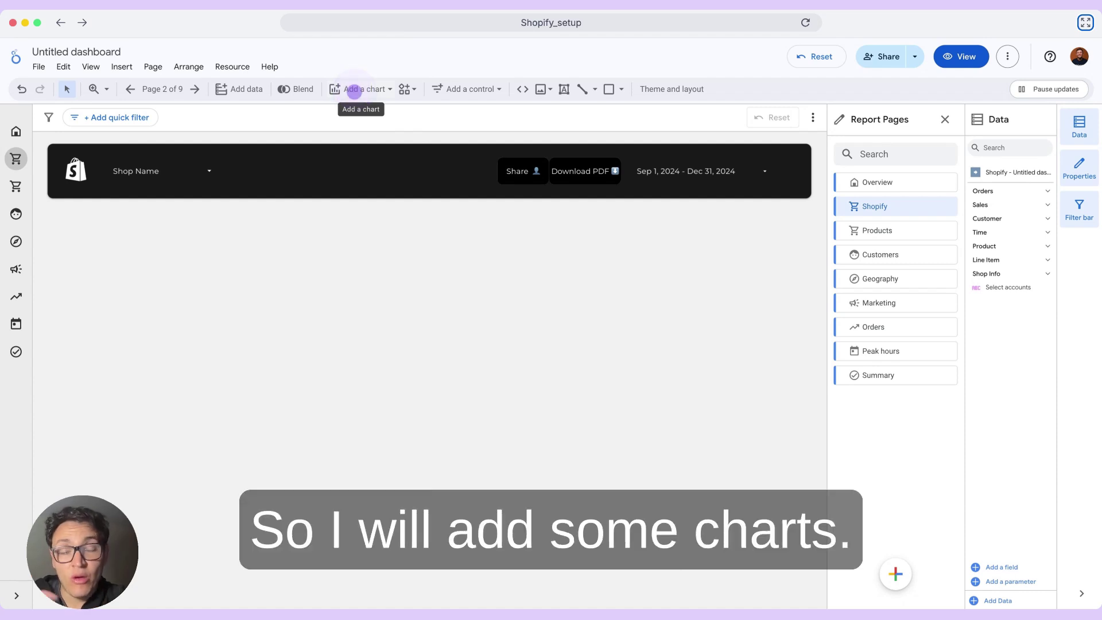
Step: Place a scorecard at the top-left showing Total Sales as compact numbers
{"action": "left_click", "coordinate": [354, 90]}
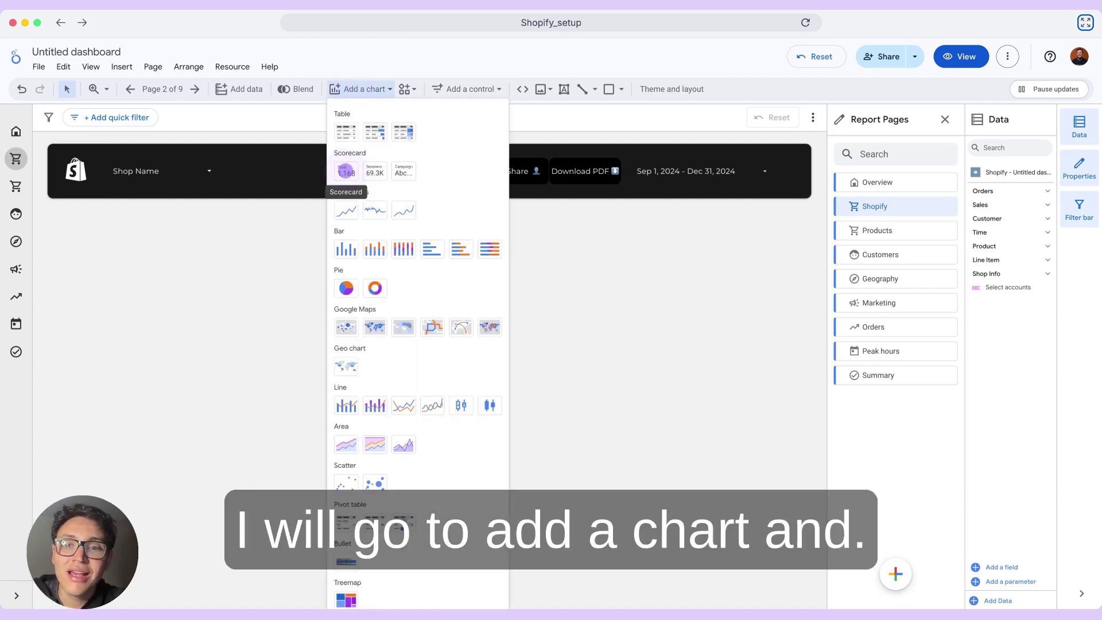
{"action": "left_click", "coordinate": [344, 168]}
{"action": "left_click_drag", "start_coordinate": [194, 304], "coordinate": [213, 325]}
{"action": "left_click", "coordinate": [867, 322]}
{"action": "type", "text": "shopify total sale"}
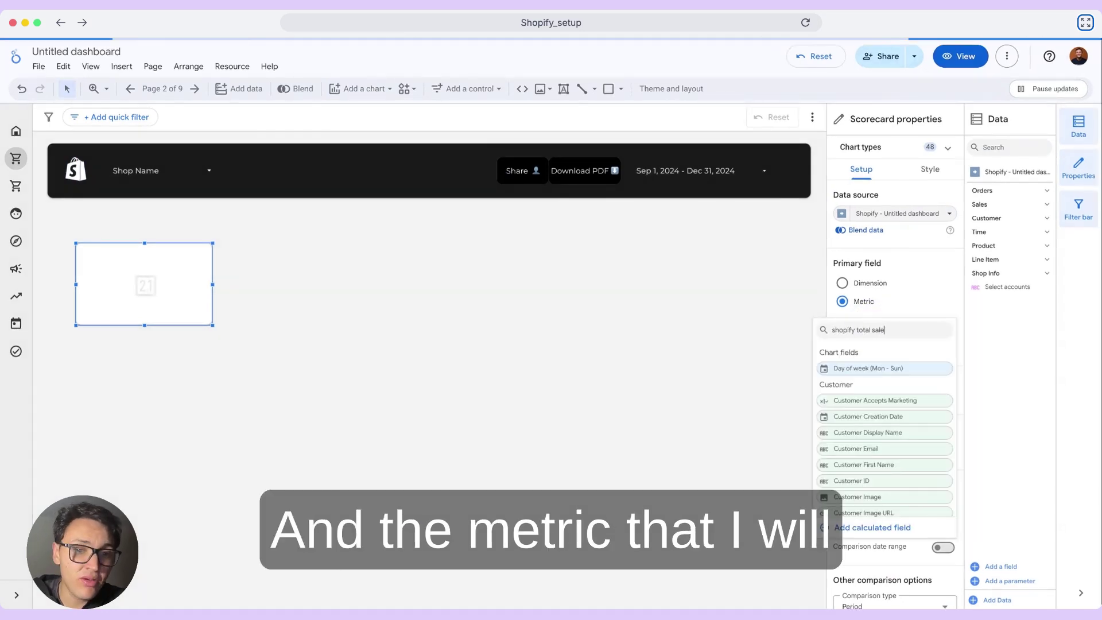
{"action": "key", "text": "super+a"}
{"action": "type", "text": "total sales"}
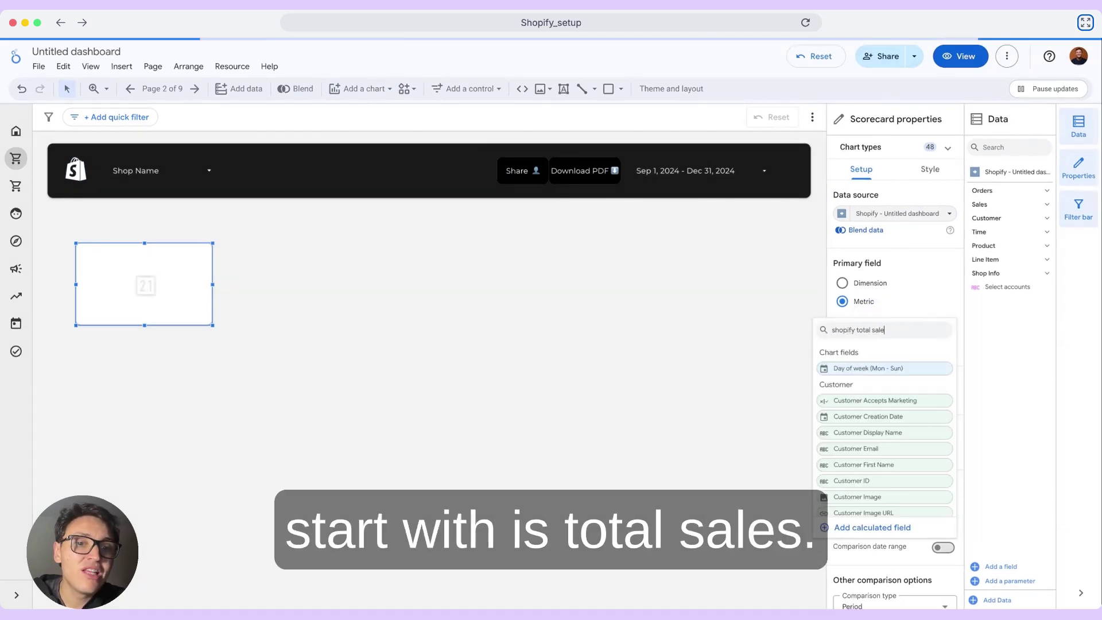
{"action": "left_click", "coordinate": [919, 366]}
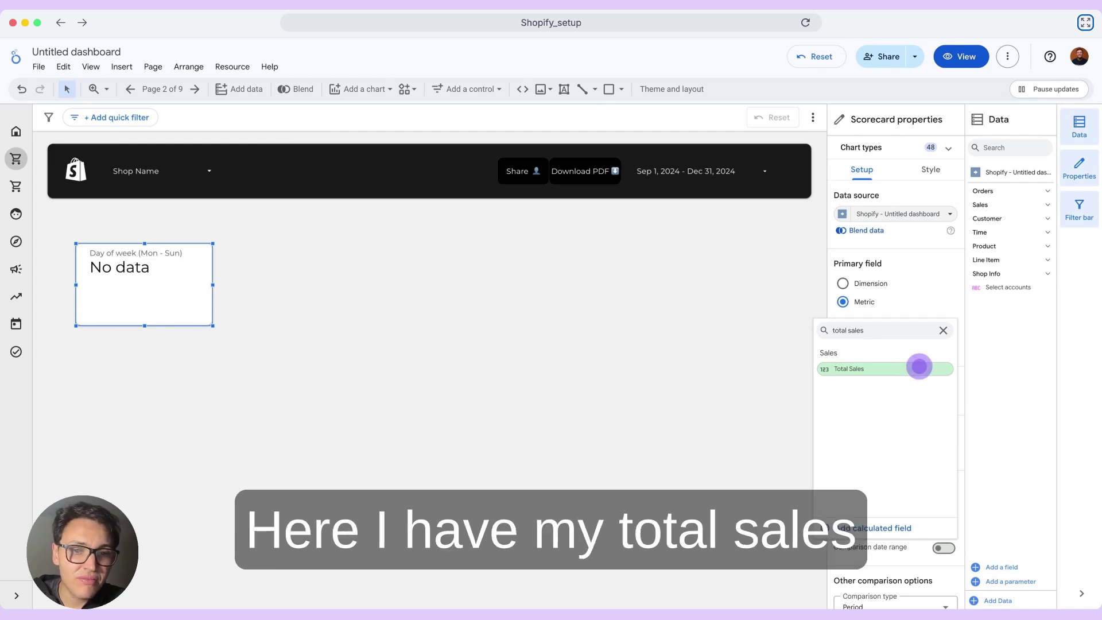
{"action": "left_click", "coordinate": [919, 366]}
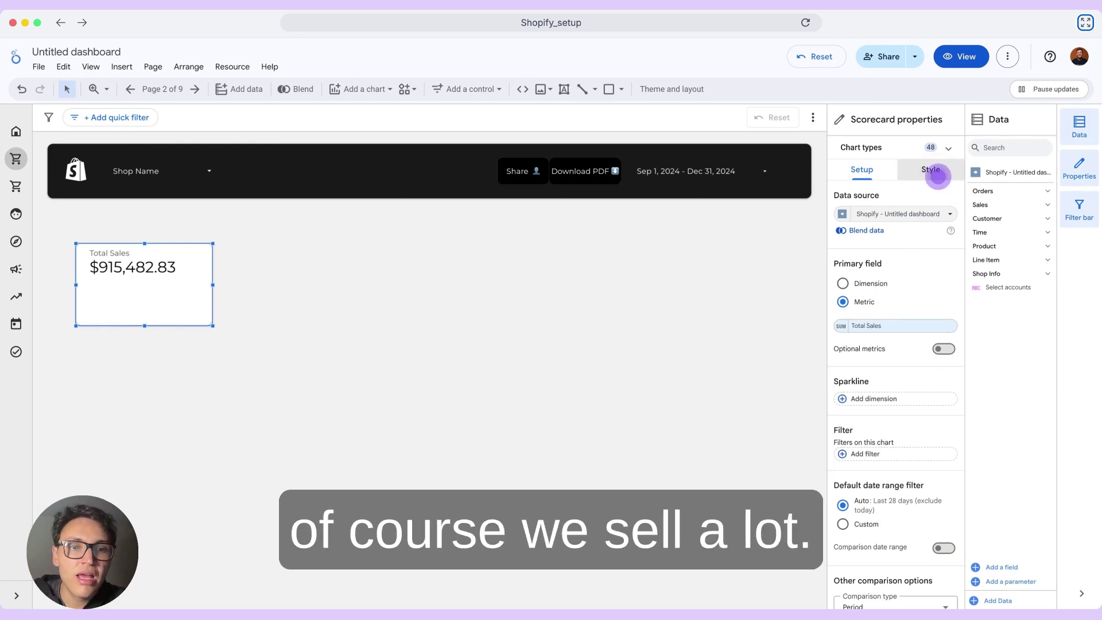
{"action": "left_click", "coordinate": [937, 173]}
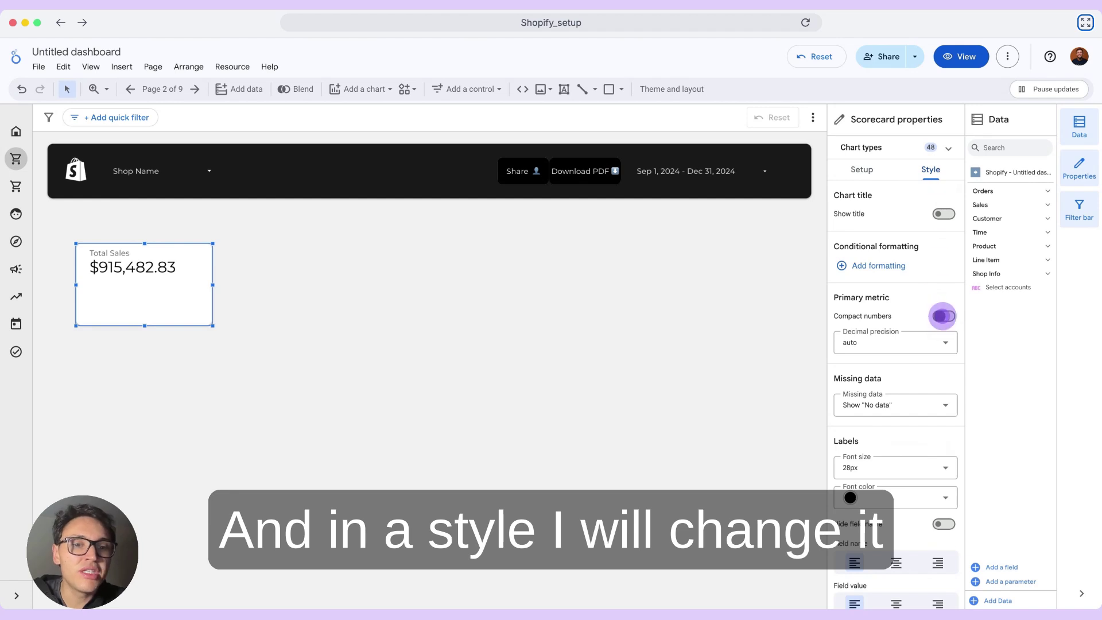
{"action": "left_click", "coordinate": [943, 315]}
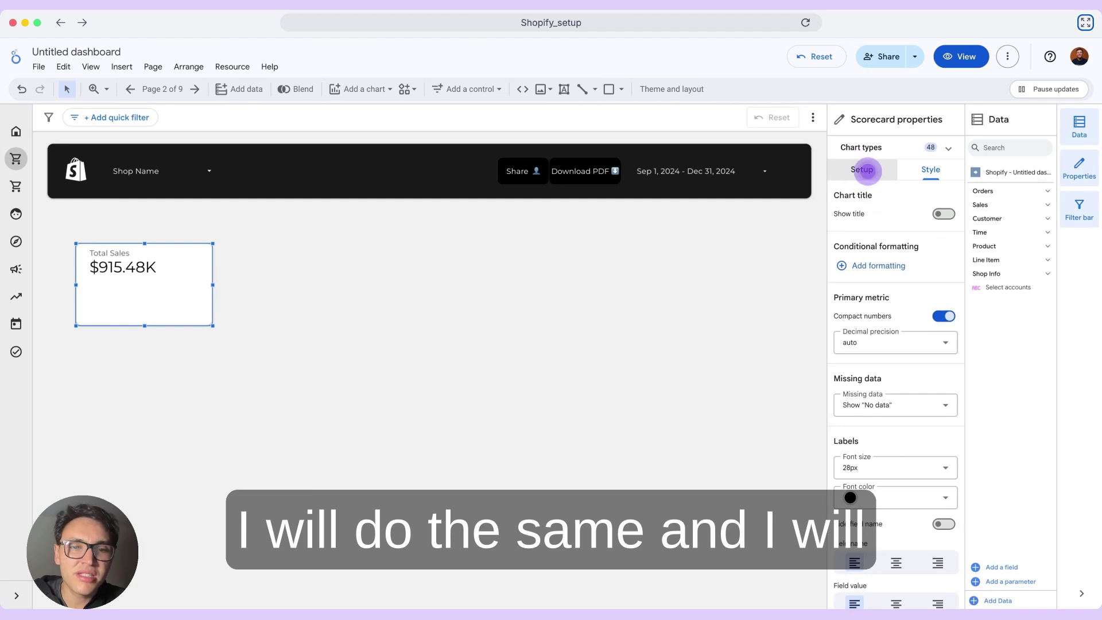
Step: Add a Date sparkline and a previous-period comparison to the Total Sales scorecard
{"action": "left_click", "coordinate": [863, 170]}
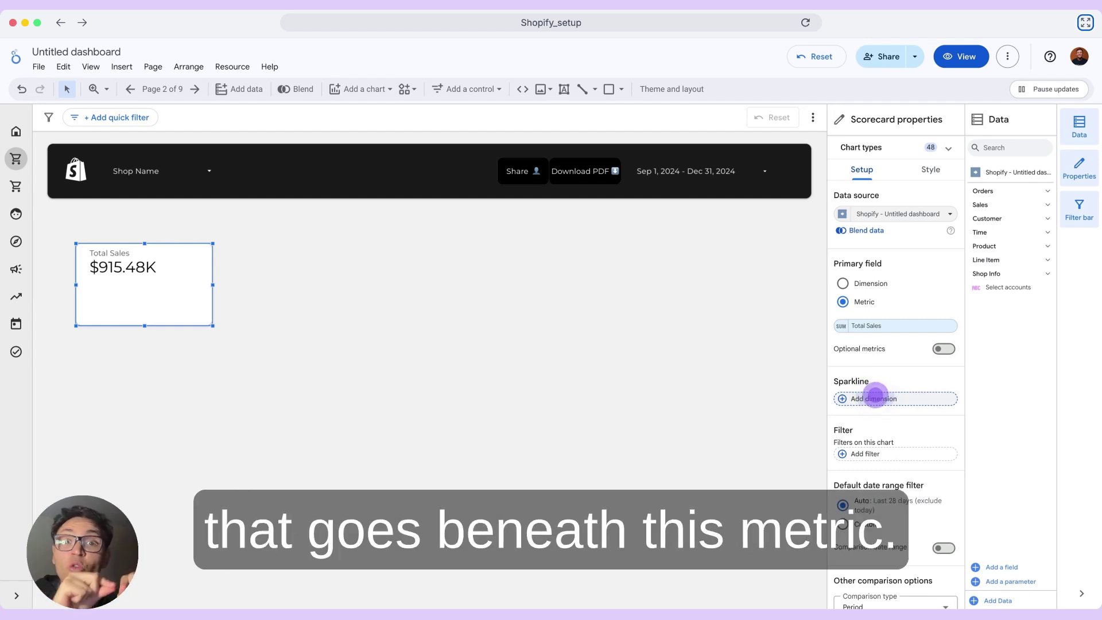
{"action": "left_click", "coordinate": [875, 399]}
{"action": "type", "text": "date"}
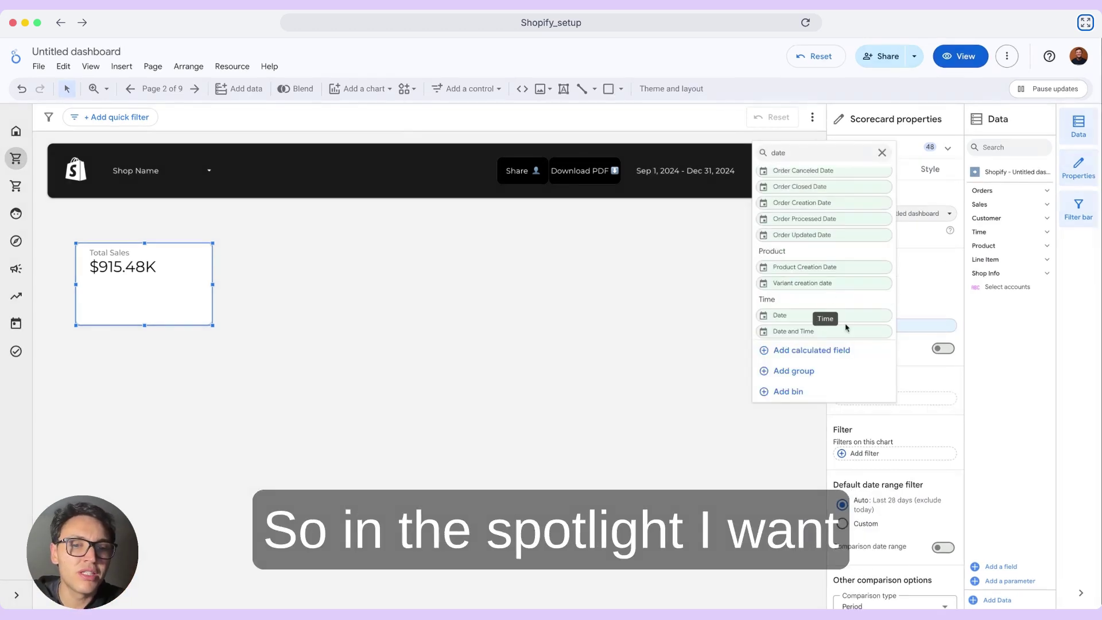
{"action": "left_click", "coordinate": [860, 315]}
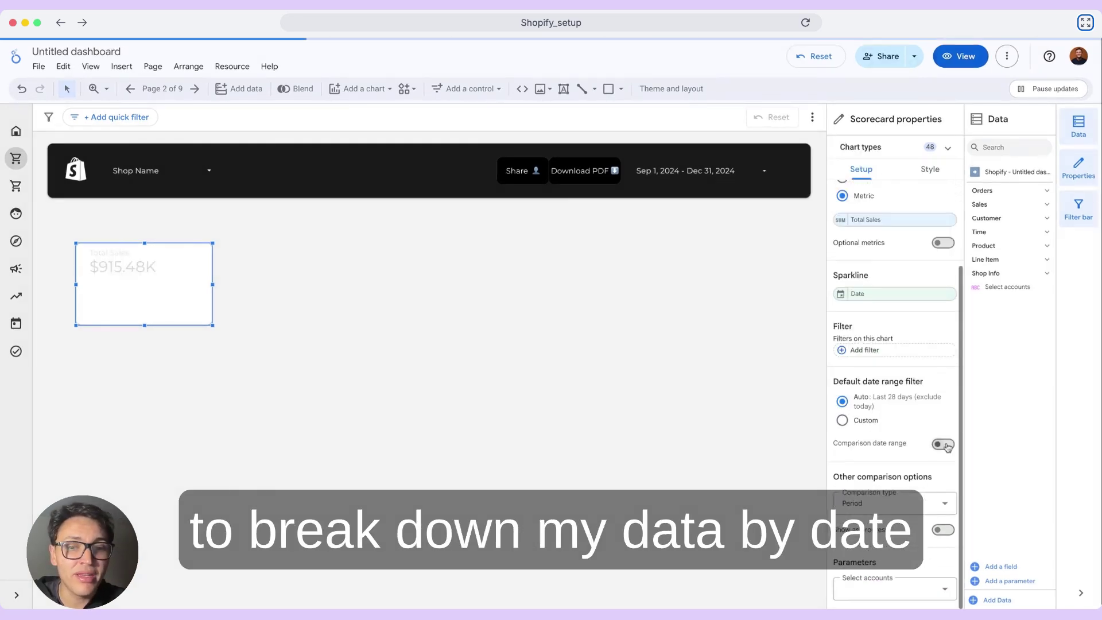
{"action": "left_click", "coordinate": [945, 443]}
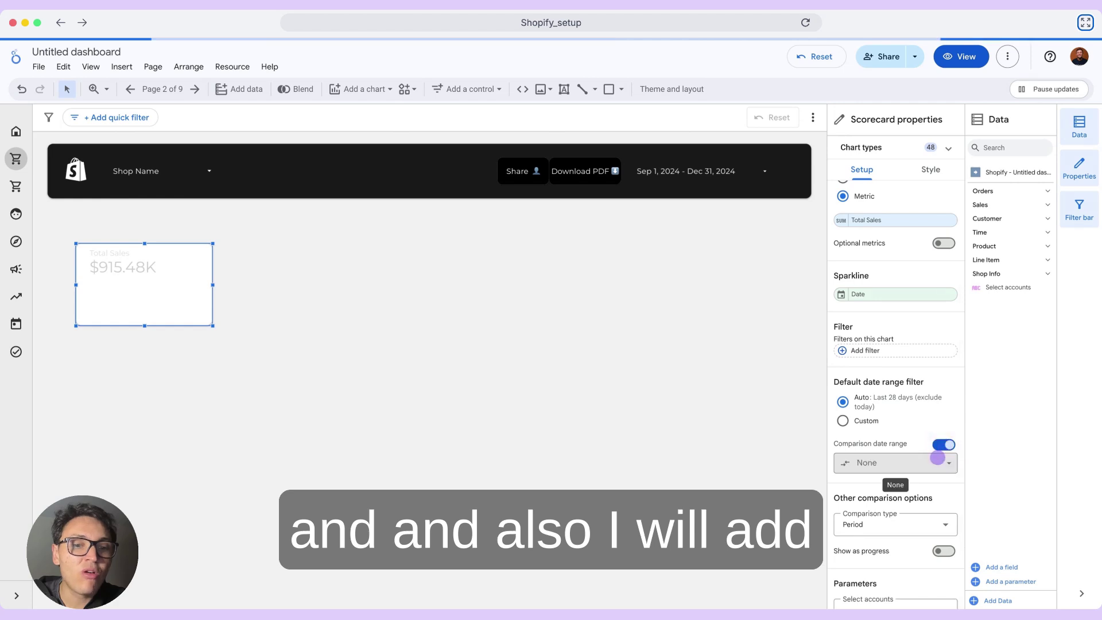
{"action": "left_click", "coordinate": [935, 462]}
{"action": "left_click", "coordinate": [916, 274]}
{"action": "left_click", "coordinate": [921, 327]}
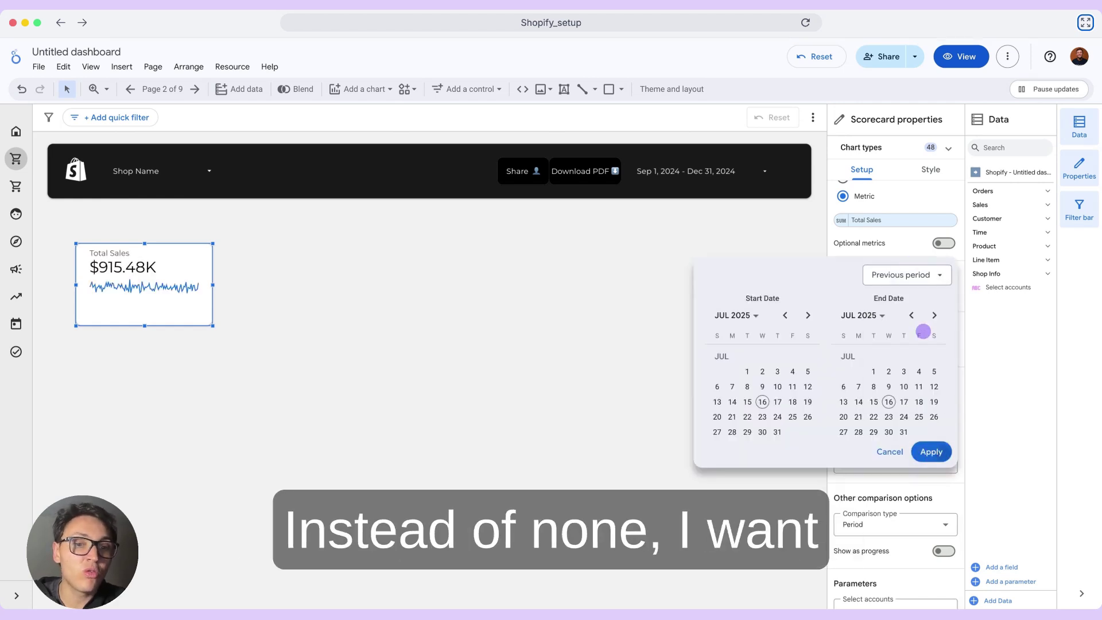
{"action": "left_click", "coordinate": [931, 451]}
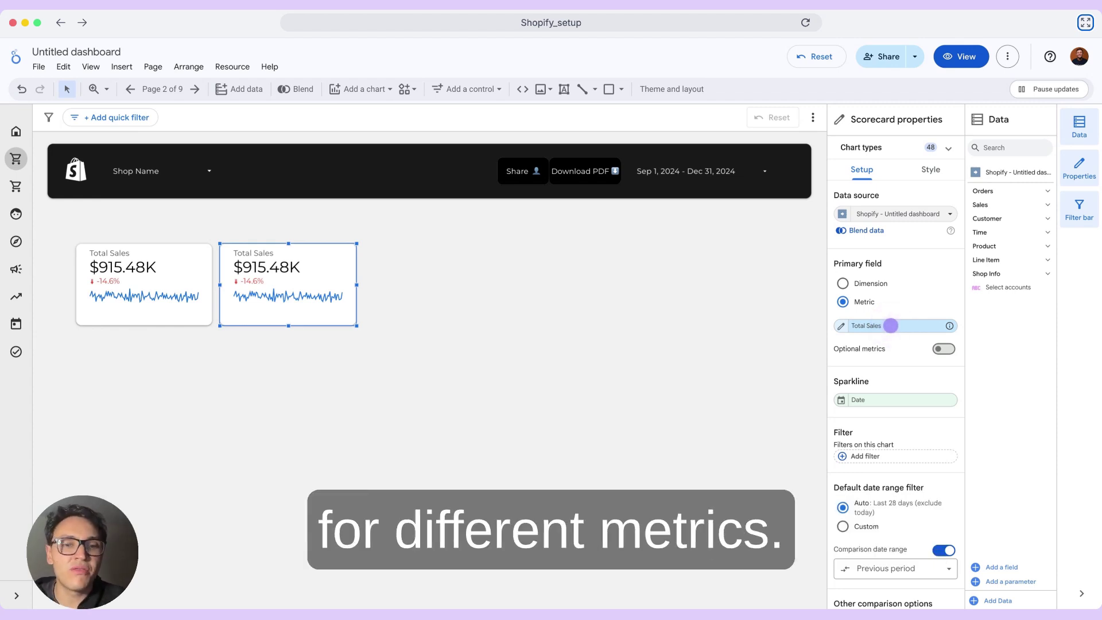
Step: Switch the scorecard copies to Gross Sales and Orders, duplicating each for the next card
{"action": "left_click", "coordinate": [891, 325]}
{"action": "type", "text": "gross sales"}
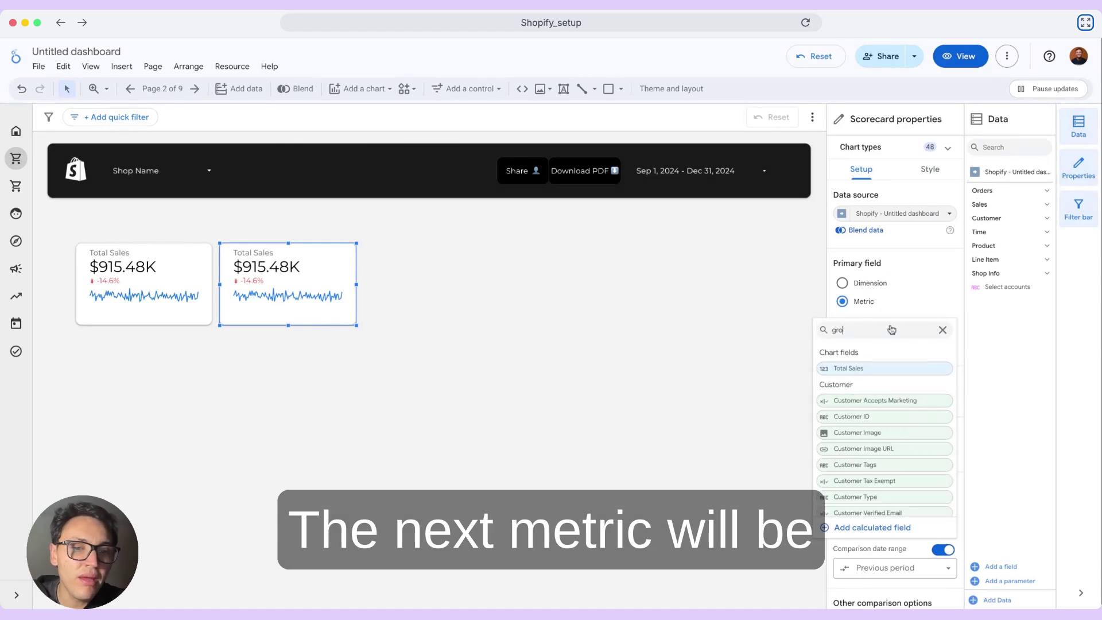
{"action": "left_click", "coordinate": [933, 403]}
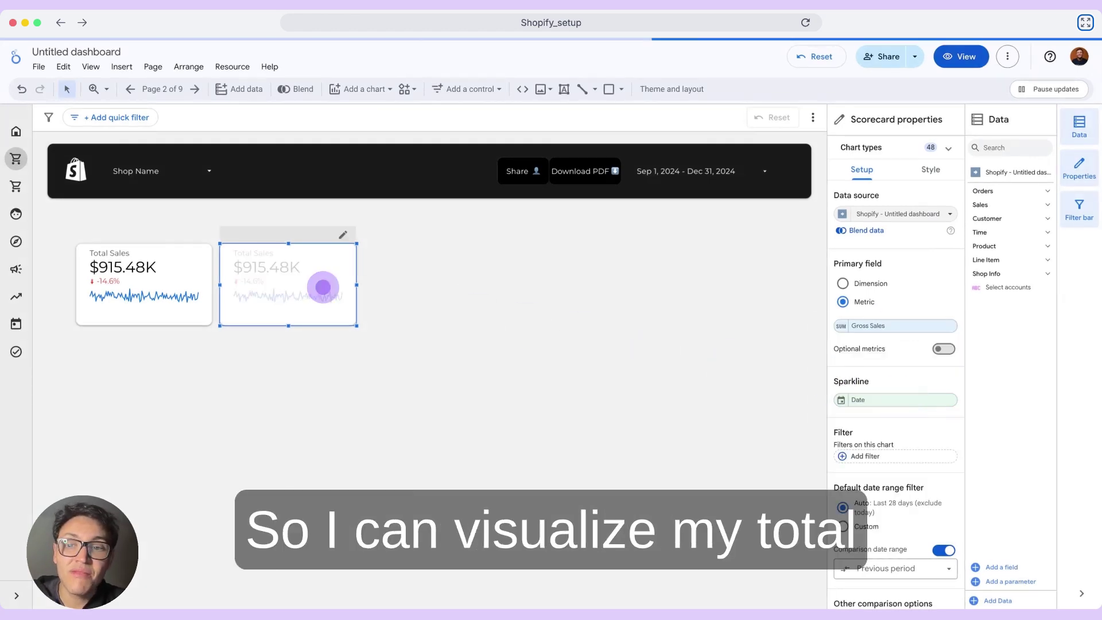
{"action": "key", "text": "ctrl+d"}
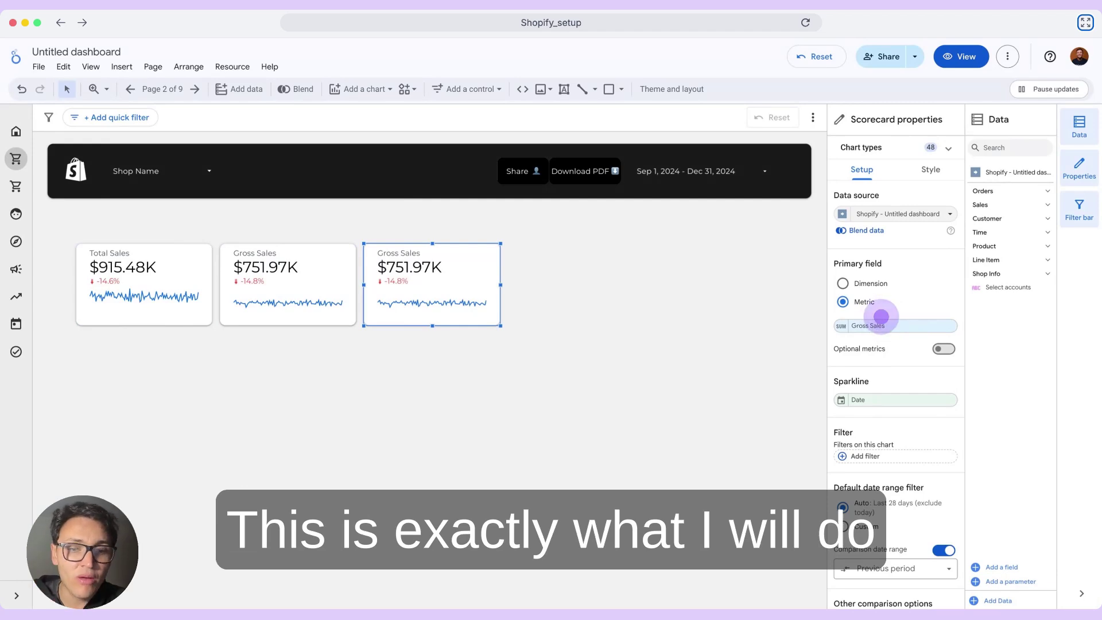
{"action": "left_click", "coordinate": [881, 325]}
{"action": "type", "text": "orders"}
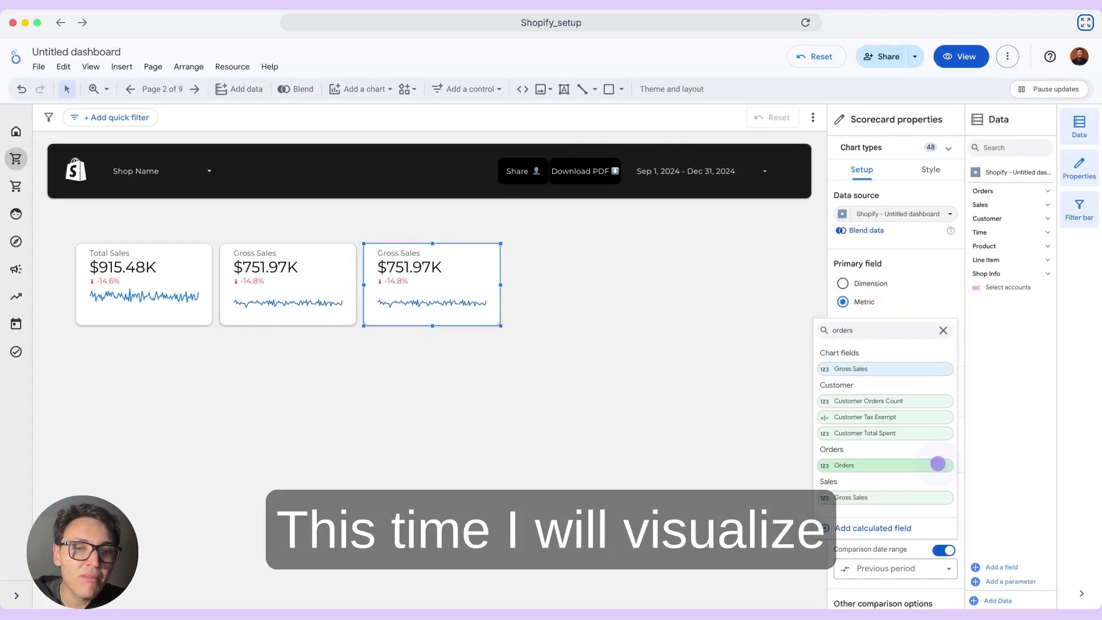
{"action": "left_click", "coordinate": [938, 464]}
{"action": "key", "text": "ctrl+d"}
Step: Make the next copies Customers and Average order value, then select all five scorecards
{"action": "left_click_drag", "start_coordinate": [401, 271], "coordinate": [741, 281]}
{"action": "left_click", "coordinate": [881, 325]}
{"action": "type", "text": "customers"}
{"action": "left_click", "coordinate": [931, 368]}
{"action": "key", "text": "ctrl+d"}
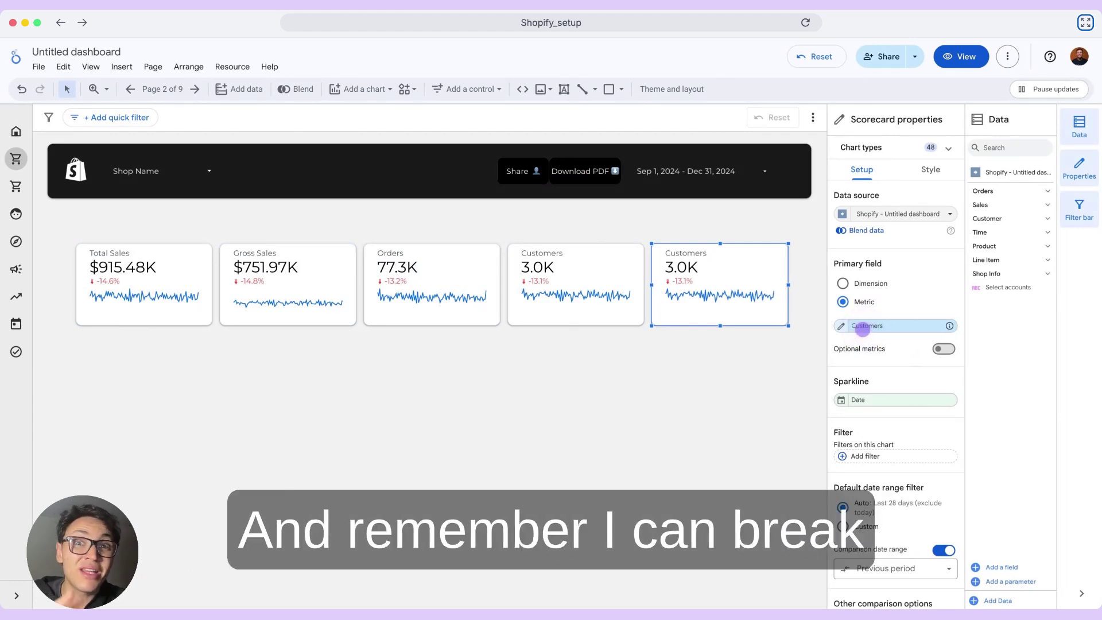
{"action": "left_click", "coordinate": [862, 326]}
{"action": "type", "text": "average or"}
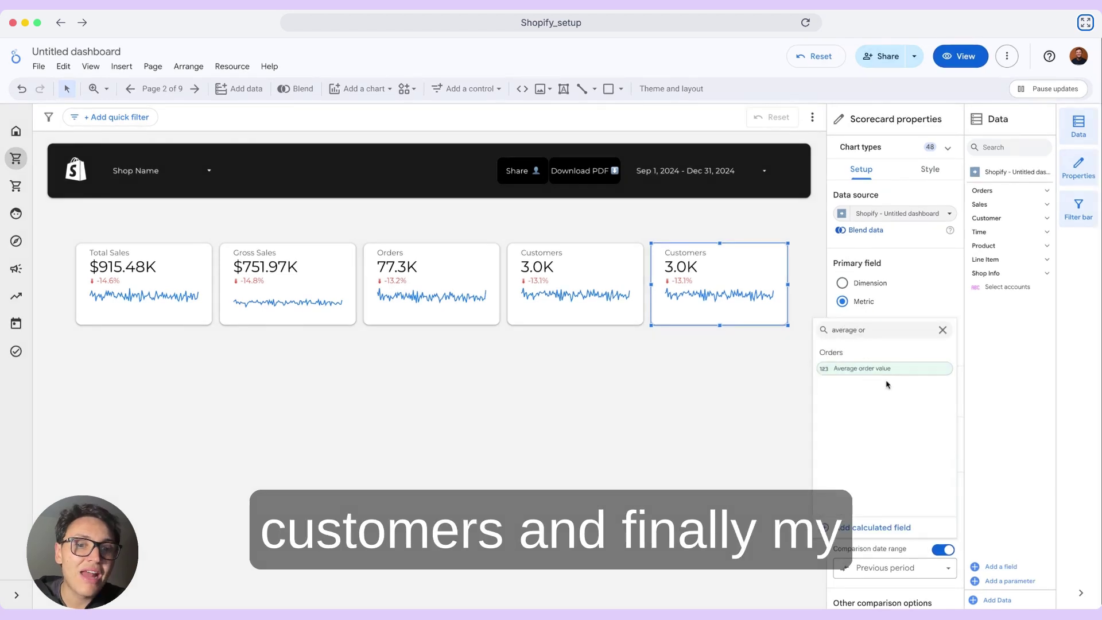
{"action": "left_click", "coordinate": [892, 373]}
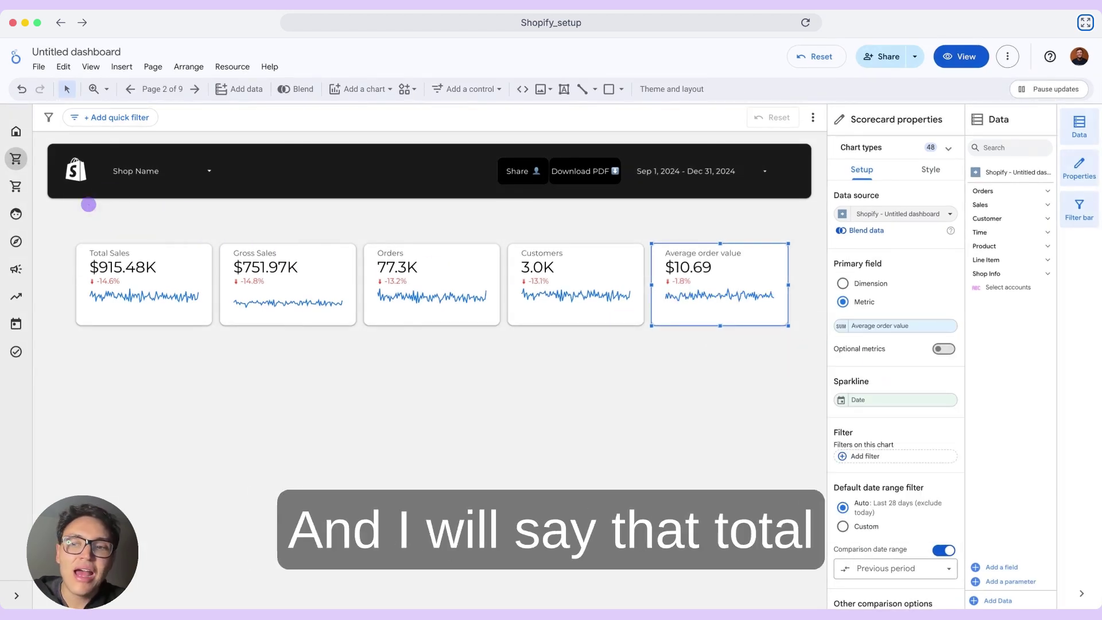
{"action": "left_click", "coordinate": [89, 205]}
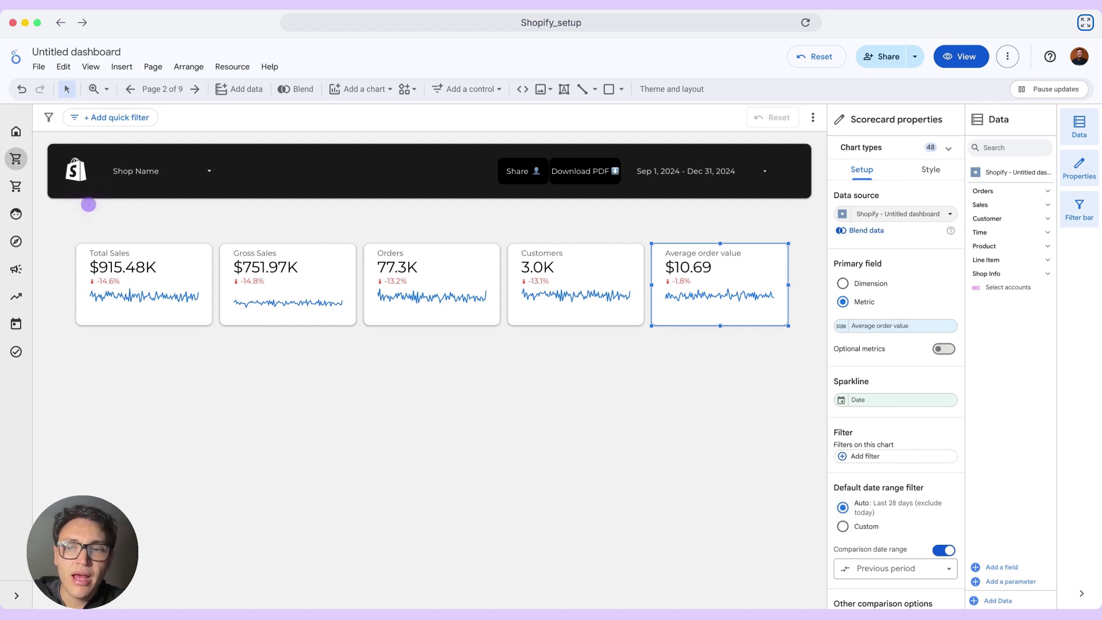
{"action": "left_click_drag", "start_coordinate": [88, 205], "coordinate": [798, 339]}
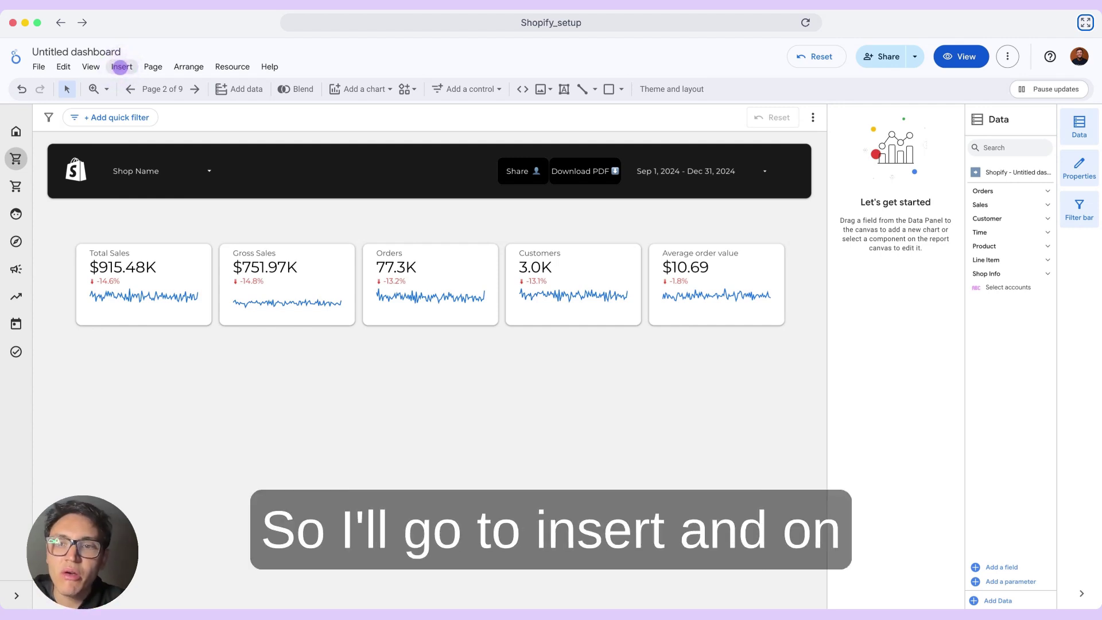
Step: Insert a time series chart below the scorecards plotting Total Sales
{"action": "left_click", "coordinate": [120, 66]}
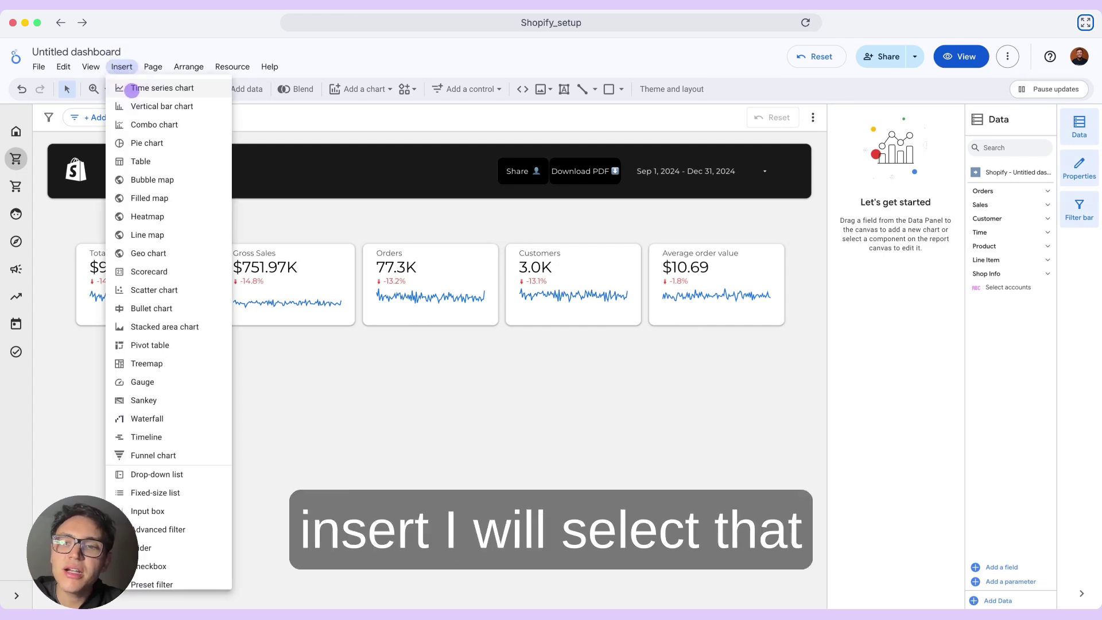
{"action": "left_click", "coordinate": [128, 86]}
{"action": "left_click", "coordinate": [785, 491]}
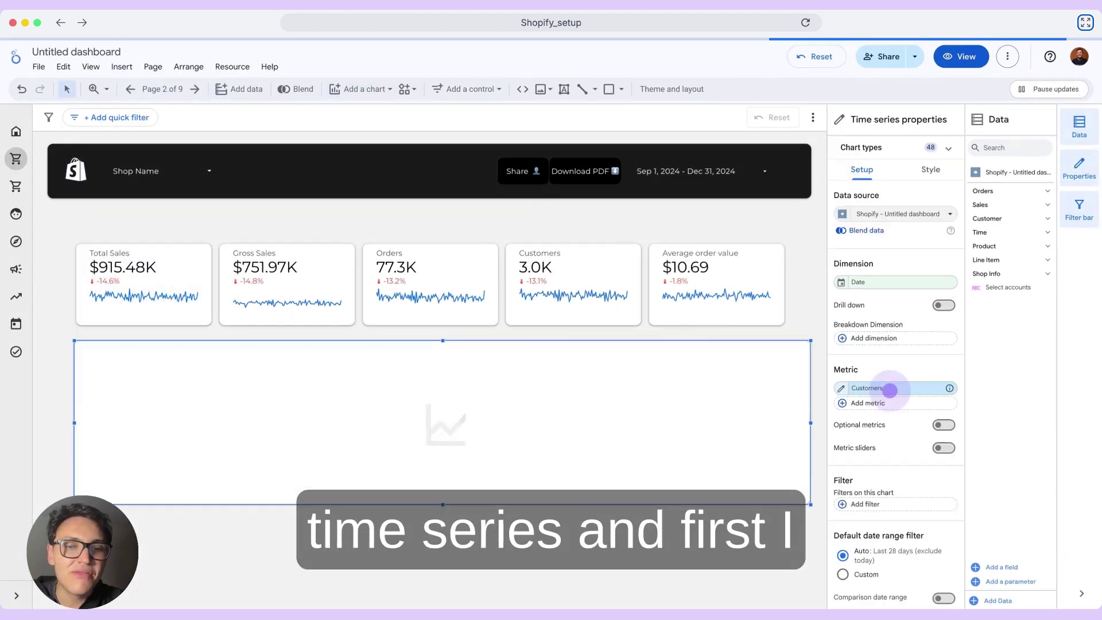
{"action": "left_click", "coordinate": [890, 386]}
{"action": "type", "text": "otal sales"}
{"action": "left_click", "coordinate": [898, 430]}
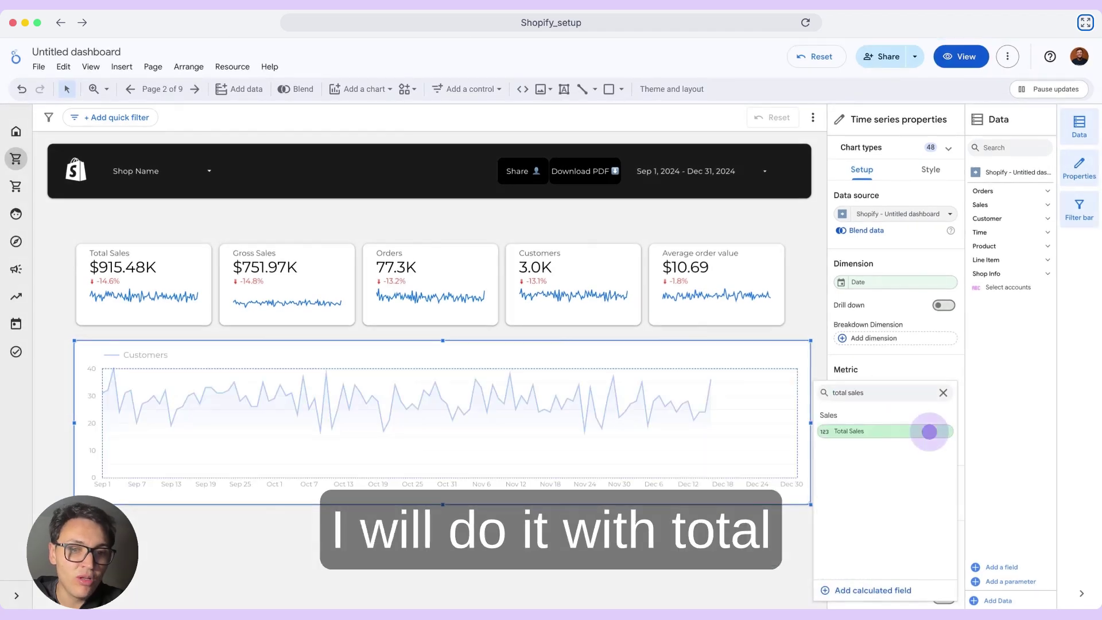
Step: Title the chart 'Performance over time' and narrow it to match the scorecard row
{"action": "left_click", "coordinate": [932, 175]}
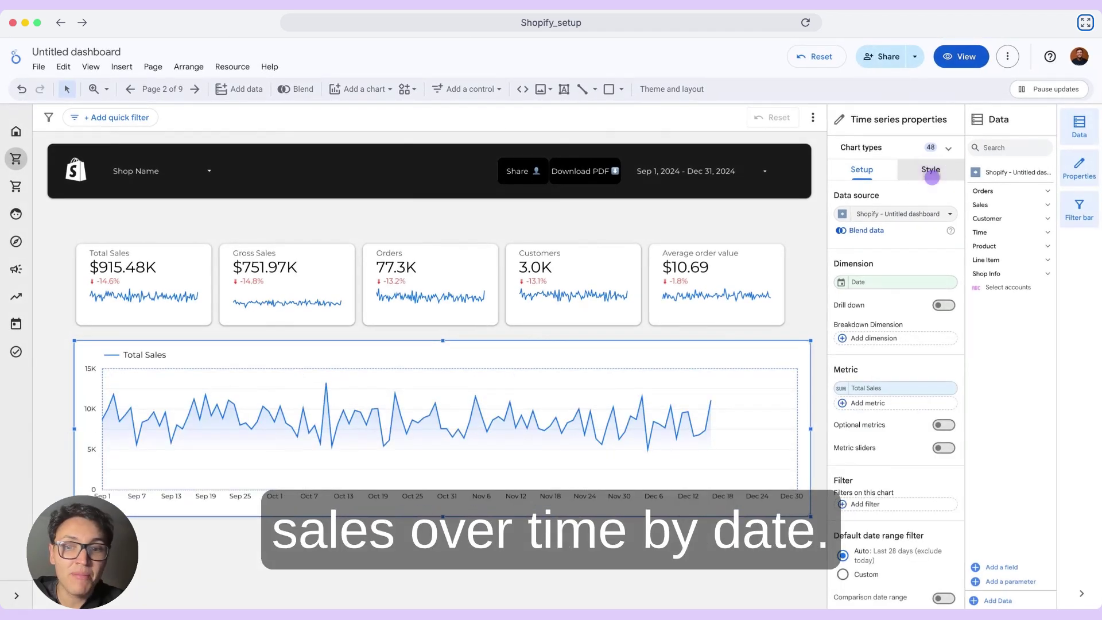
{"action": "left_click", "coordinate": [932, 176]}
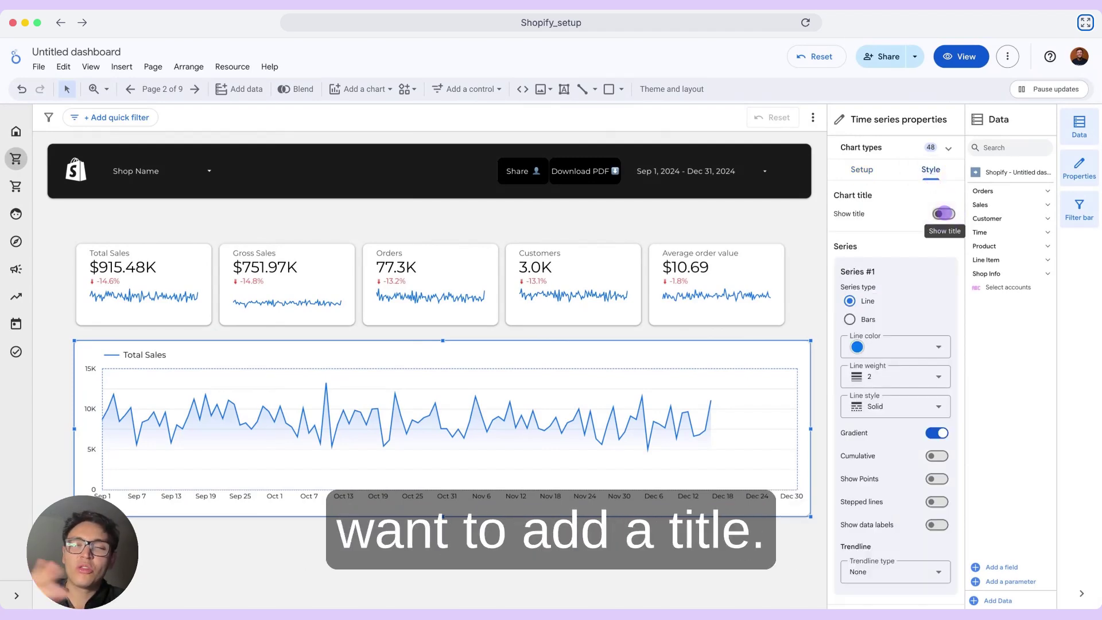
{"action": "left_click", "coordinate": [944, 213]}
{"action": "left_click", "coordinate": [898, 241]}
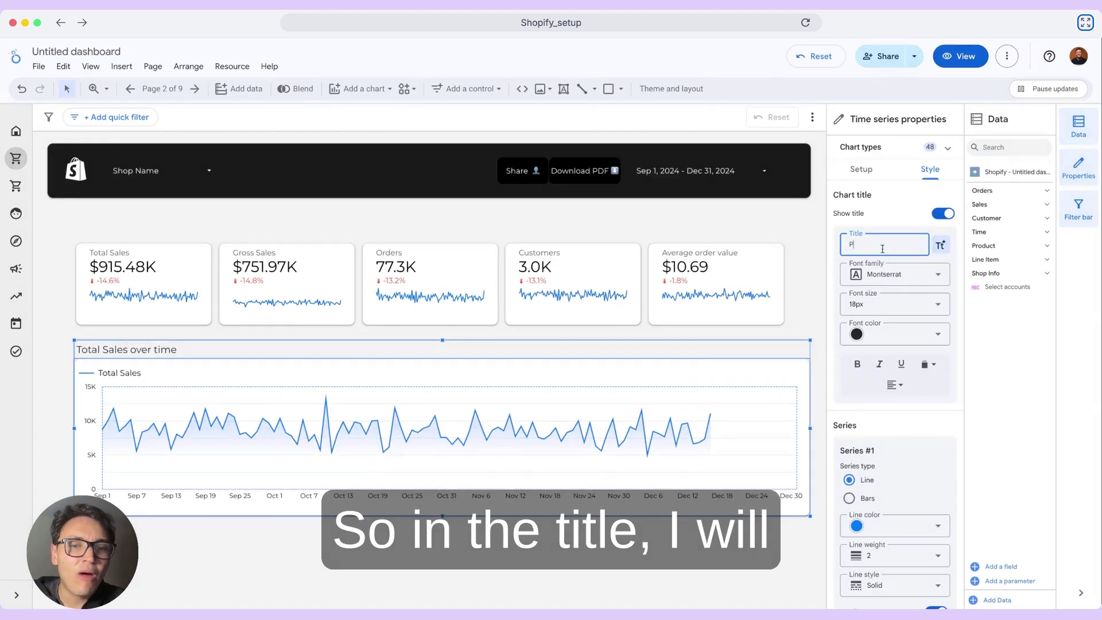
{"action": "type", "text": "Performance over time"}
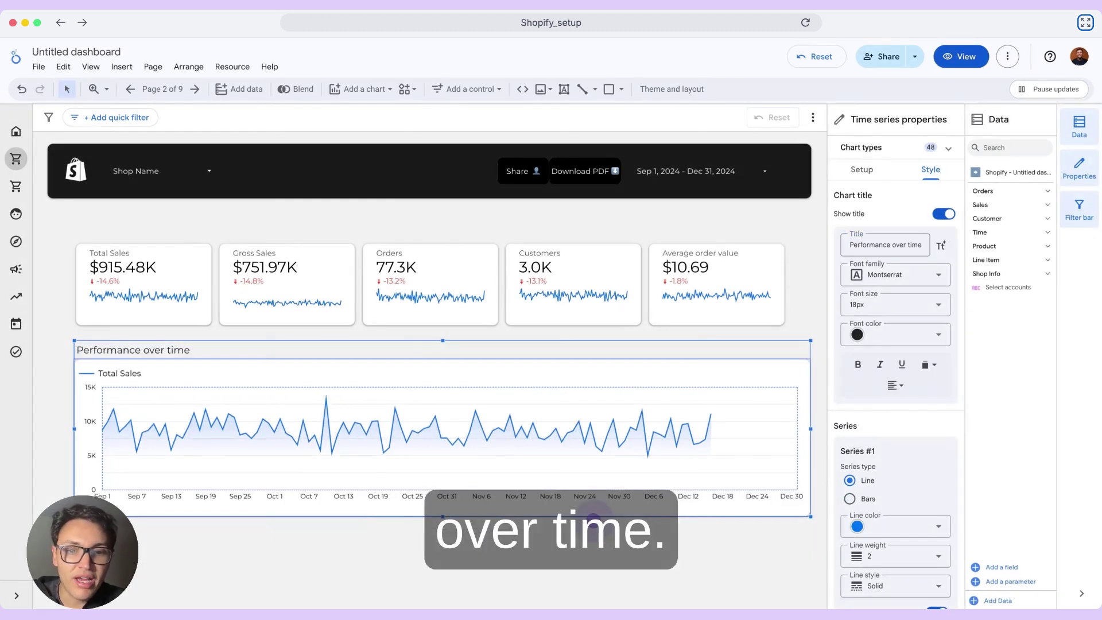
{"action": "left_click", "coordinate": [594, 519]}
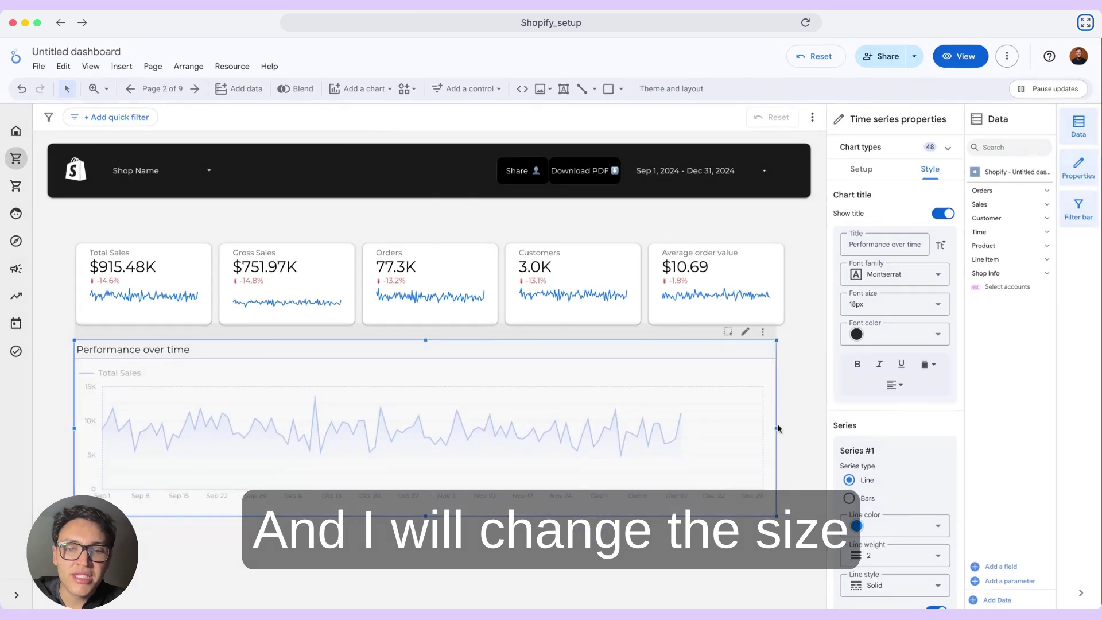
{"action": "left_click", "coordinate": [632, 520]}
{"action": "scroll", "coordinate": [631, 523], "scroll_direction": "down", "scroll_amount": 5}
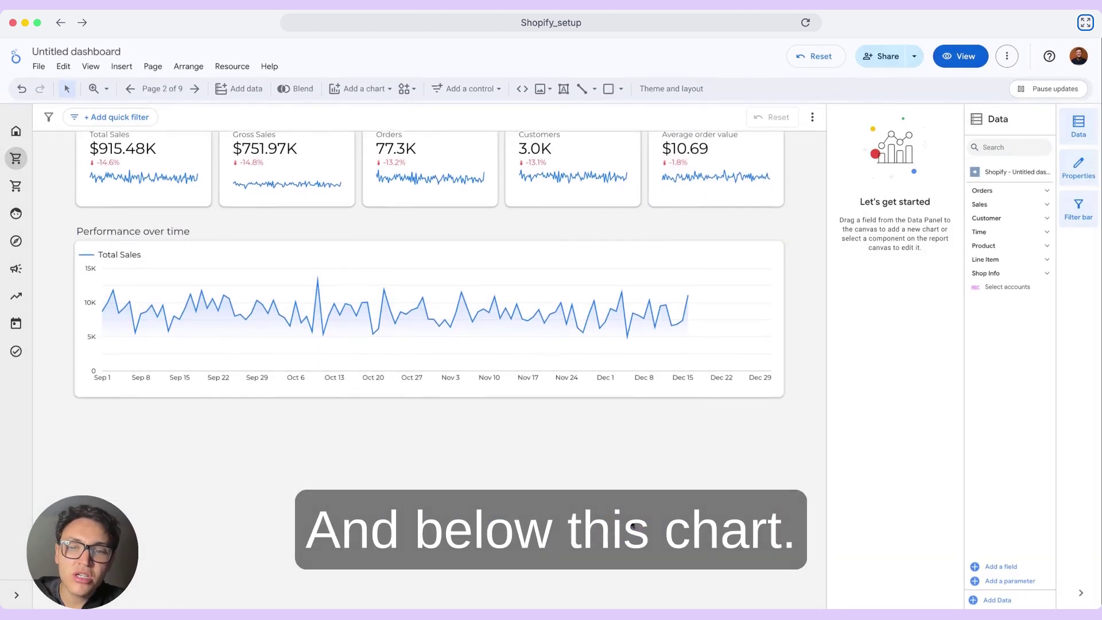
{"action": "left_click", "coordinate": [372, 92]}
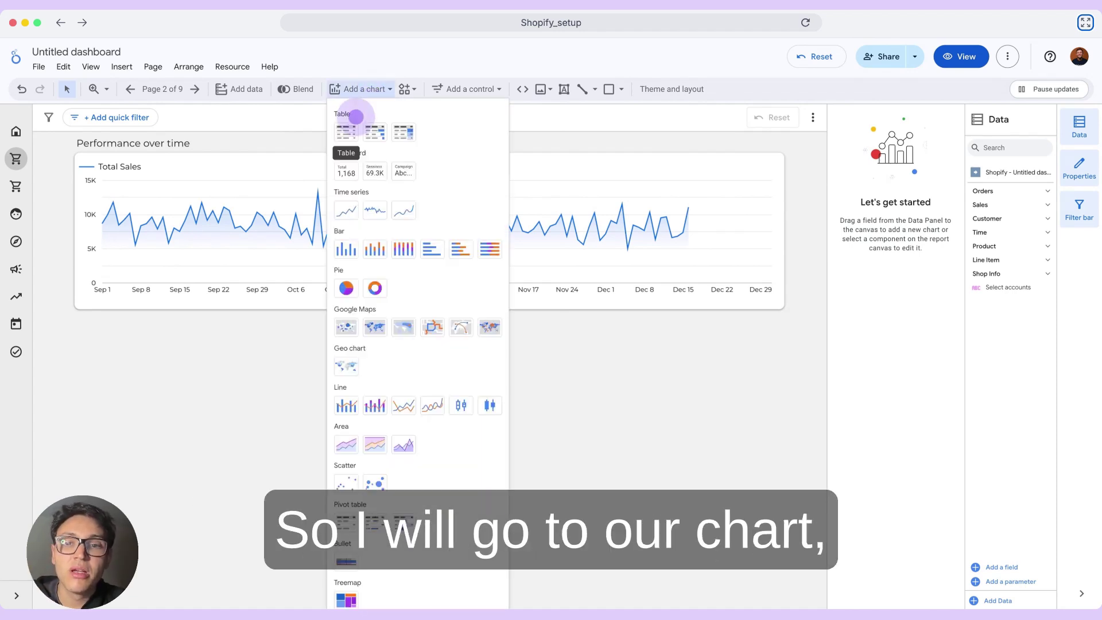
Step: Add a table below the sales chart with dimensions Product Image and Product Title
{"action": "left_click", "coordinate": [351, 118]}
{"action": "left_click_drag", "start_coordinate": [334, 465], "coordinate": [347, 488]}
{"action": "left_click", "coordinate": [862, 170]}
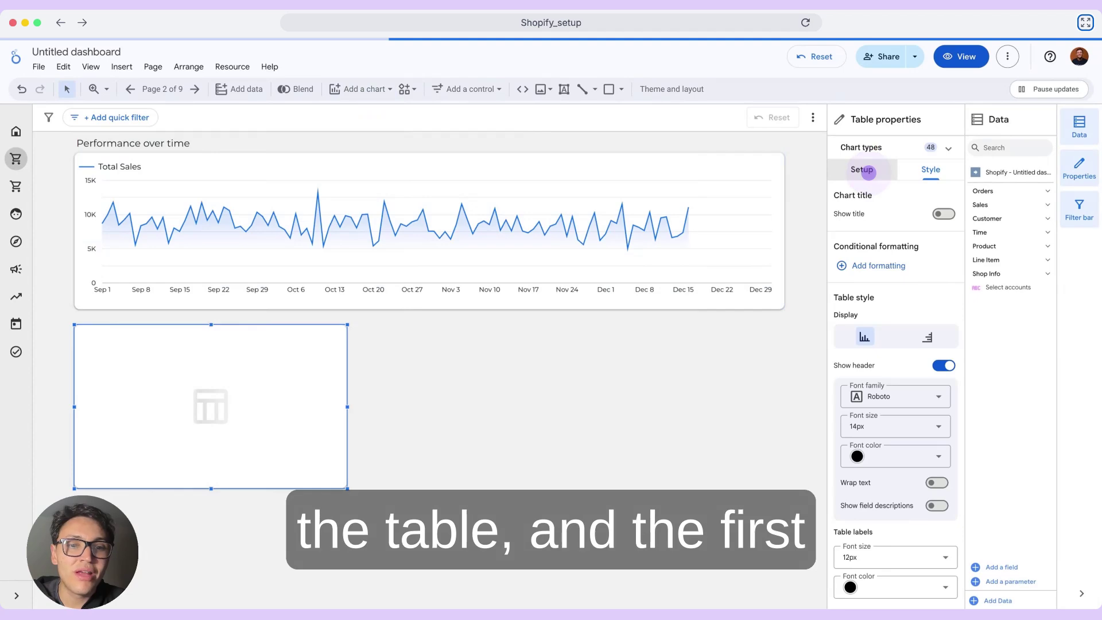
{"action": "left_click", "coordinate": [886, 278]}
{"action": "type", "text": "product image"}
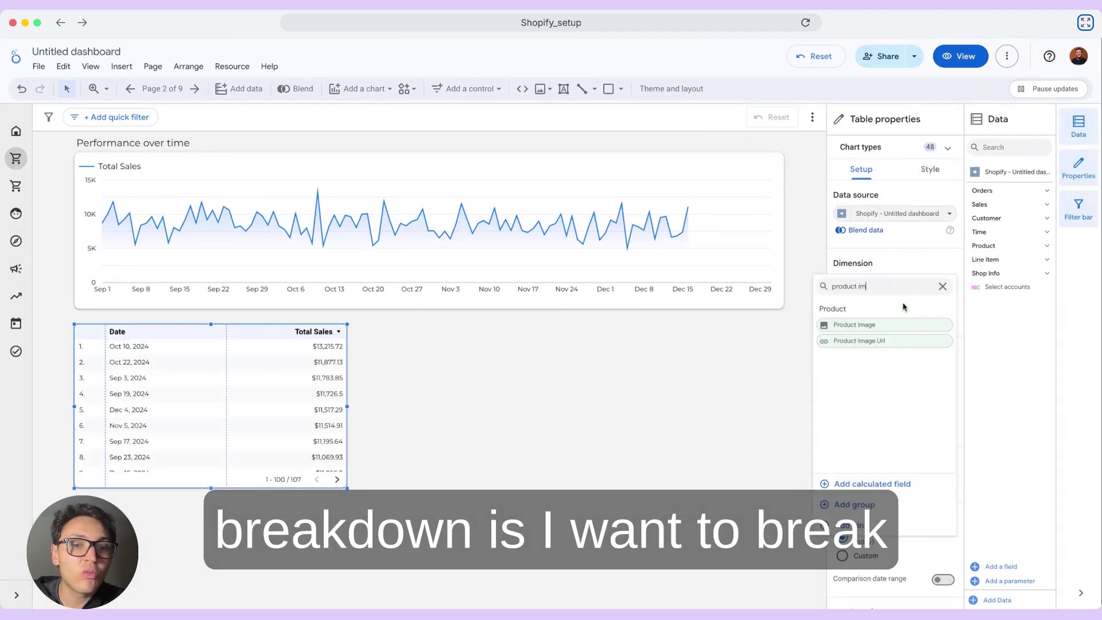
{"action": "left_click", "coordinate": [918, 322]}
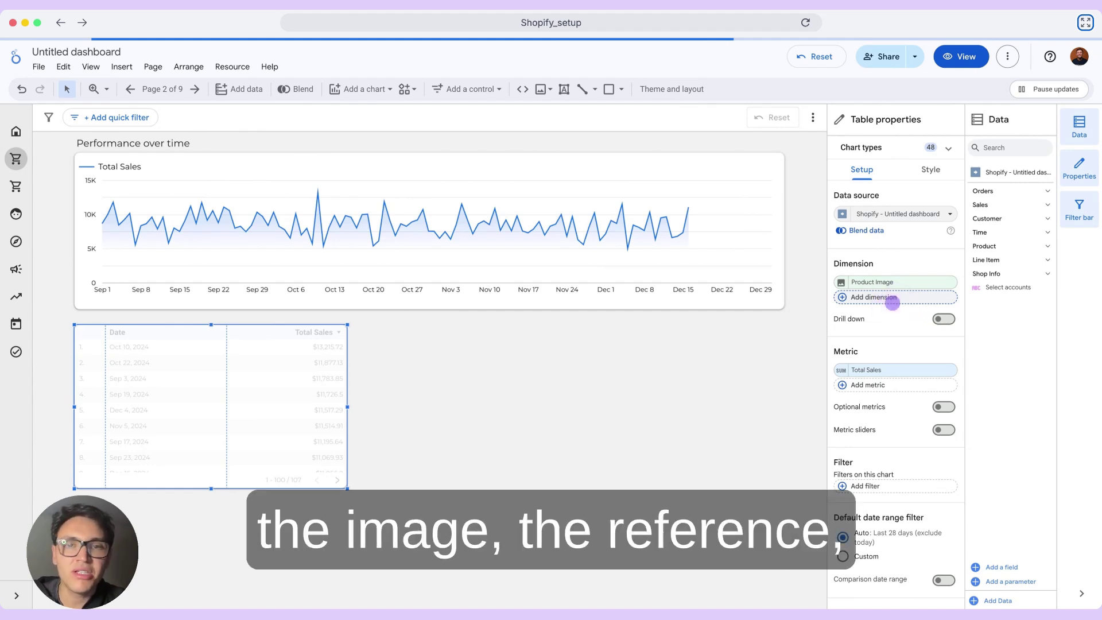
{"action": "left_click", "coordinate": [893, 304]}
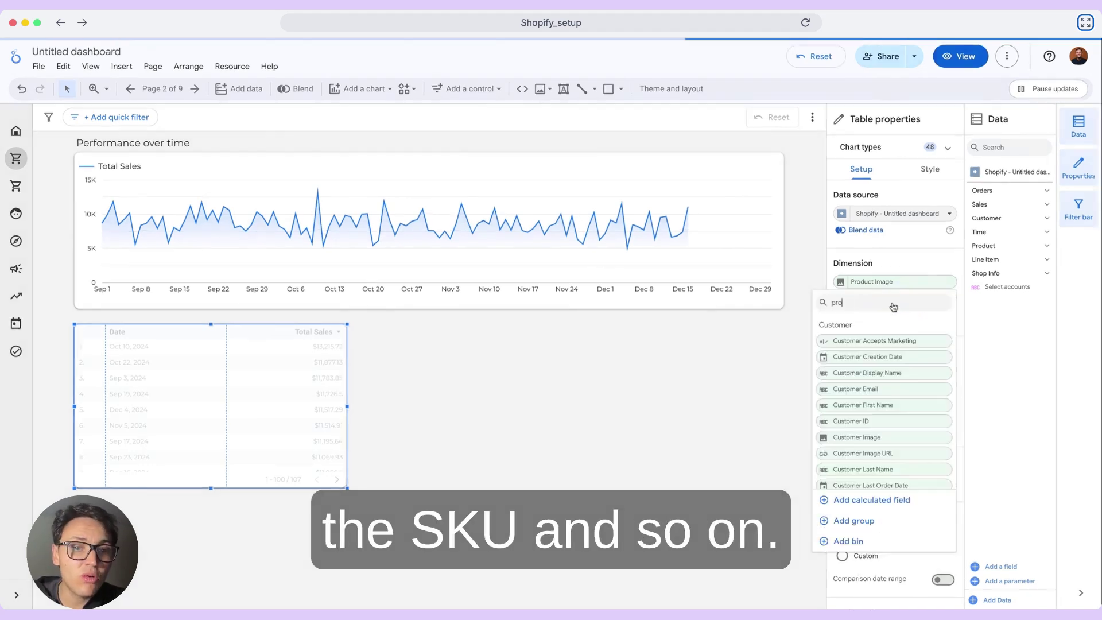
{"action": "type", "text": "product ti"}
{"action": "left_click", "coordinate": [918, 340]}
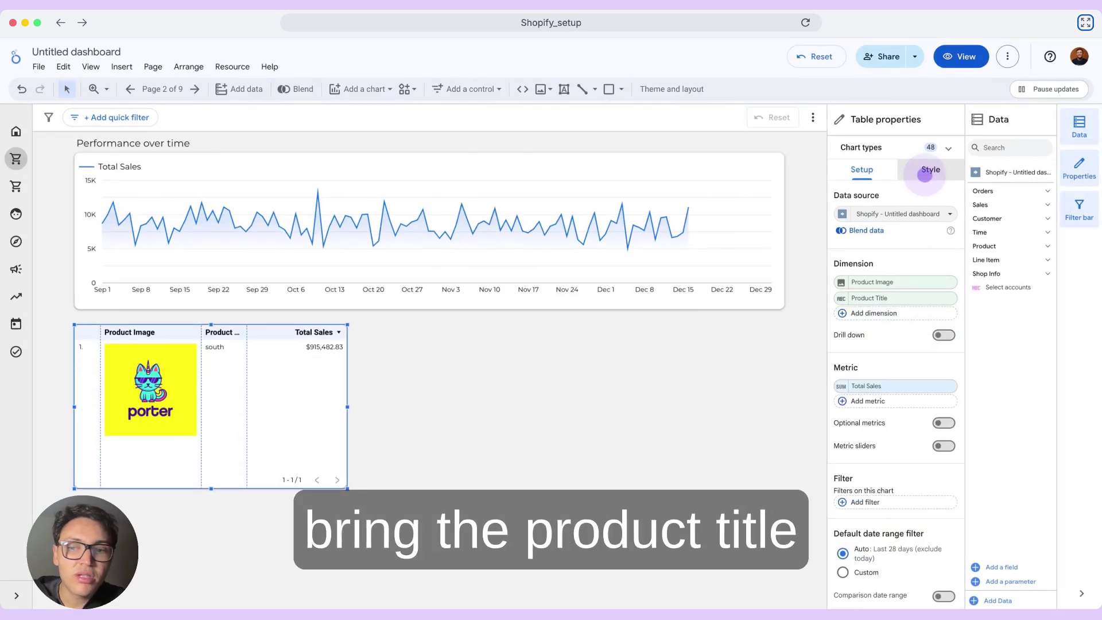
Step: Turn off the table's row numbers and make it slightly shorter
{"action": "left_click", "coordinate": [930, 169]}
{"action": "scroll", "coordinate": [901, 429], "scroll_direction": "down", "scroll_amount": 5}
{"action": "scroll", "coordinate": [900, 429], "scroll_direction": "up", "scroll_amount": 10}
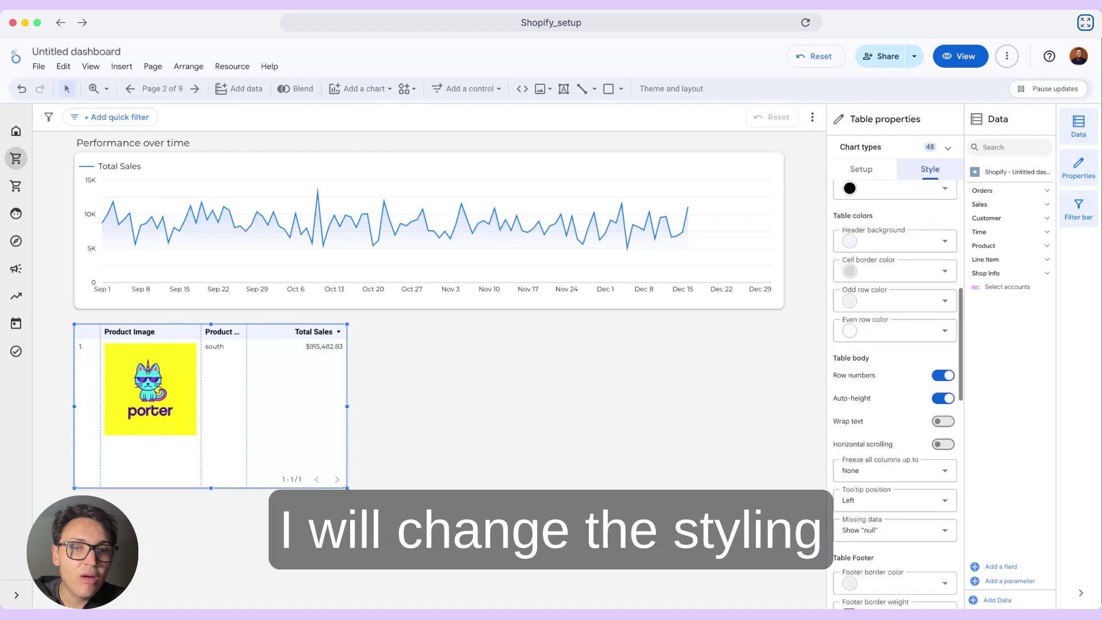
{"action": "scroll", "coordinate": [906, 401], "scroll_direction": "down", "scroll_amount": 4}
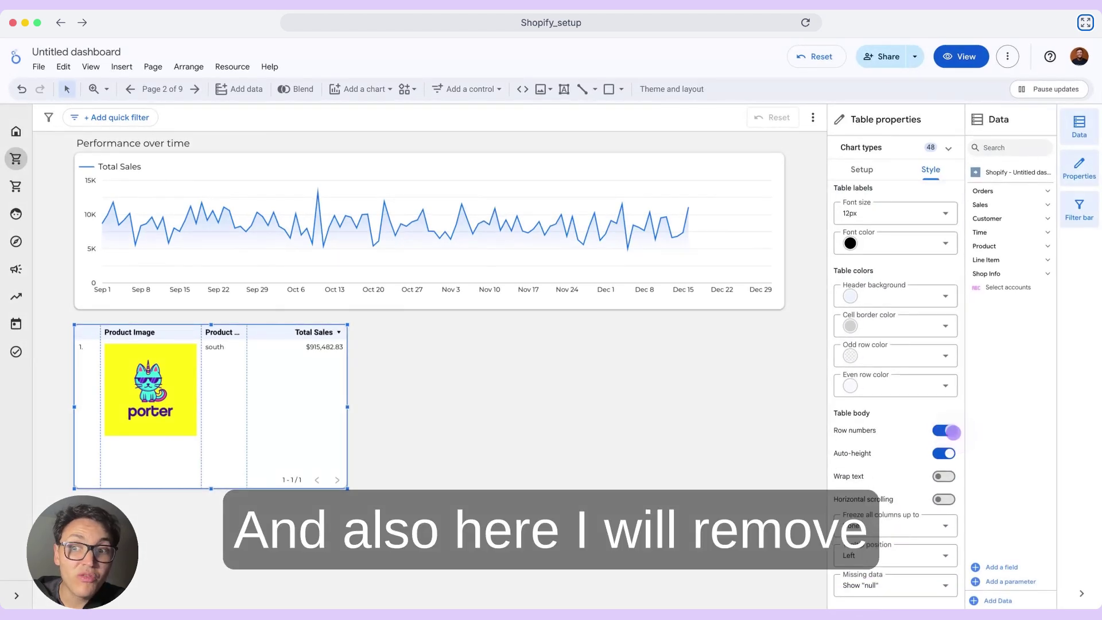
{"action": "left_click", "coordinate": [951, 432]}
{"action": "left_click_drag", "start_coordinate": [216, 484], "coordinate": [215, 463]}
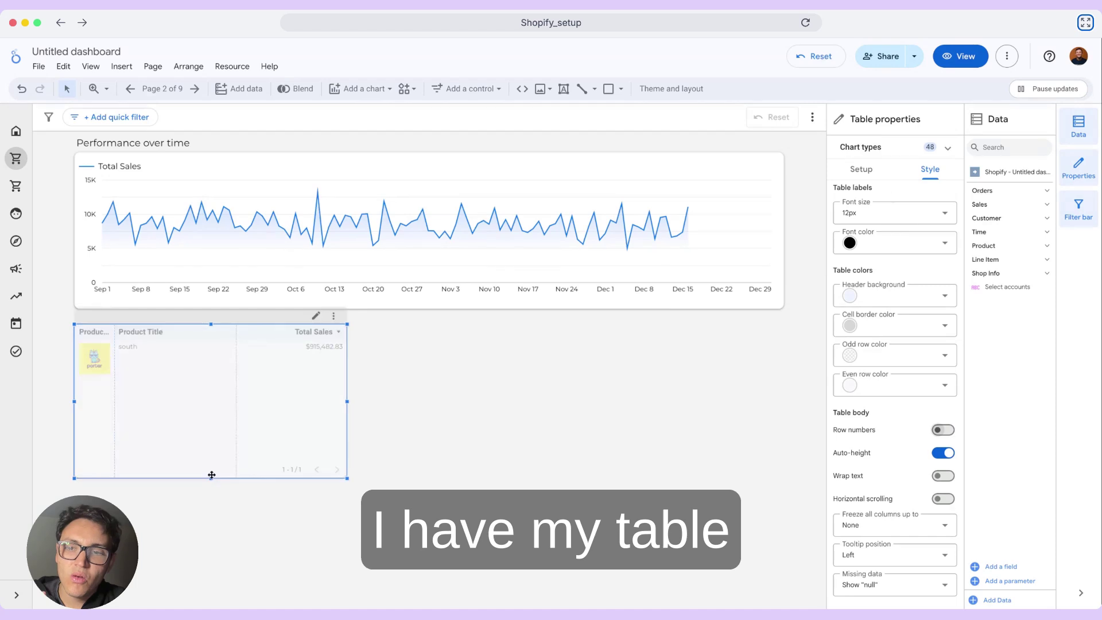
{"action": "scroll", "coordinate": [918, 226], "scroll_direction": "up", "scroll_amount": 5}
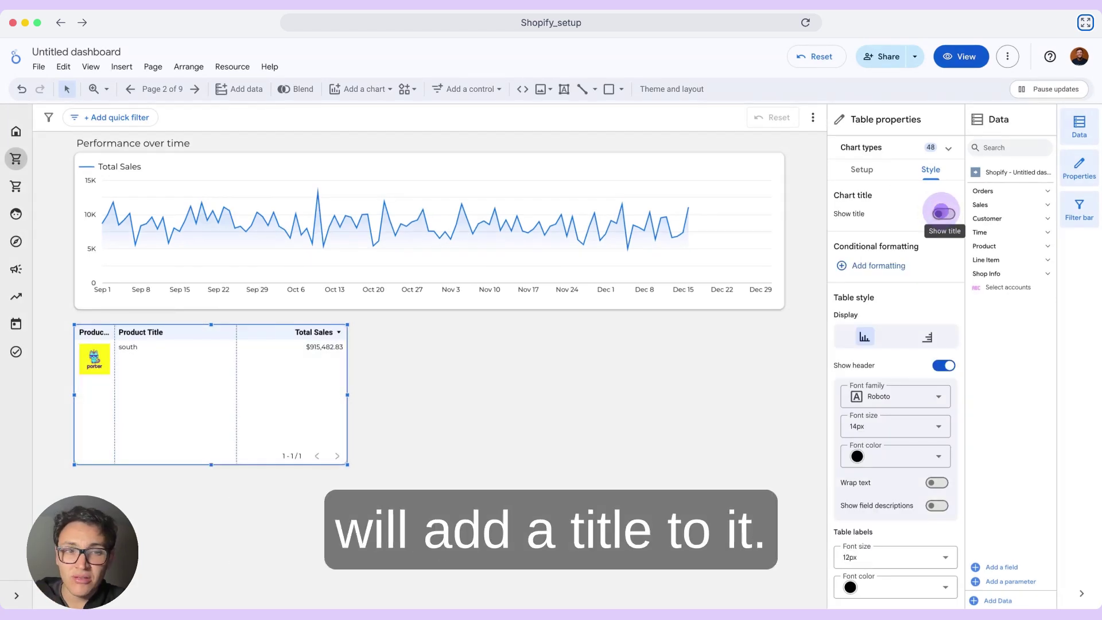
Step: Show the table's title and name it 'Products'
{"action": "left_click", "coordinate": [941, 213]}
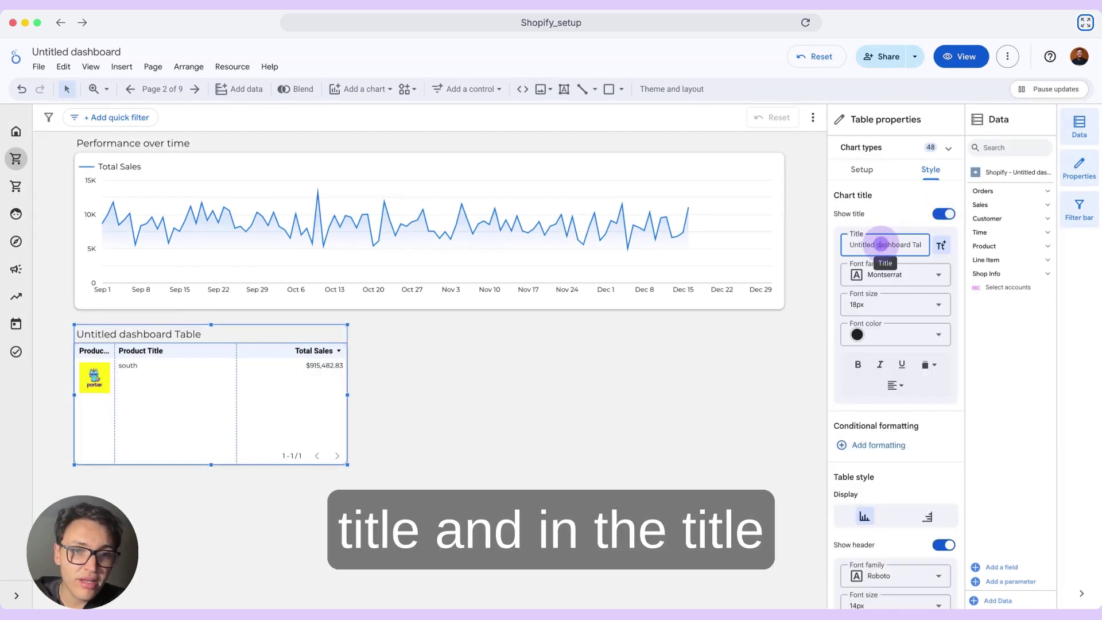
{"action": "key", "text": "ctrl+a"}
{"action": "type", "text": "Products"}
{"action": "left_click", "coordinate": [204, 394]}
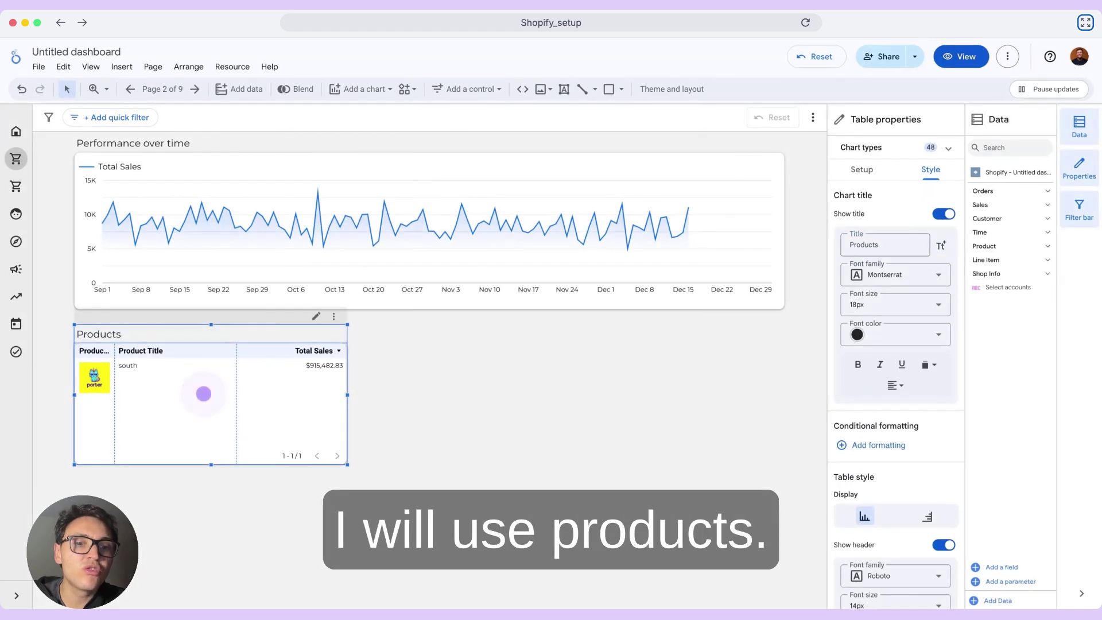
{"action": "left_click", "coordinate": [204, 394]}
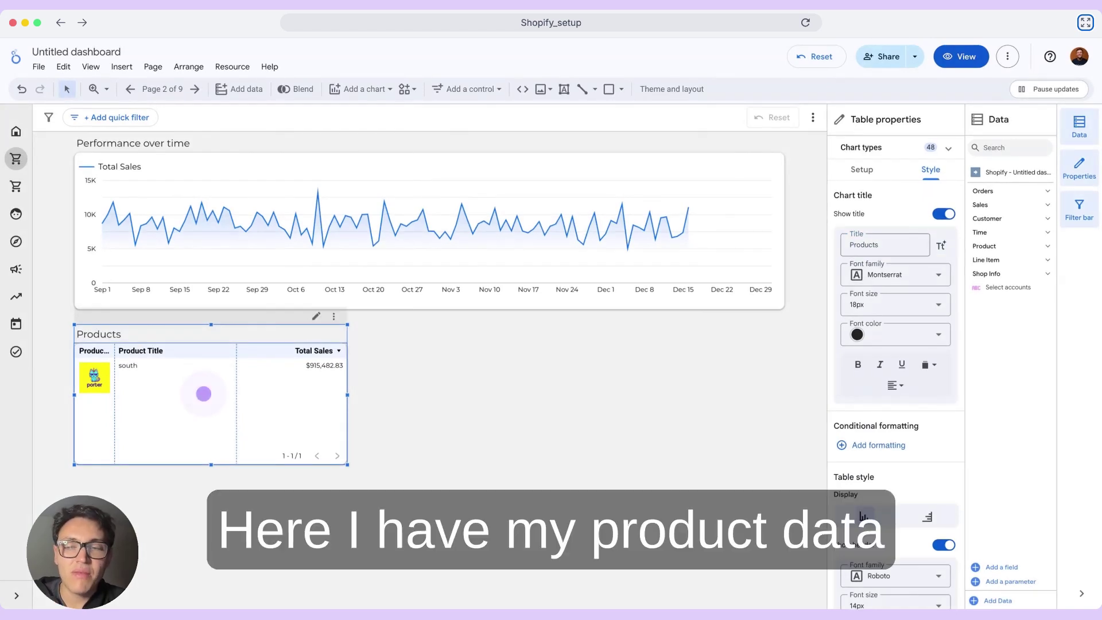
{"action": "left_click", "coordinate": [204, 393]}
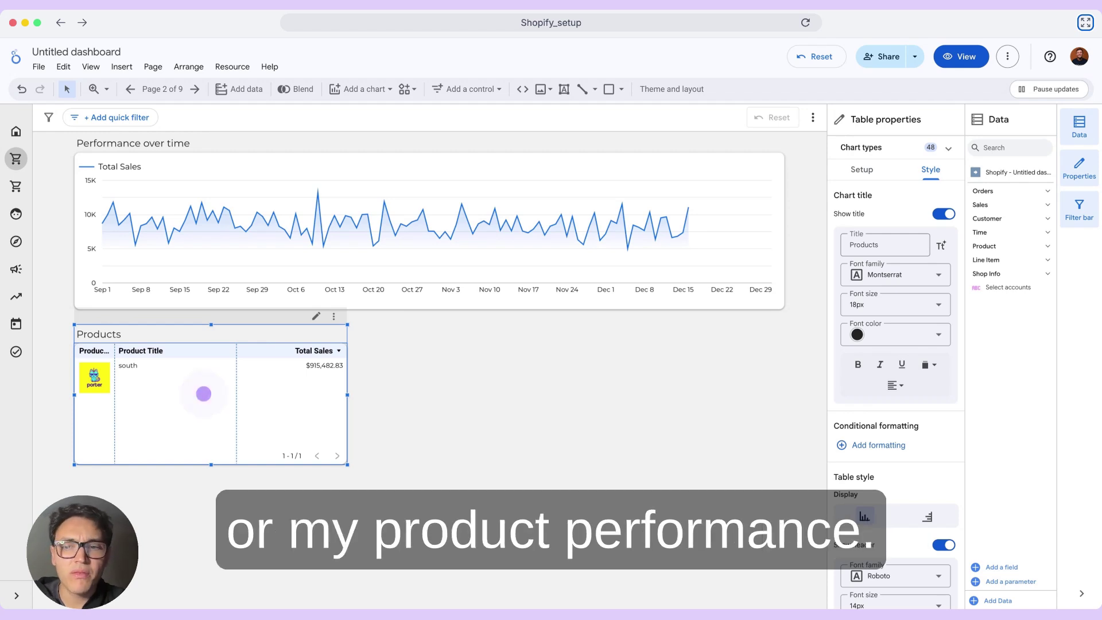
Step: Duplicate the Products table beside the original and retitle the copy 'Customers'
{"action": "key", "text": "ctrl+d"}
{"action": "left_click", "coordinate": [487, 453]}
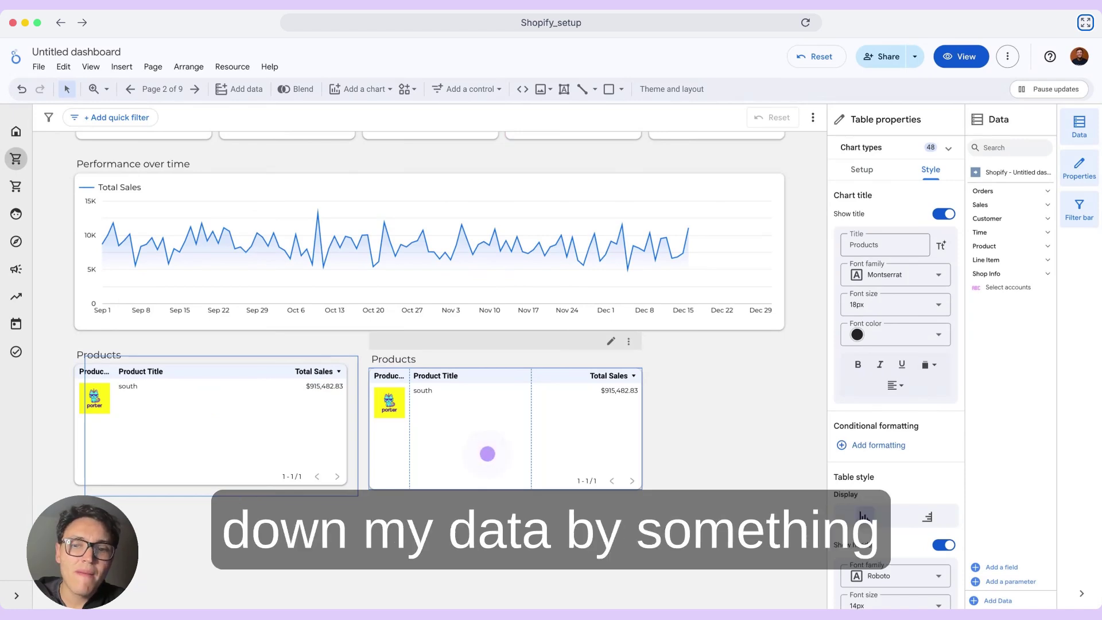
{"action": "left_click", "coordinate": [487, 454]}
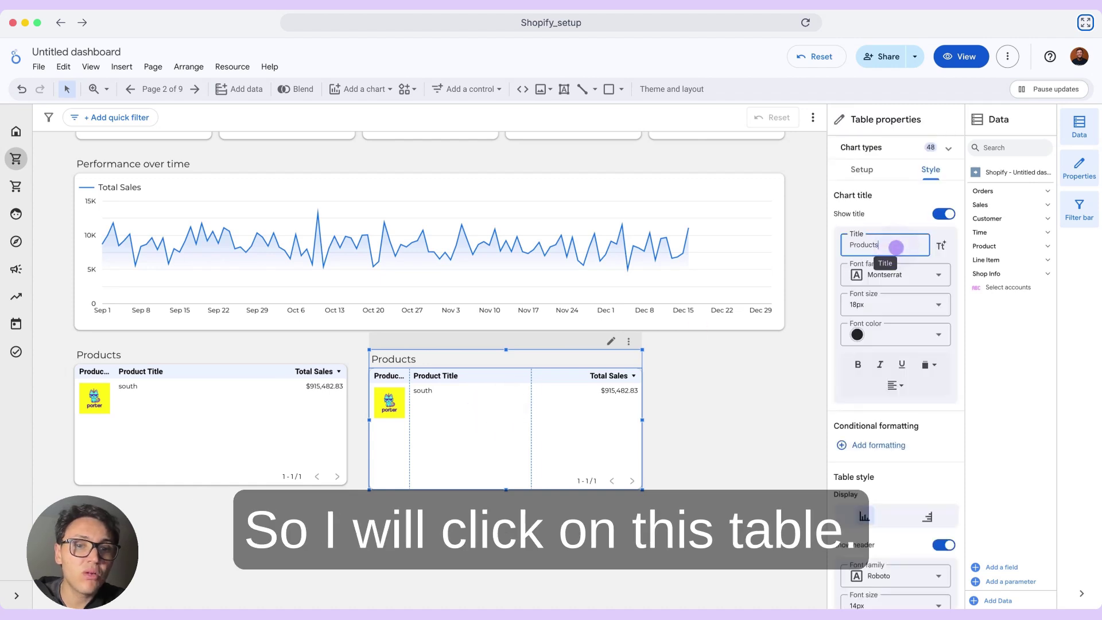
{"action": "key", "text": "ctrl+a"}
{"action": "type", "text": "Customers"}
Step: Change the copy's dimensions to Customer Image and Customer Email
{"action": "left_click", "coordinate": [862, 168]}
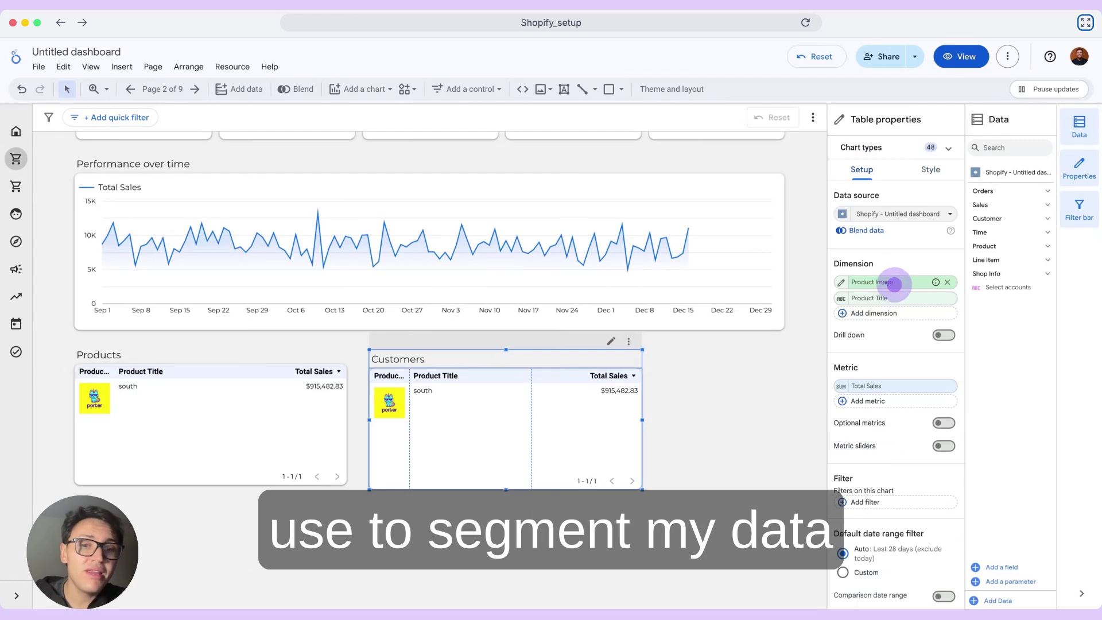
{"action": "left_click", "coordinate": [895, 283]}
{"action": "type", "text": "customer ima"}
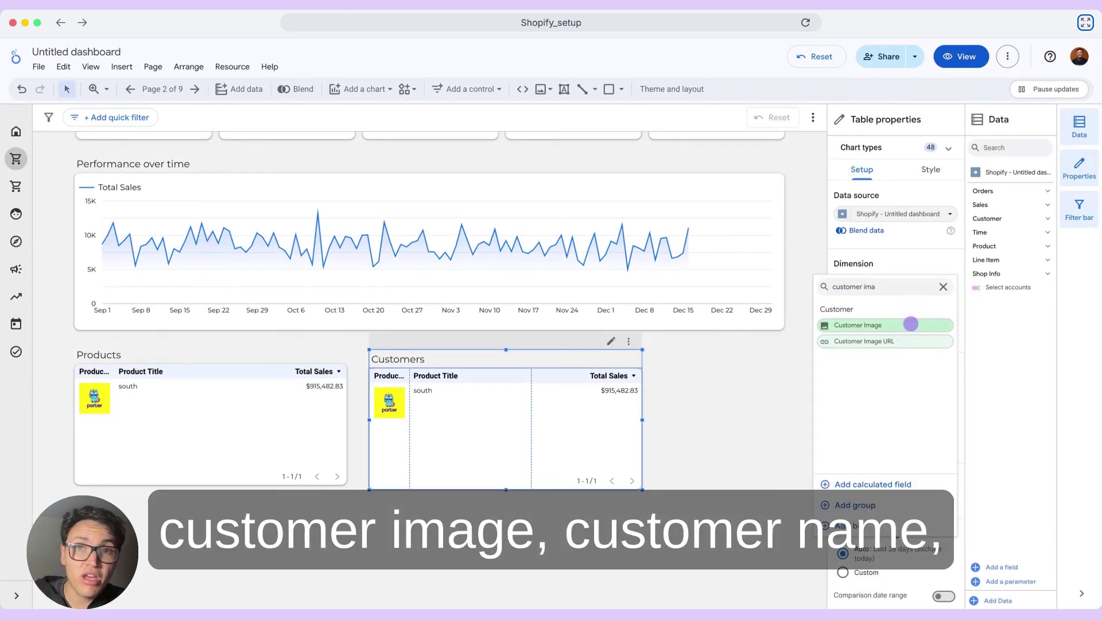
{"action": "left_click", "coordinate": [911, 324]}
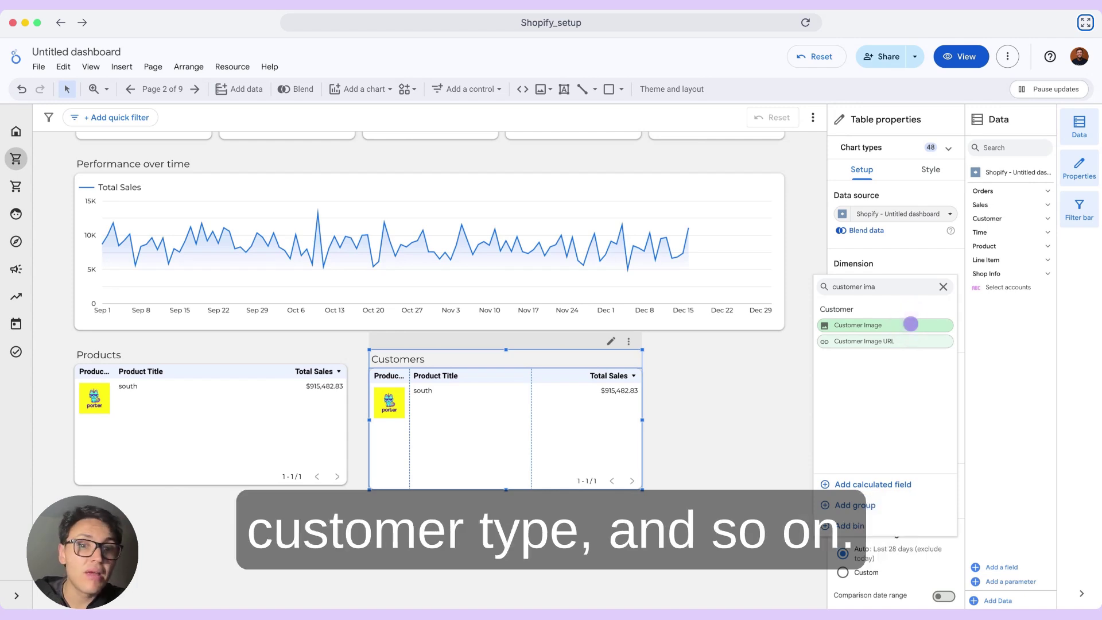
{"action": "left_click", "coordinate": [911, 324]}
{"action": "left_click", "coordinate": [909, 299]}
{"action": "type", "text": "customer em"}
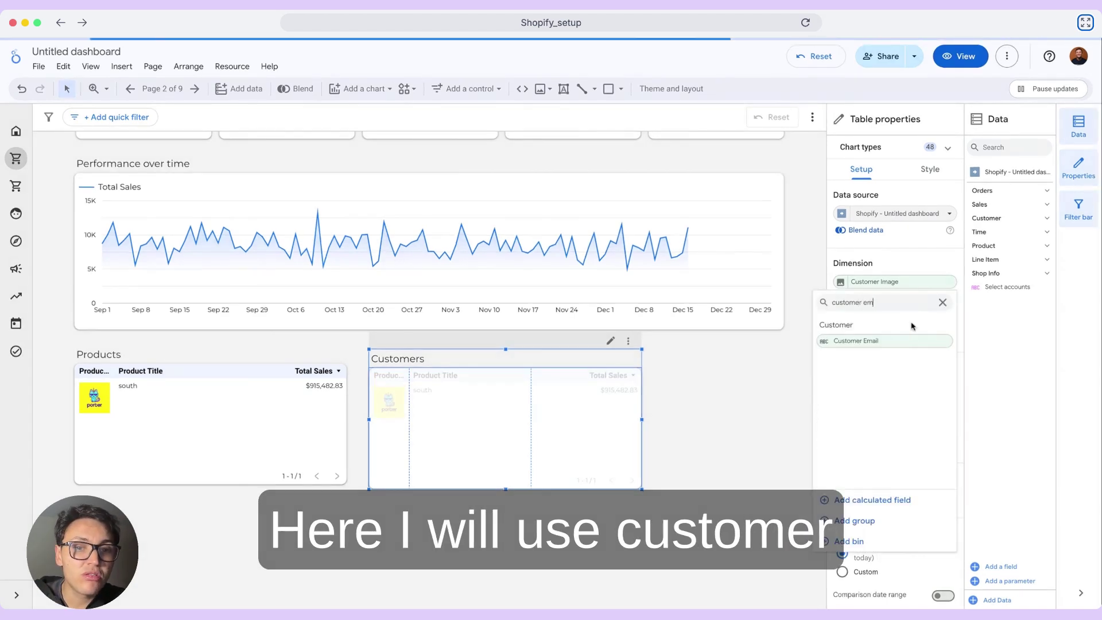
{"action": "left_click", "coordinate": [916, 341]}
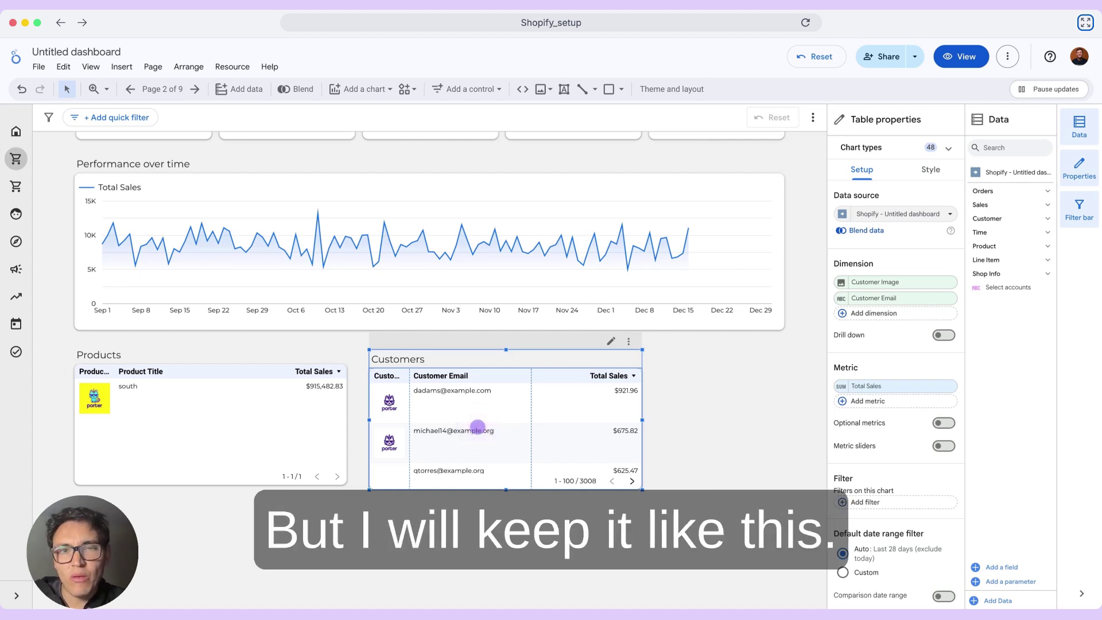
Step: Nudge the Customers table up and widen both tables together
{"action": "left_click_drag", "start_coordinate": [478, 428], "coordinate": [477, 423]}
{"action": "left_click_drag", "start_coordinate": [684, 455], "coordinate": [281, 393]}
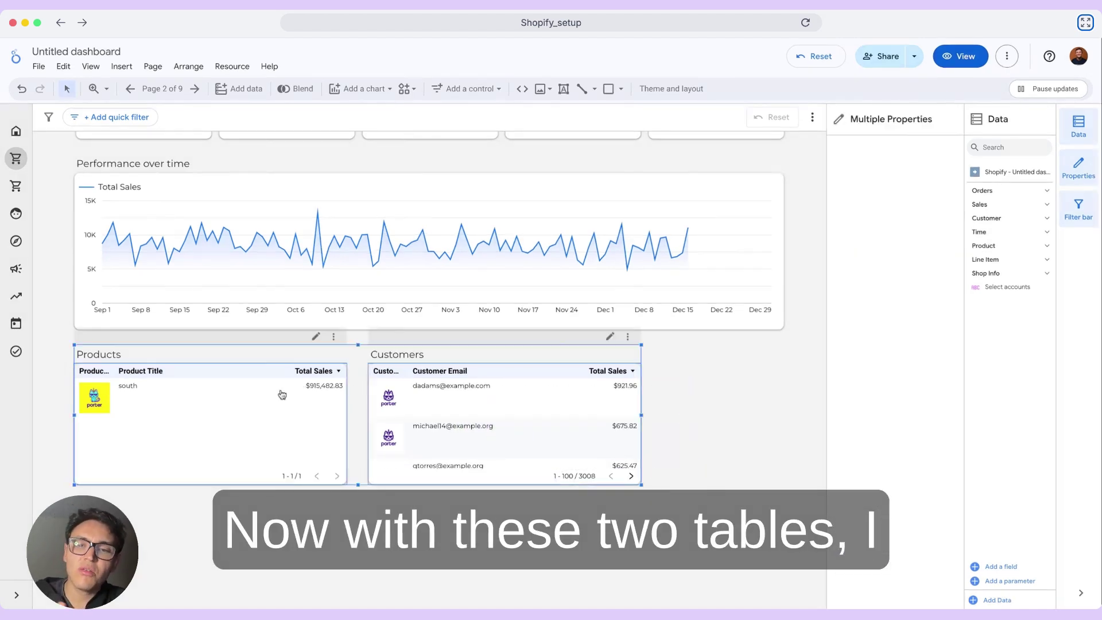
{"action": "left_click_drag", "start_coordinate": [641, 415], "coordinate": [785, 425]}
{"action": "scroll", "coordinate": [256, 478], "scroll_direction": "down", "scroll_amount": 3}
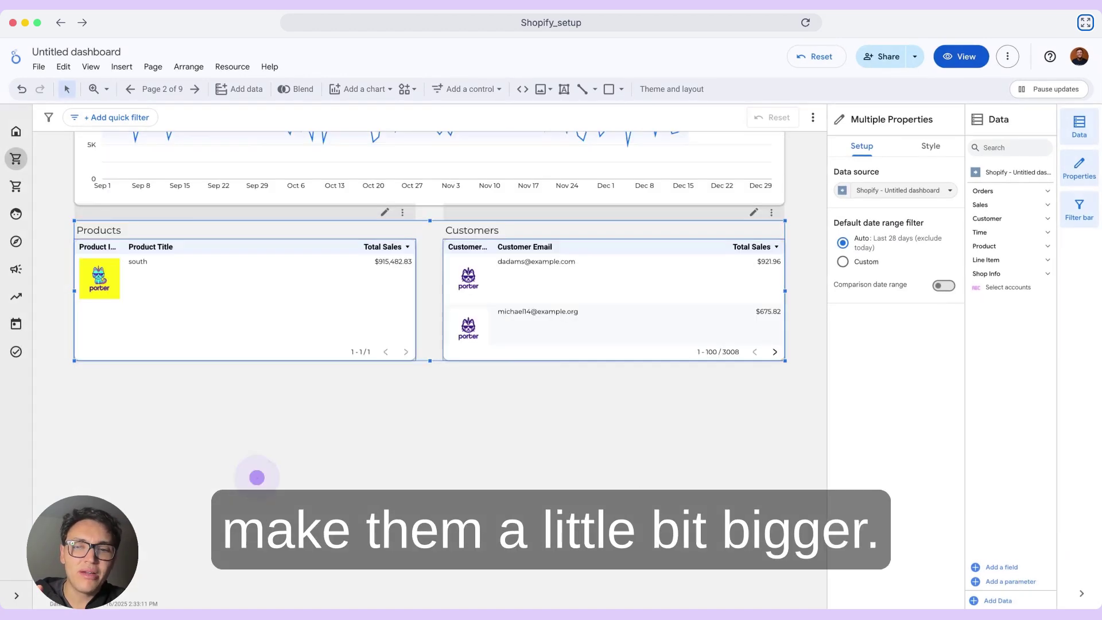
{"action": "left_click", "coordinate": [256, 478]}
{"action": "left_click", "coordinate": [257, 478]}
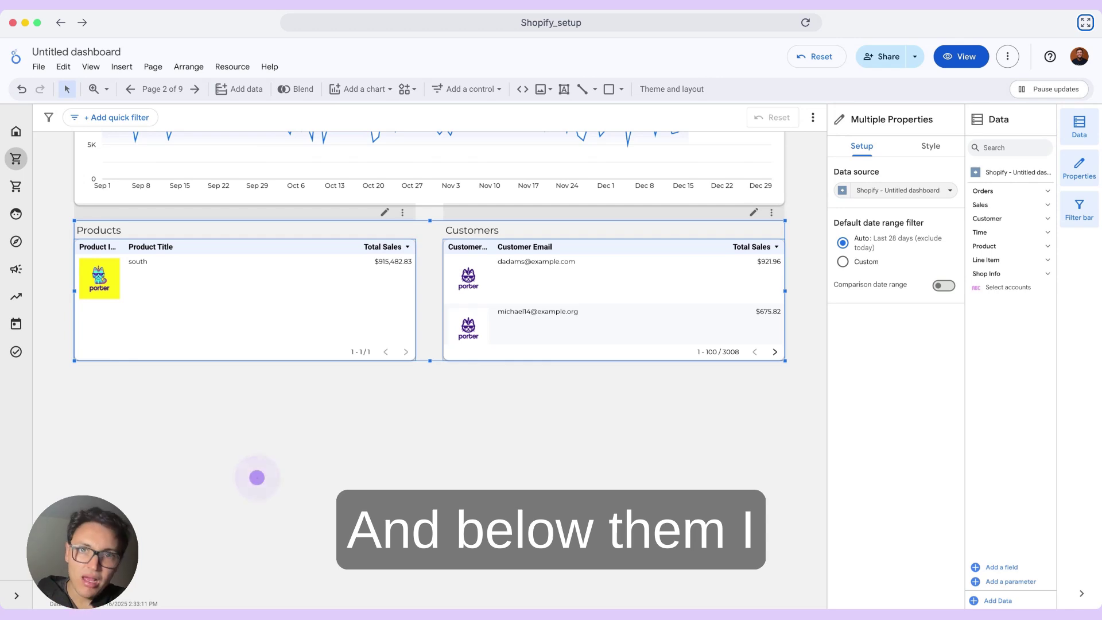
{"action": "left_click", "coordinate": [257, 478]}
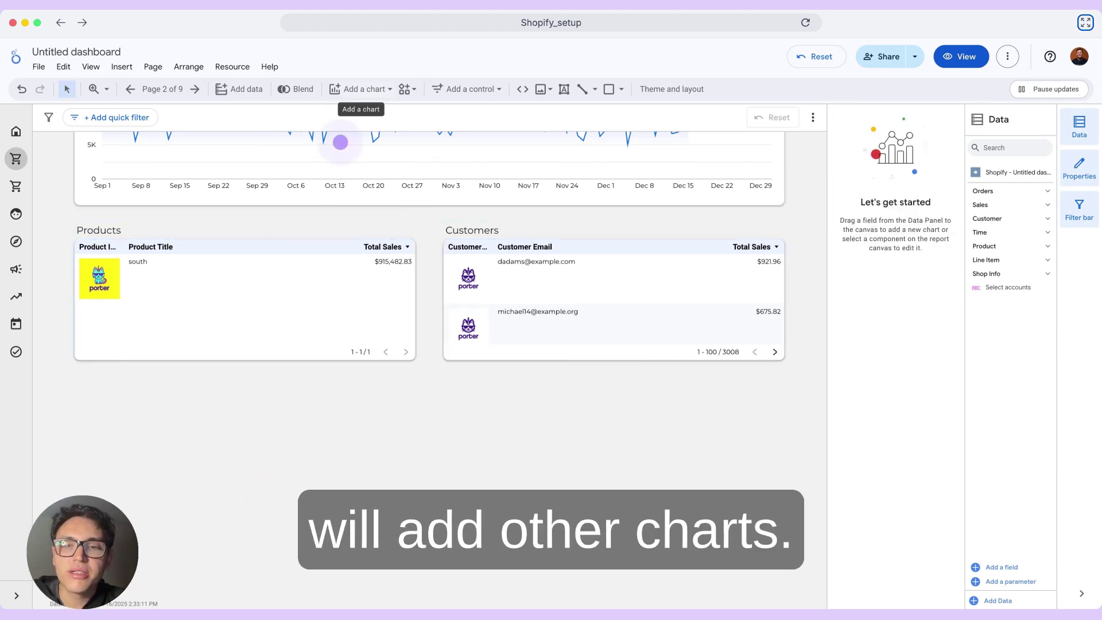
Step: Add a bar chart below the Products table showing Total Sales by UTM Medium
{"action": "left_click", "coordinate": [352, 93]}
{"action": "left_click", "coordinate": [343, 248]}
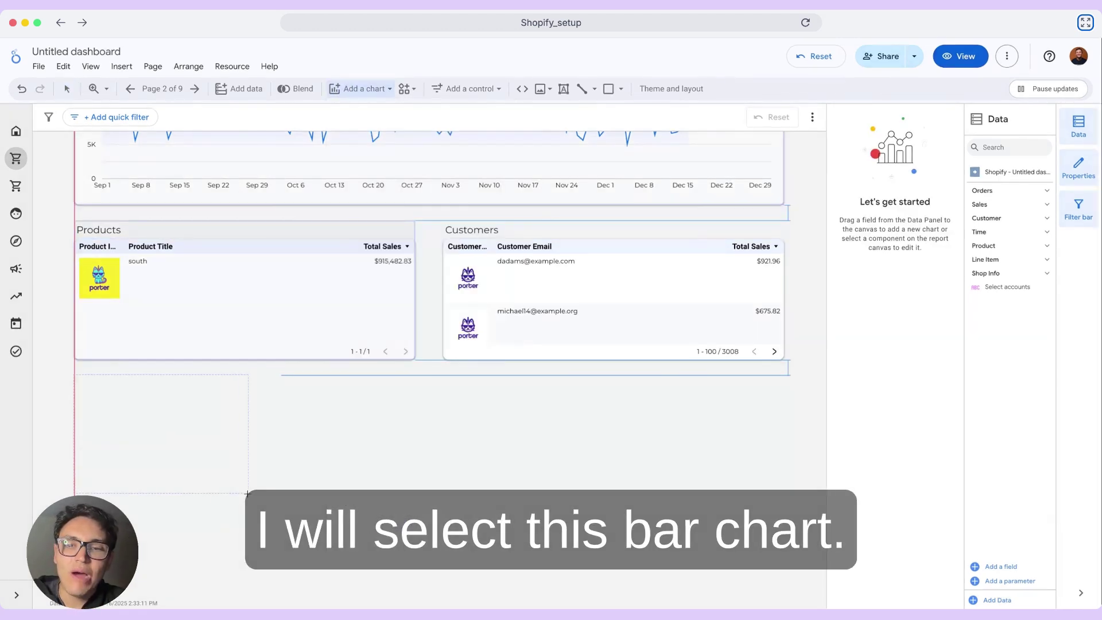
{"action": "left_click", "coordinate": [73, 375]}
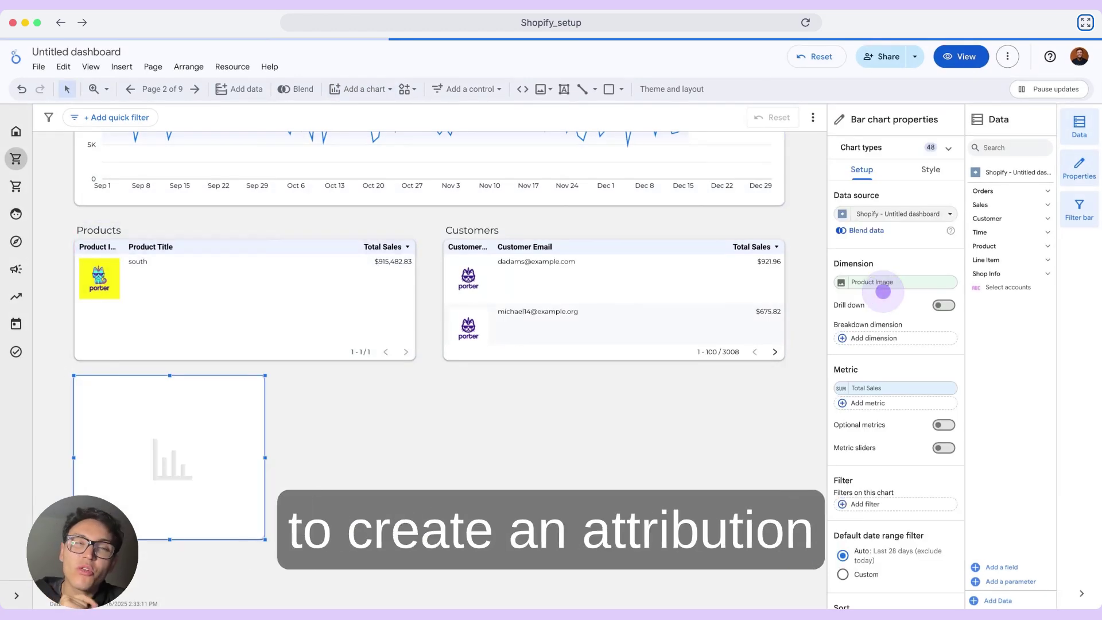
{"action": "left_click", "coordinate": [883, 287]}
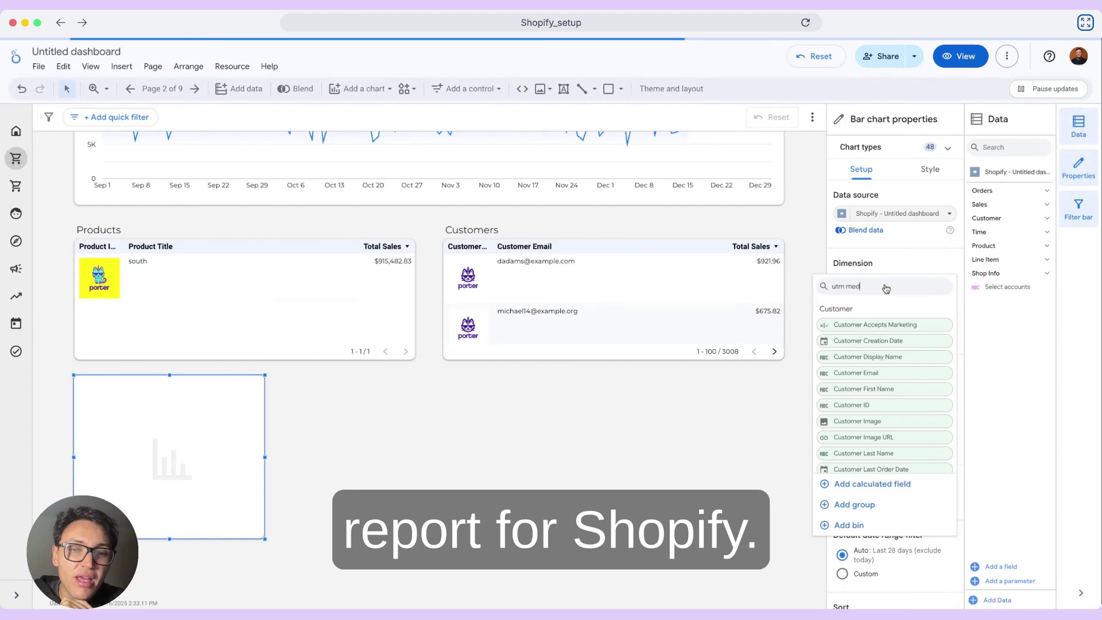
{"action": "type", "text": "utm med"}
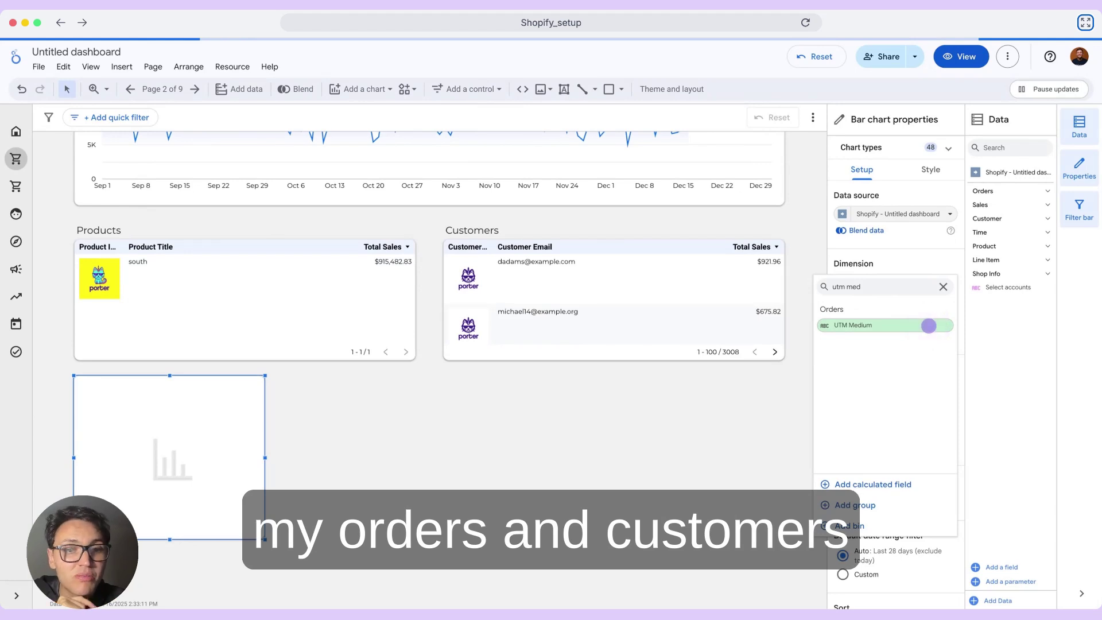
{"action": "left_click", "coordinate": [928, 326]}
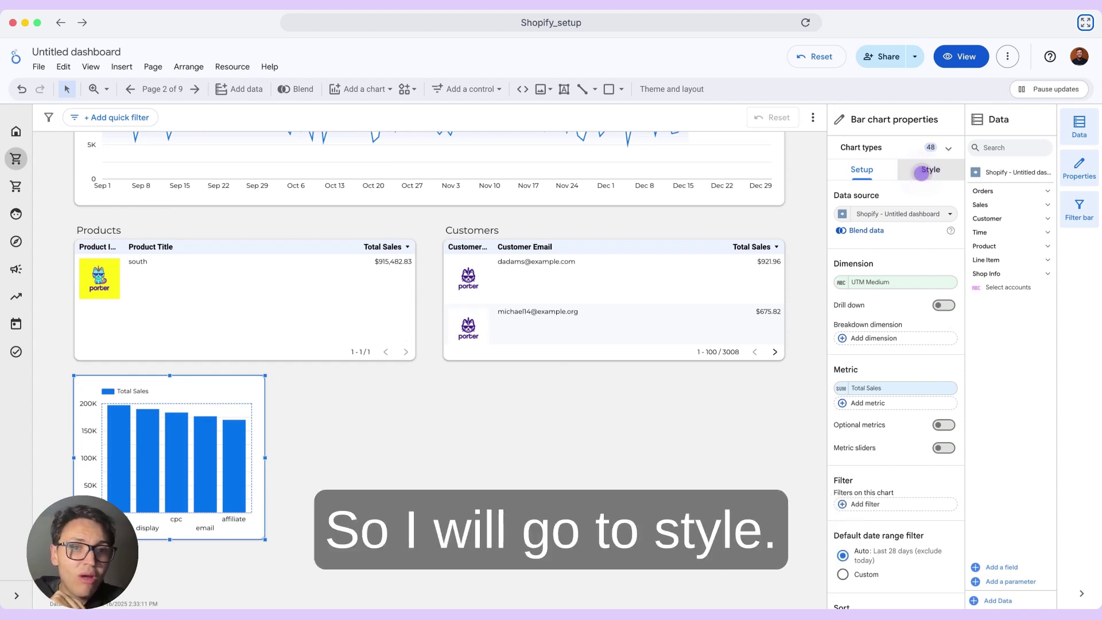
Step: Title the bar chart 'Attribution', make its bars horizontal, and duplicate it
{"action": "left_click", "coordinate": [922, 170]}
{"action": "left_click", "coordinate": [944, 214]}
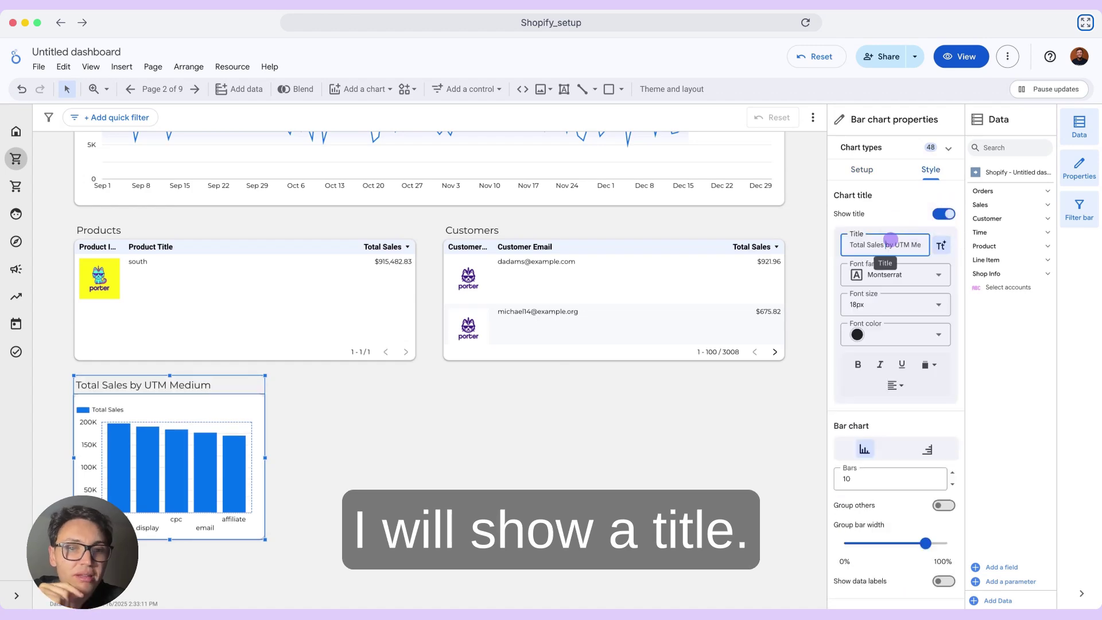
{"action": "triple_click", "coordinate": [887, 241]}
{"action": "type", "text": "Attri"}
{"action": "left_click", "coordinate": [926, 448]}
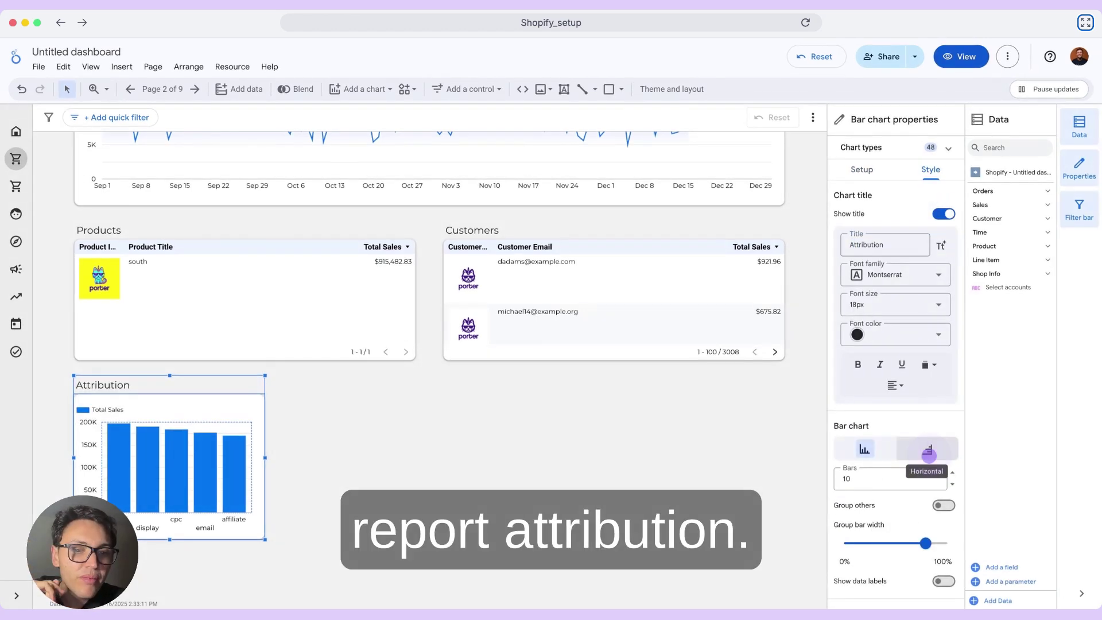
{"action": "key", "text": "ctrl+d"}
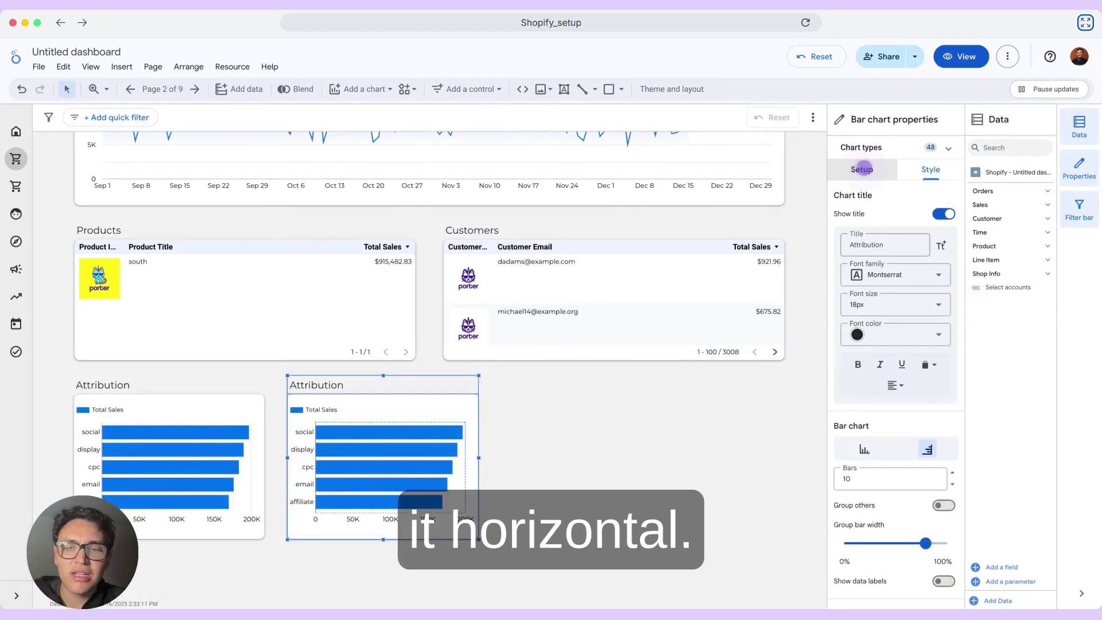
{"action": "left_click", "coordinate": [863, 169]}
Step: Set the copied chart's dimension to Customer Type and retitle it 'Repeat vs new'
{"action": "left_click", "coordinate": [922, 282]}
{"action": "type", "text": "customer typ"}
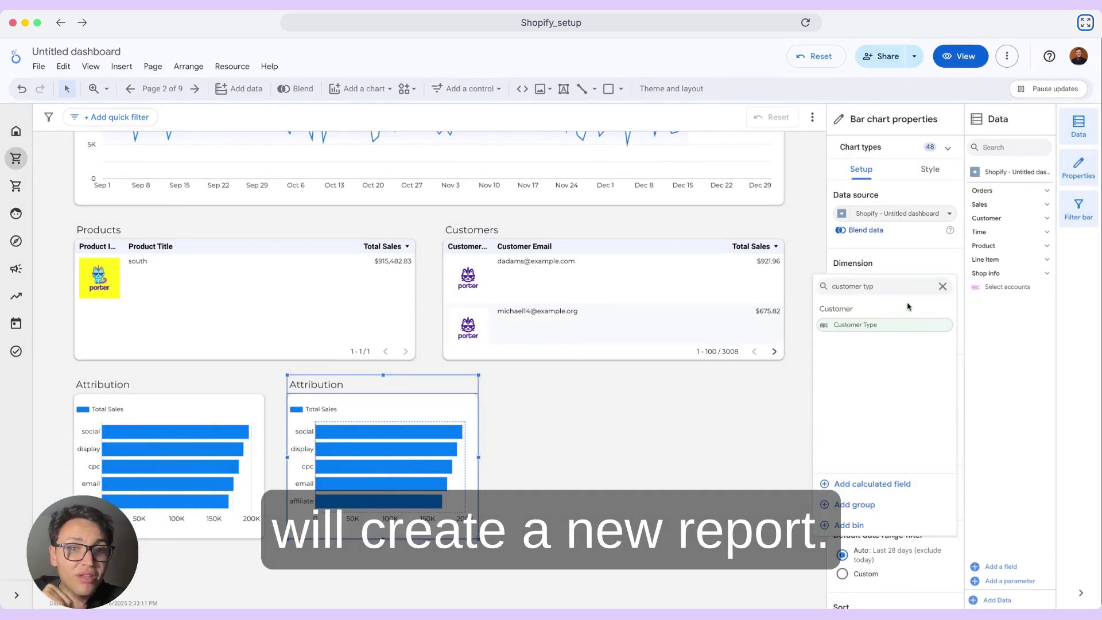
{"action": "left_click", "coordinate": [920, 332]}
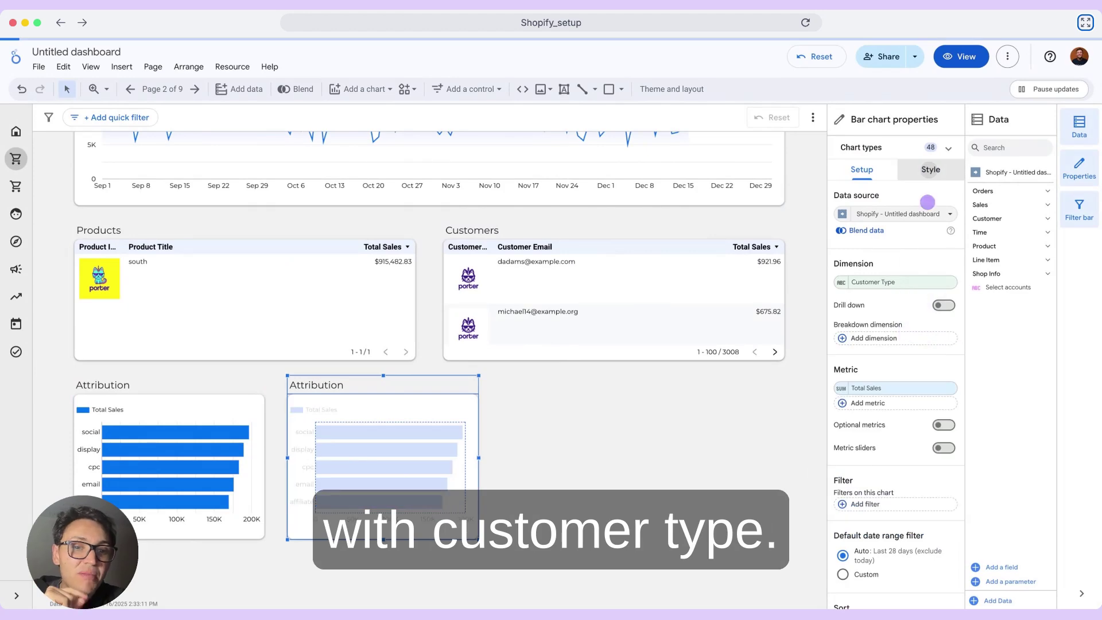
{"action": "left_click", "coordinate": [931, 169]}
{"action": "key", "text": "super+a"}
{"action": "type", "text": "Repeat vs ne"}
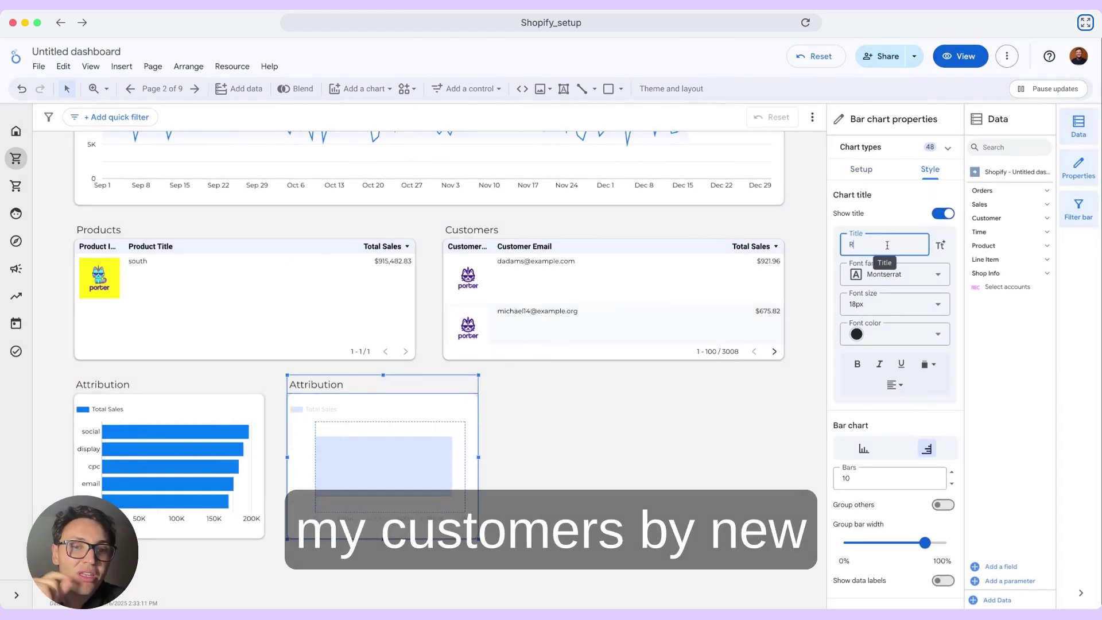
{"action": "left_click", "coordinate": [861, 170]}
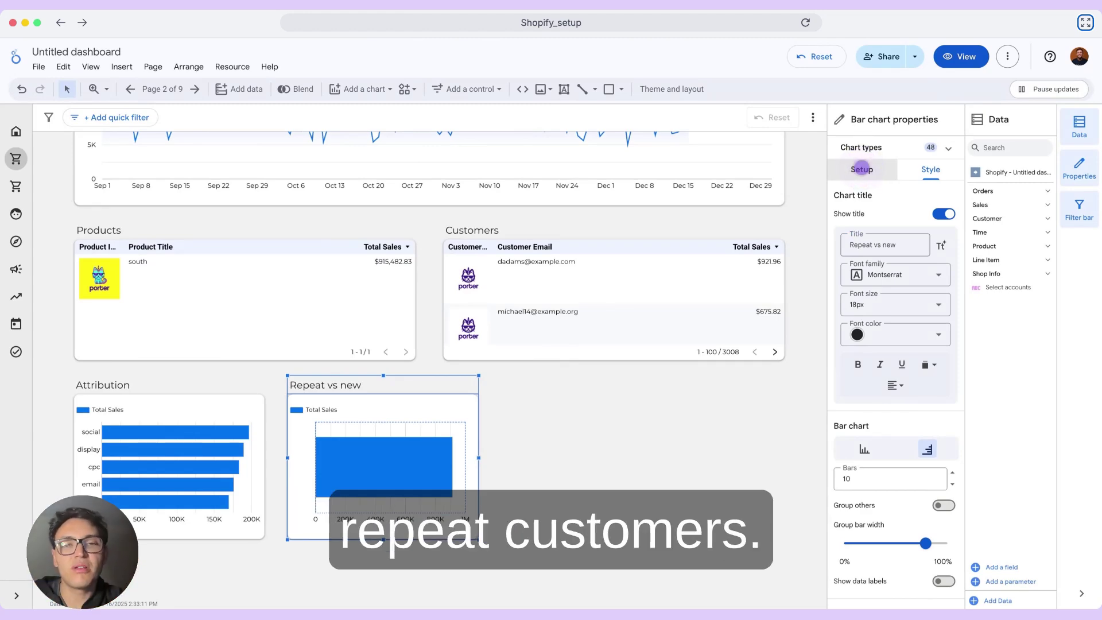
Step: Browse the Sales and Customer field groups in the Data panel
{"action": "left_click", "coordinate": [862, 168]}
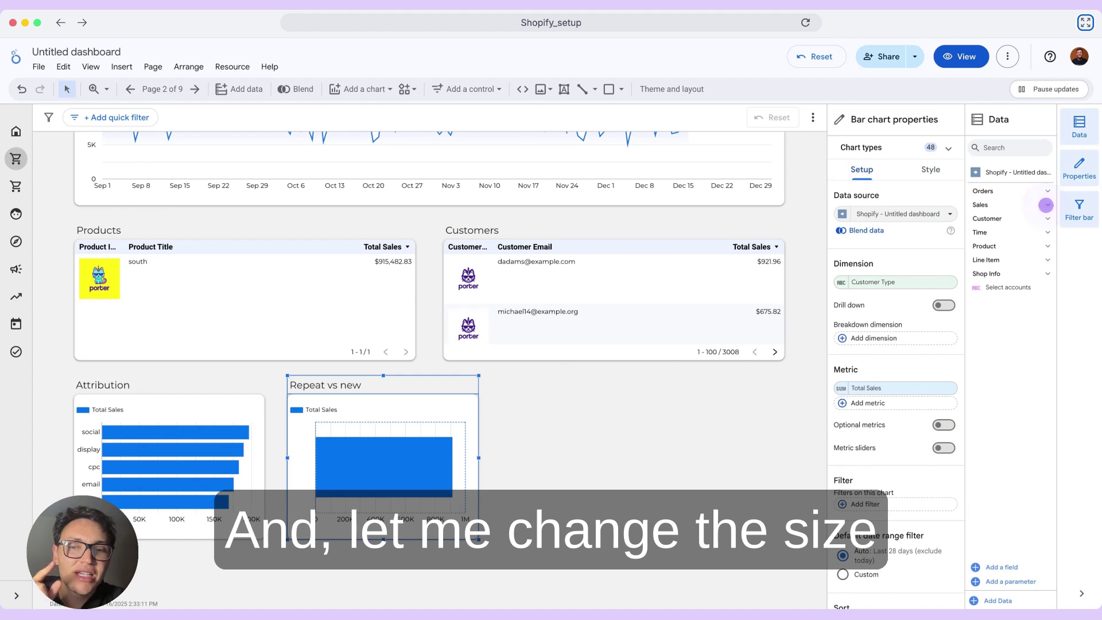
{"action": "left_click", "coordinate": [1047, 205]}
{"action": "left_click", "coordinate": [1044, 207]}
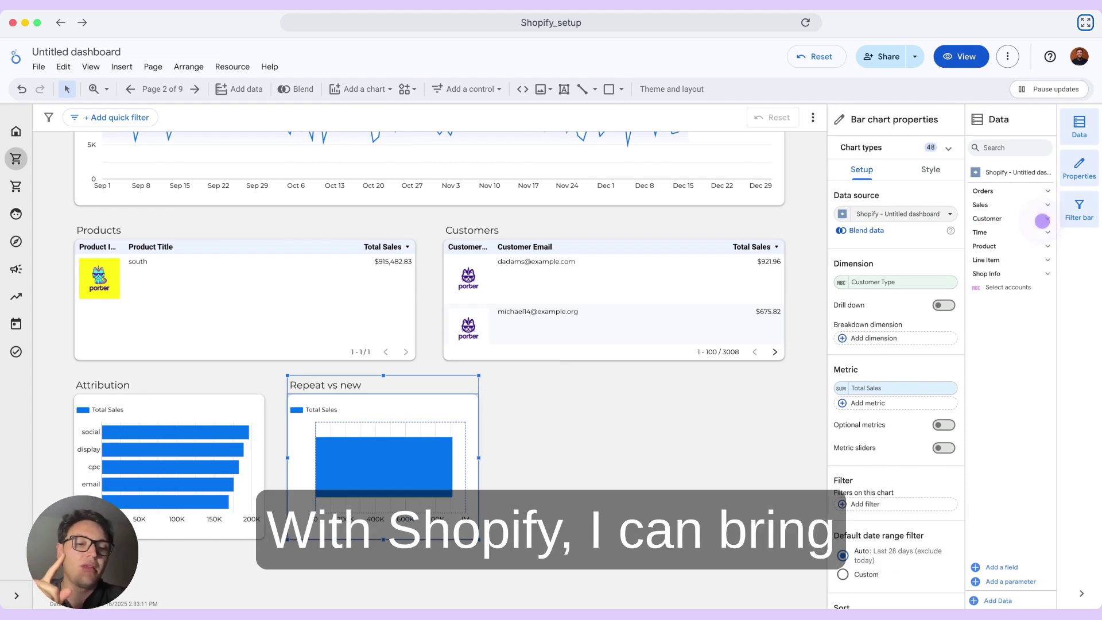
{"action": "left_click", "coordinate": [1043, 221]}
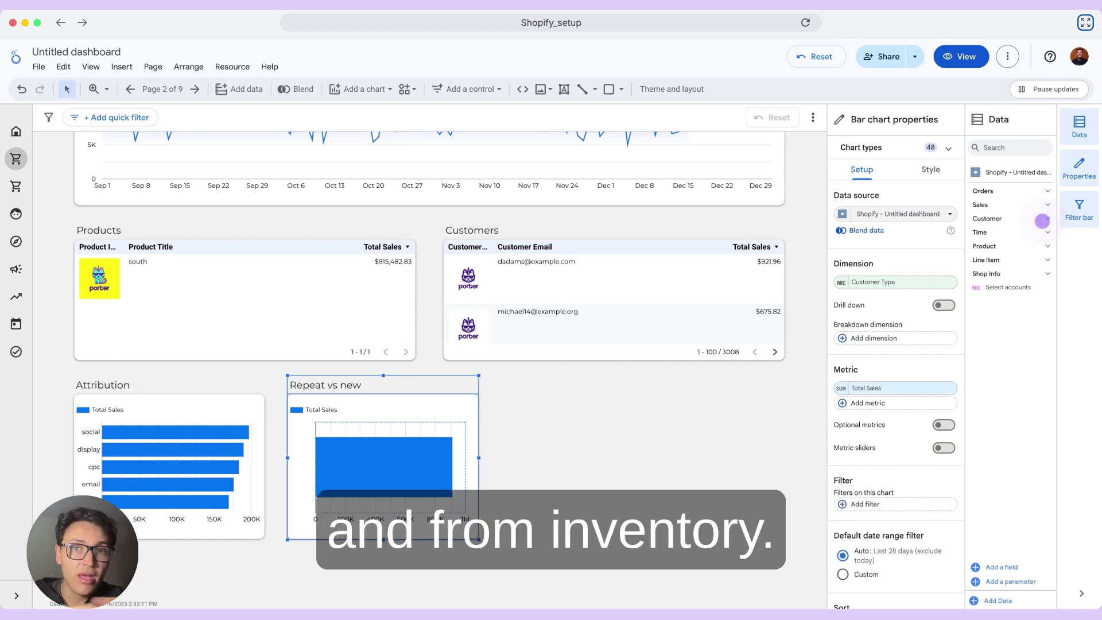
{"action": "left_click", "coordinate": [1042, 220]}
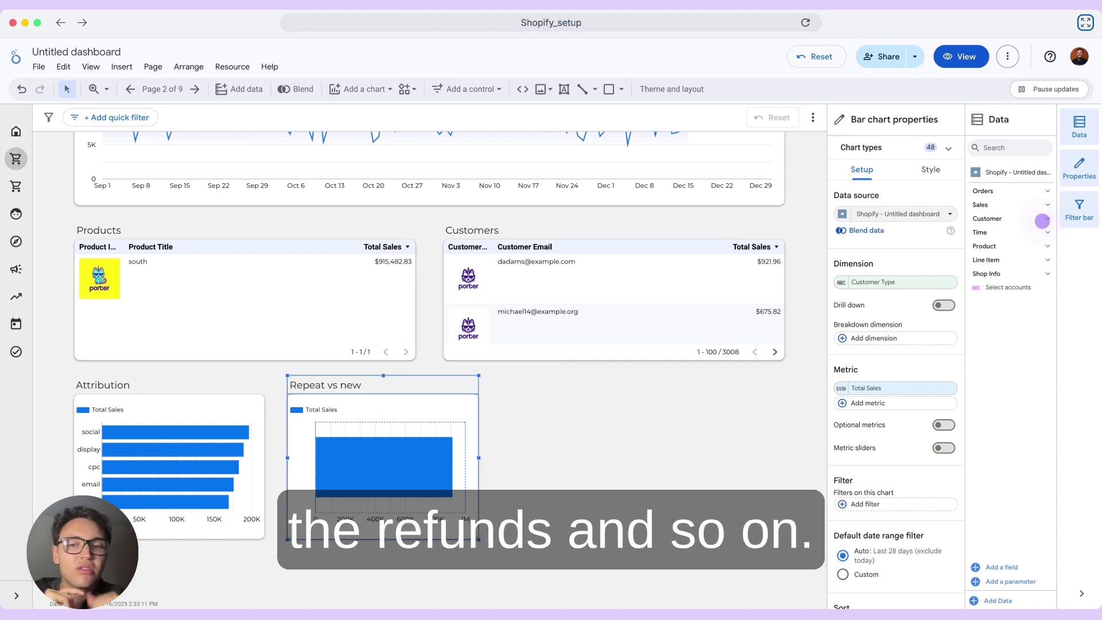
{"action": "left_click", "coordinate": [1042, 220]}
{"action": "left_click", "coordinate": [1041, 220]}
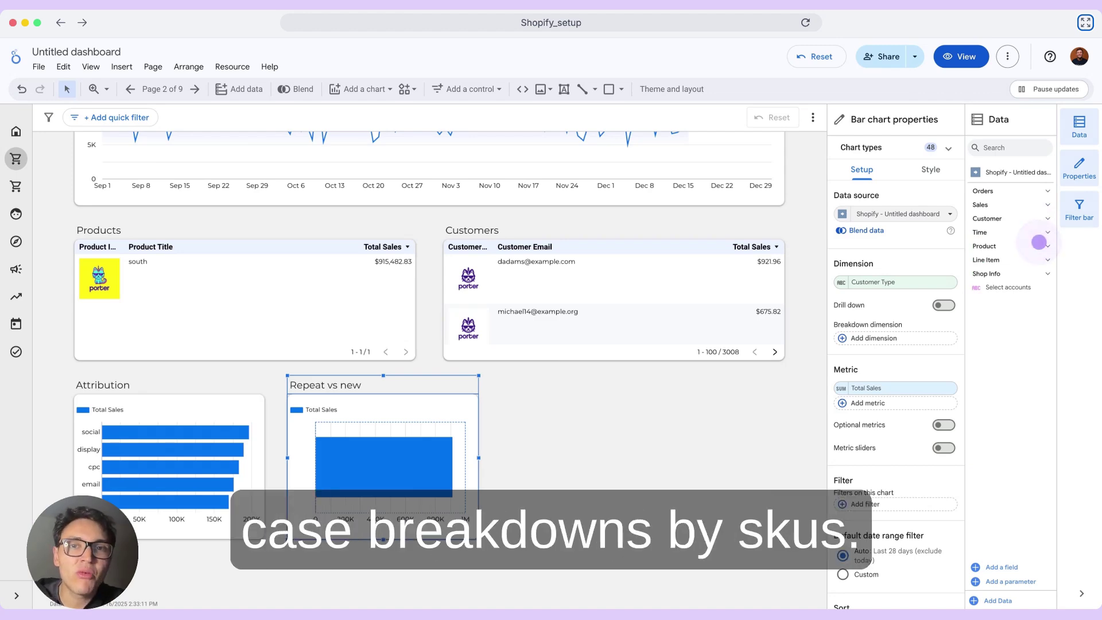
Step: Set the second chart's dimension to SKU, title it 'SKUs', and widen both charts across the row
{"action": "left_click", "coordinate": [1039, 244]}
{"action": "left_click", "coordinate": [991, 374]}
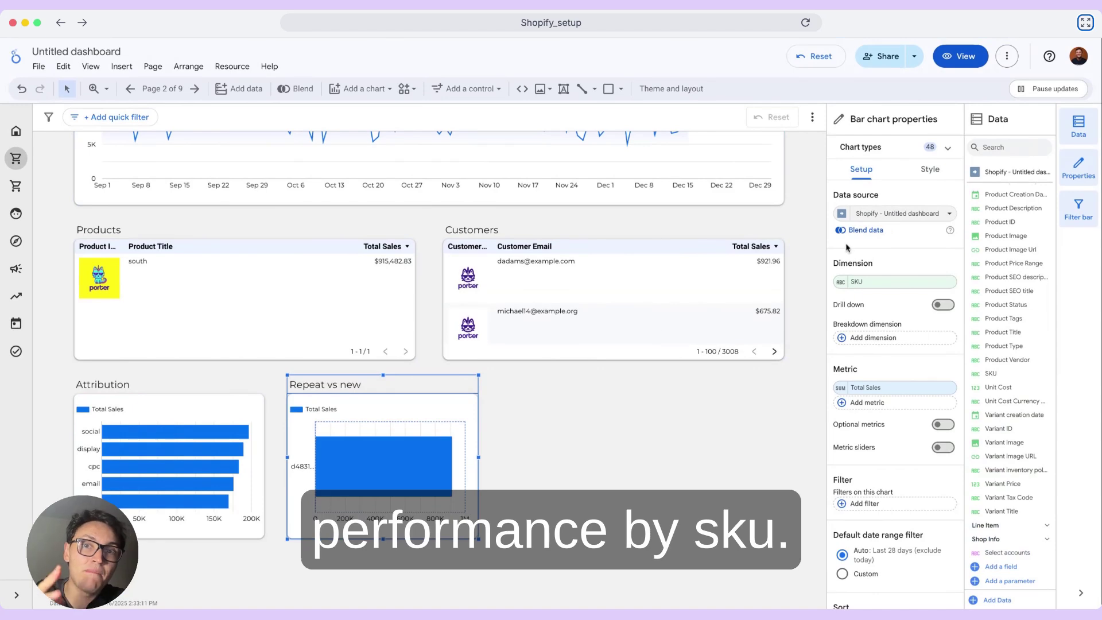
{"action": "left_click", "coordinate": [935, 171]}
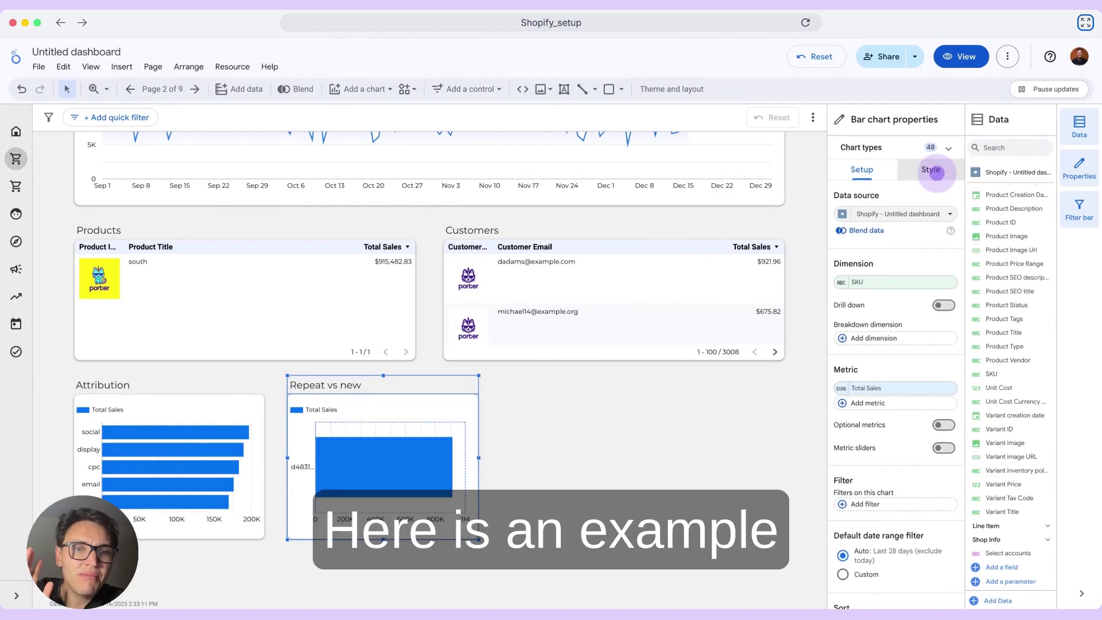
{"action": "triple_click", "coordinate": [884, 245]}
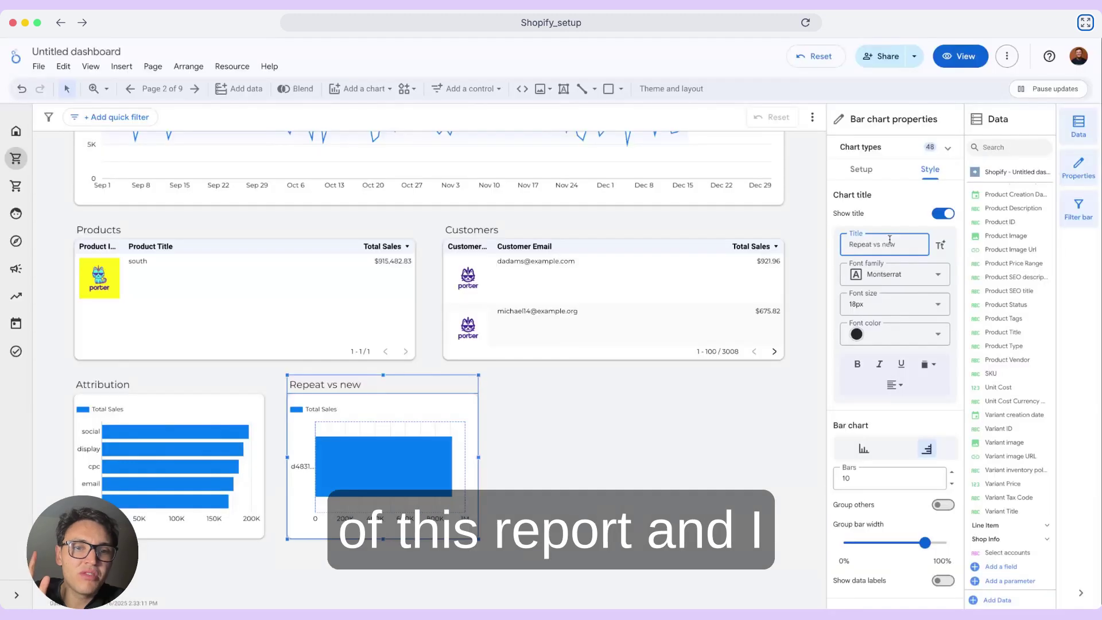
{"action": "type", "text": "SKUs"}
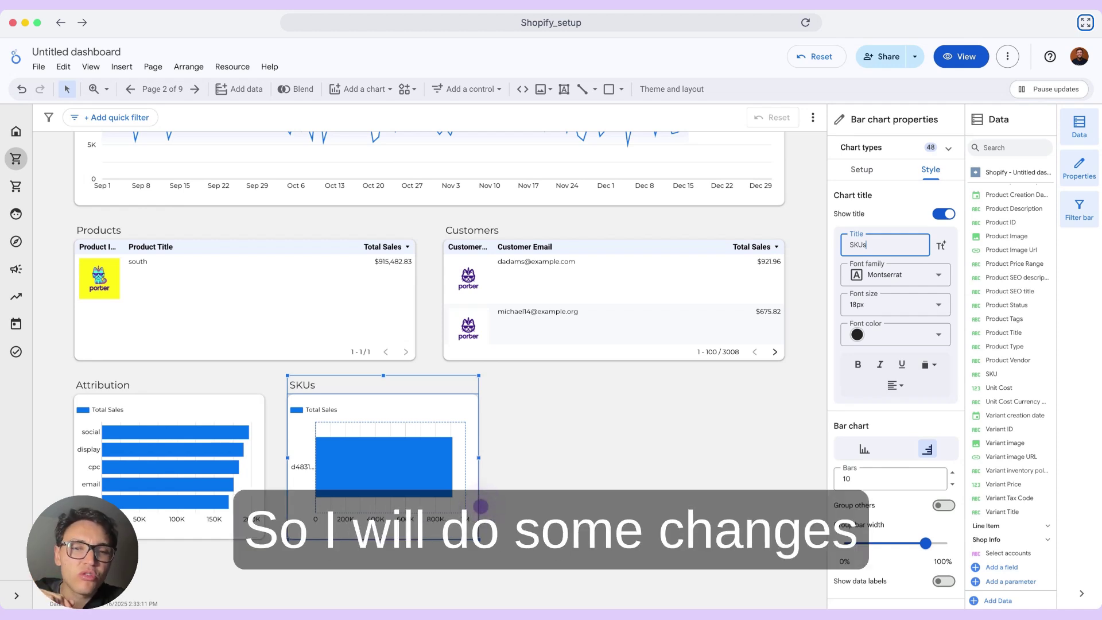
{"action": "left_click", "coordinate": [172, 494], "text": "shift"}
{"action": "left_click_drag", "start_coordinate": [479, 458], "coordinate": [785, 457]}
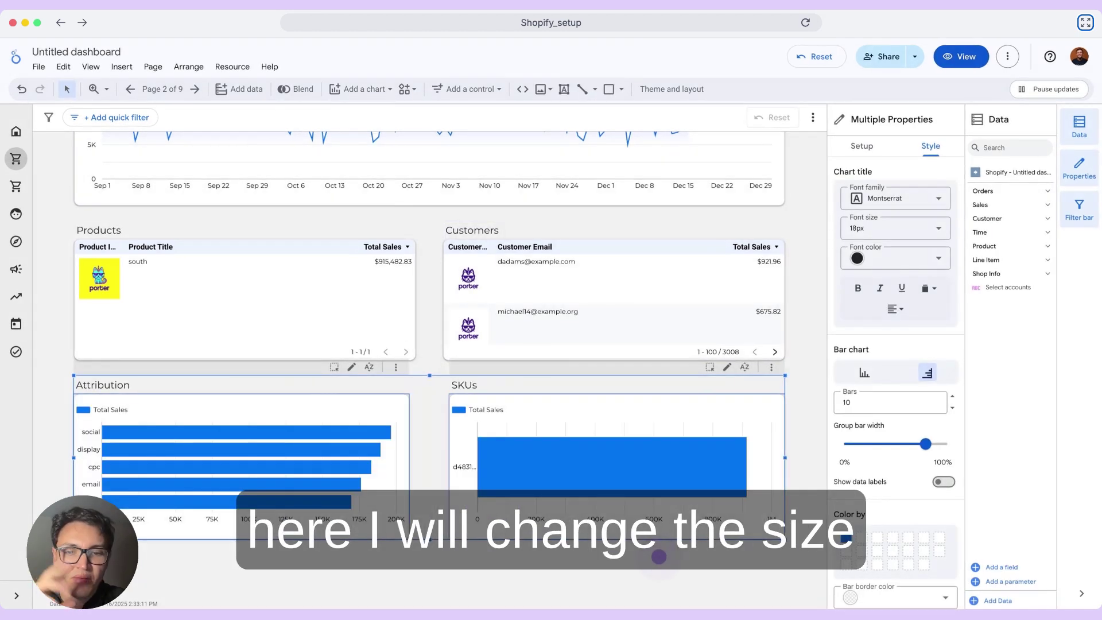
Step: Convert the SKUs chart into a table
{"action": "left_click", "coordinate": [659, 556]}
{"action": "left_click", "coordinate": [770, 453]}
{"action": "left_click", "coordinate": [930, 170]}
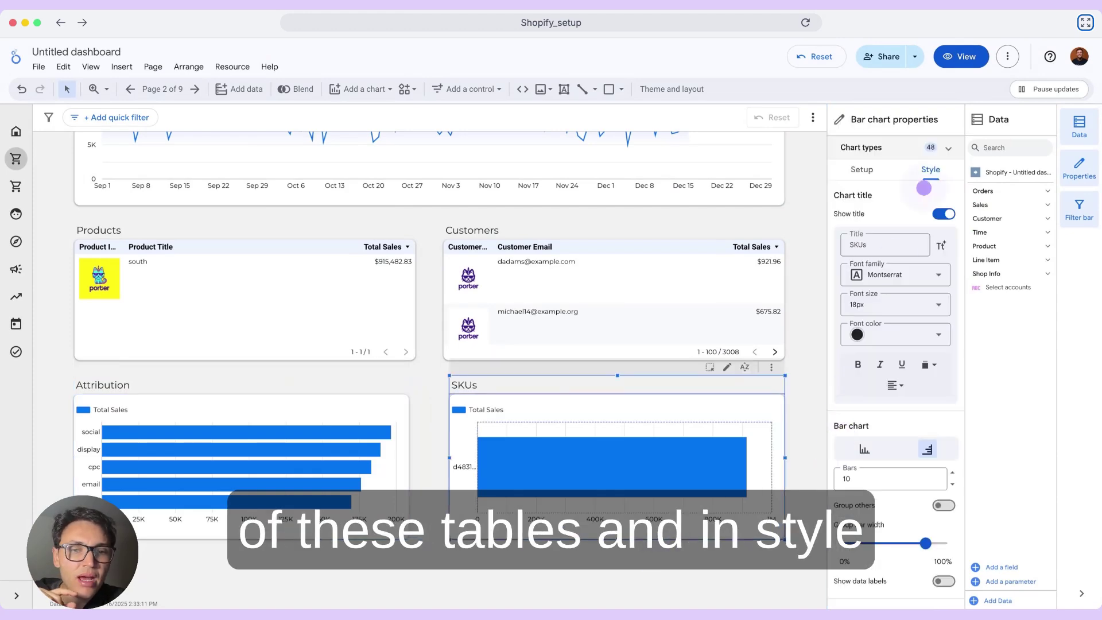
{"action": "left_click", "coordinate": [938, 149]}
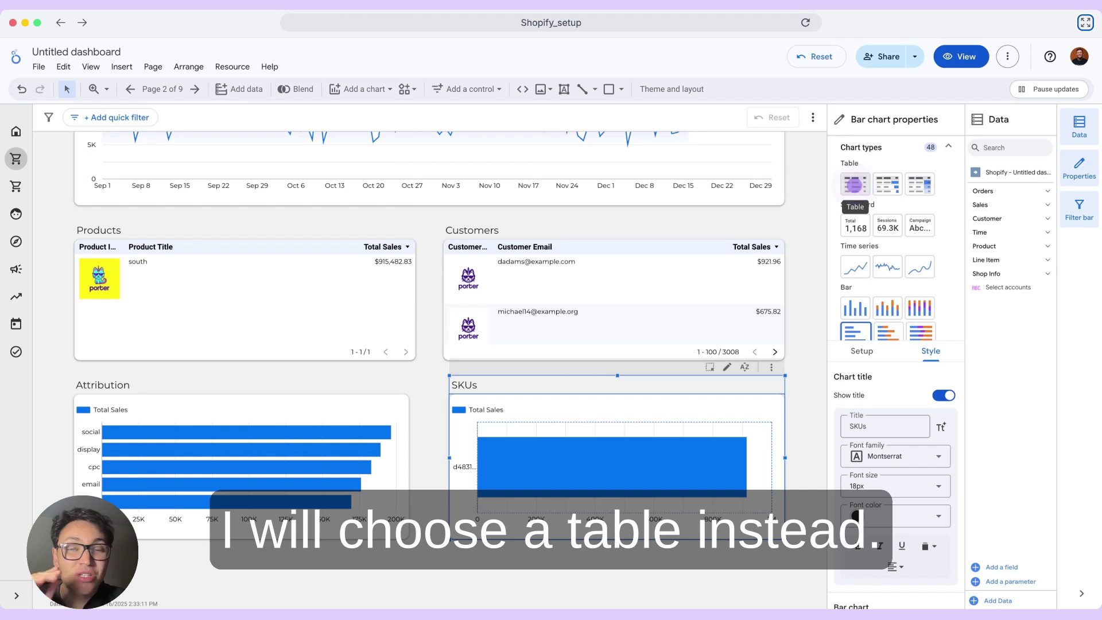
{"action": "left_click", "coordinate": [855, 184]}
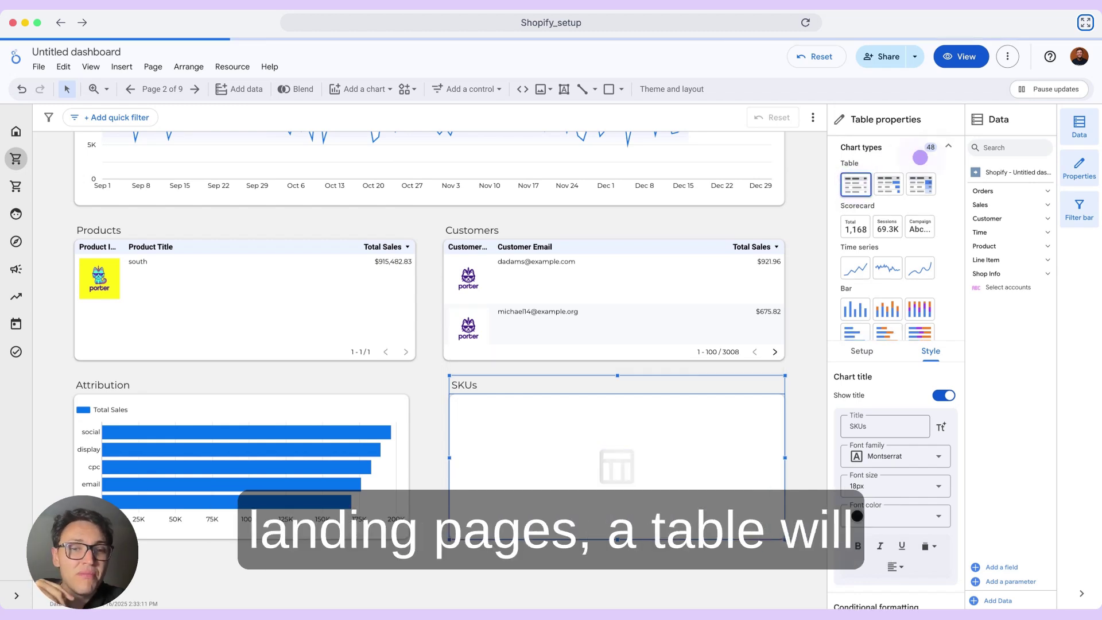
{"action": "left_click", "coordinate": [950, 145]}
{"action": "left_click", "coordinate": [862, 171]}
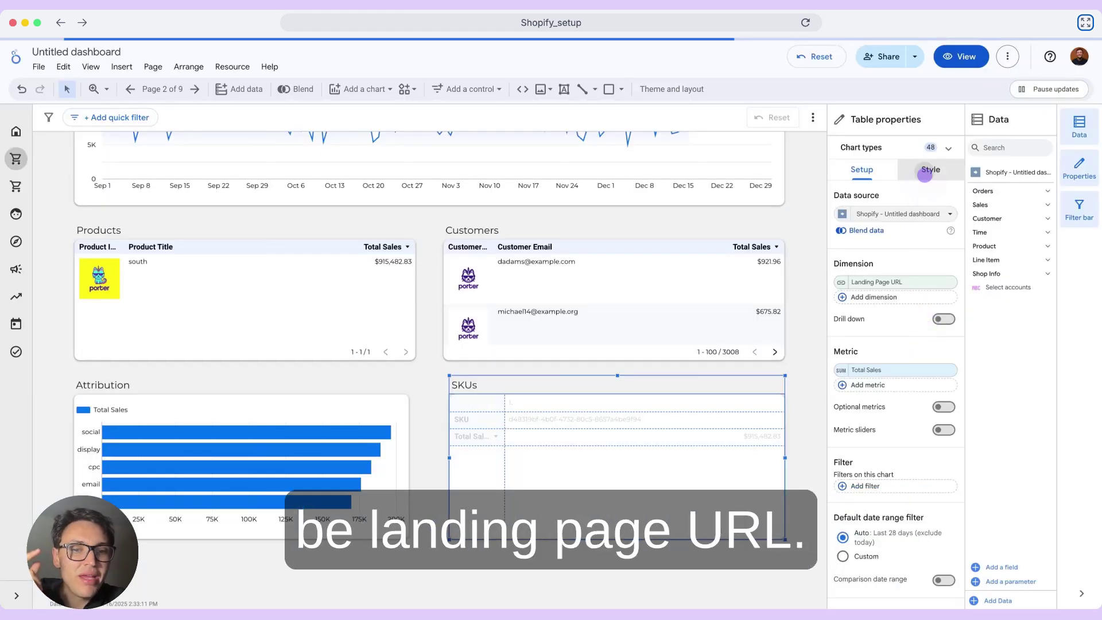
Step: Switch the table to vertical display and retitle it 'Landing pages'
{"action": "left_click", "coordinate": [925, 170]}
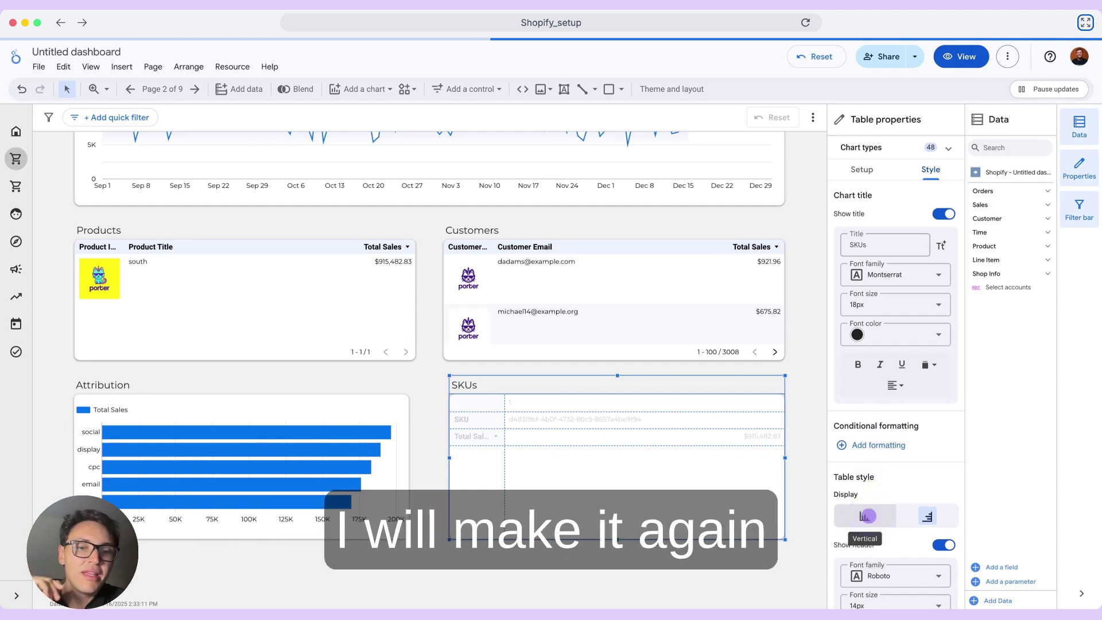
{"action": "left_click", "coordinate": [865, 516]}
{"action": "double_click", "coordinate": [867, 244]}
{"action": "type", "text": "Lan"}
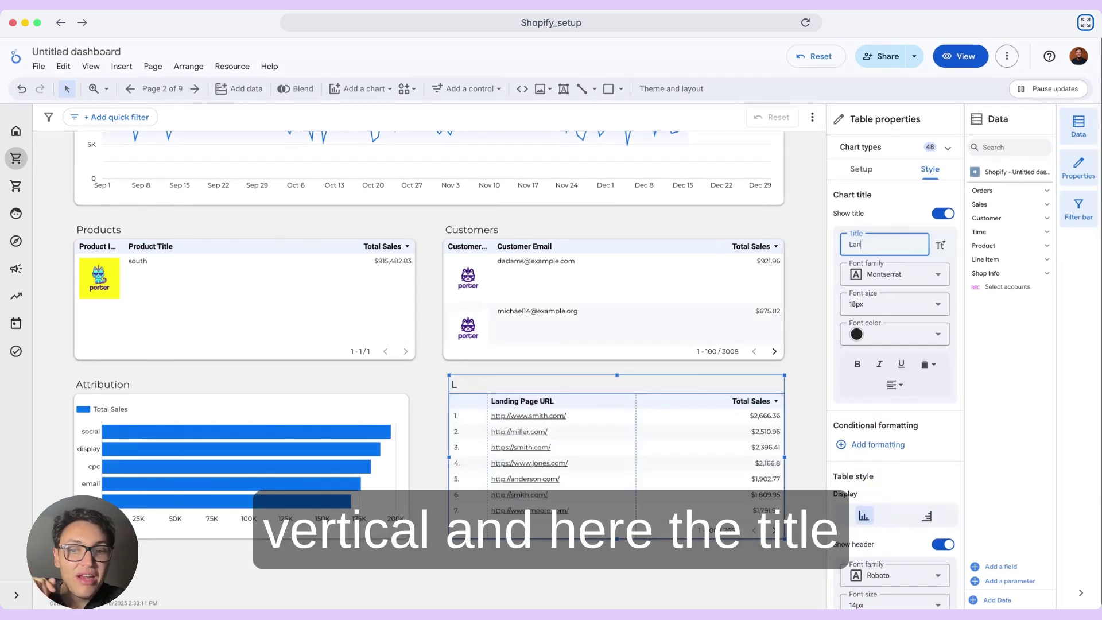
{"action": "type", "text": "ding pages"}
{"action": "left_click", "coordinate": [813, 451]}
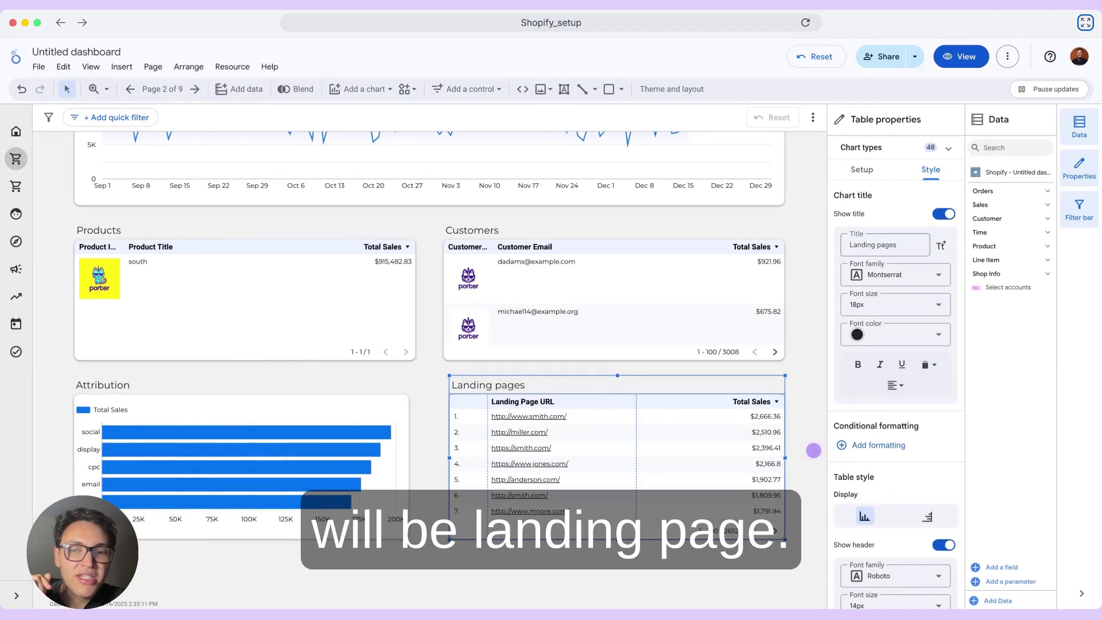
{"action": "left_click", "coordinate": [813, 451]}
{"action": "left_click", "coordinate": [813, 451]}
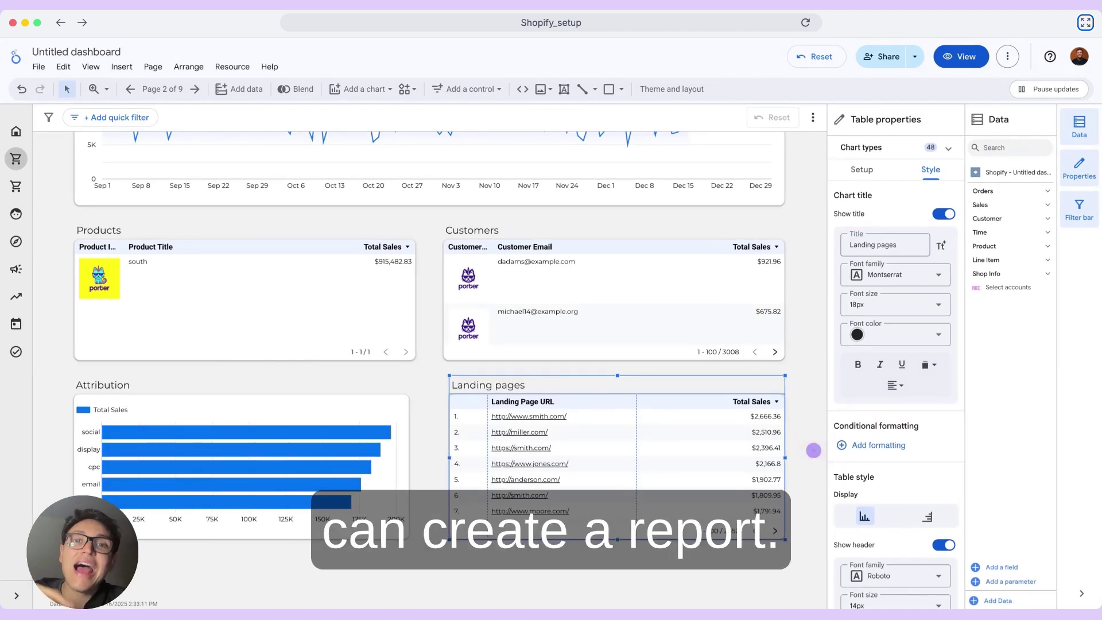